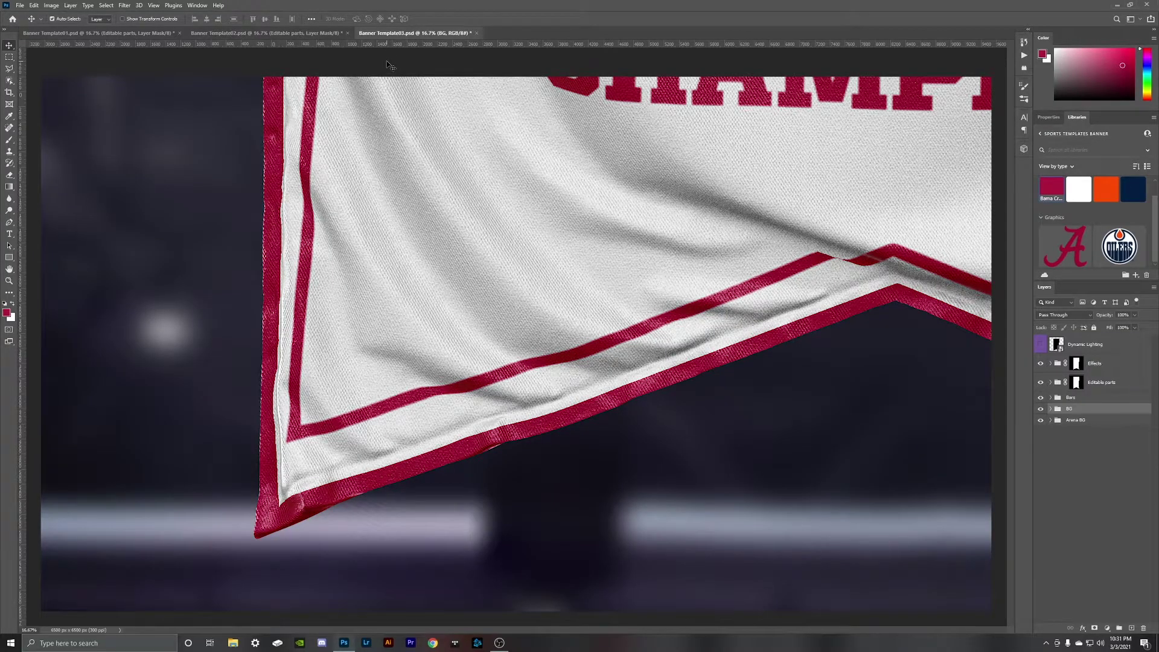
Step: Switch to Banner Template01.psd and open the Double_click_to_edit artwork of its 3D design layer
left_click(88, 36)
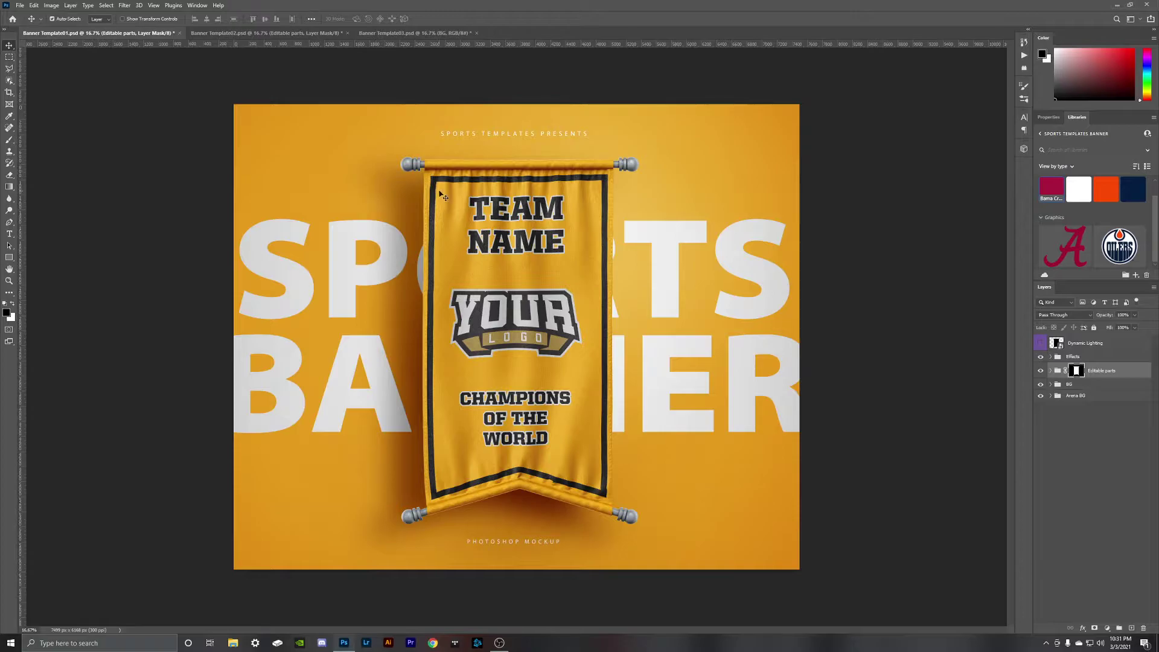
left_click(402, 32)
left_click(319, 34)
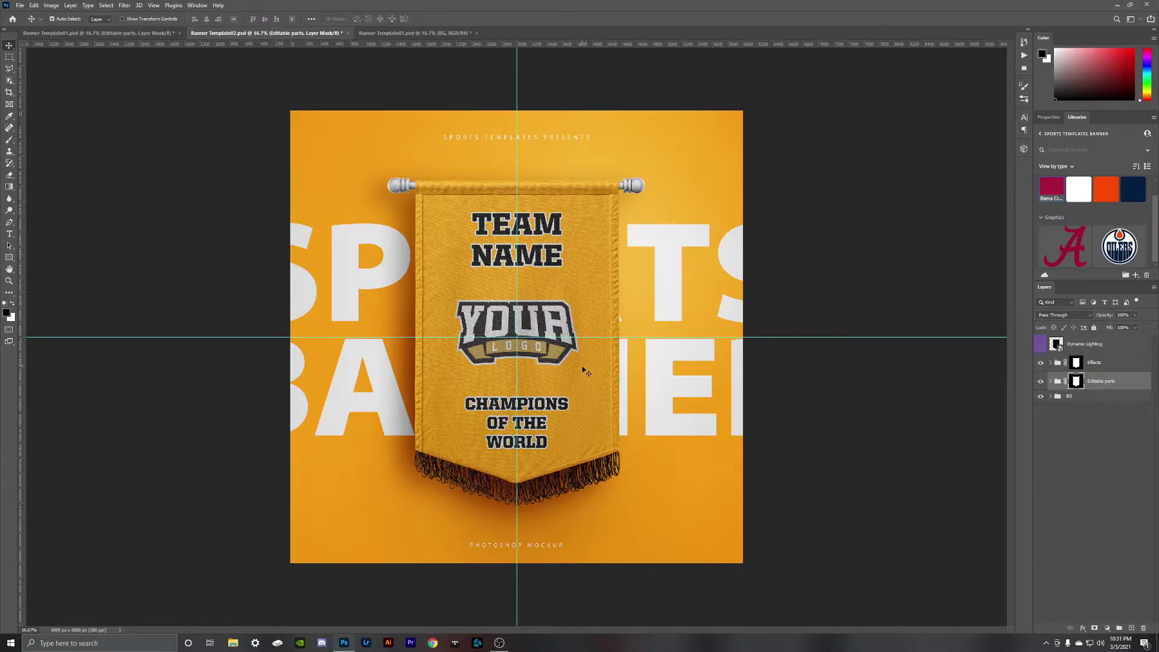
left_click(103, 33)
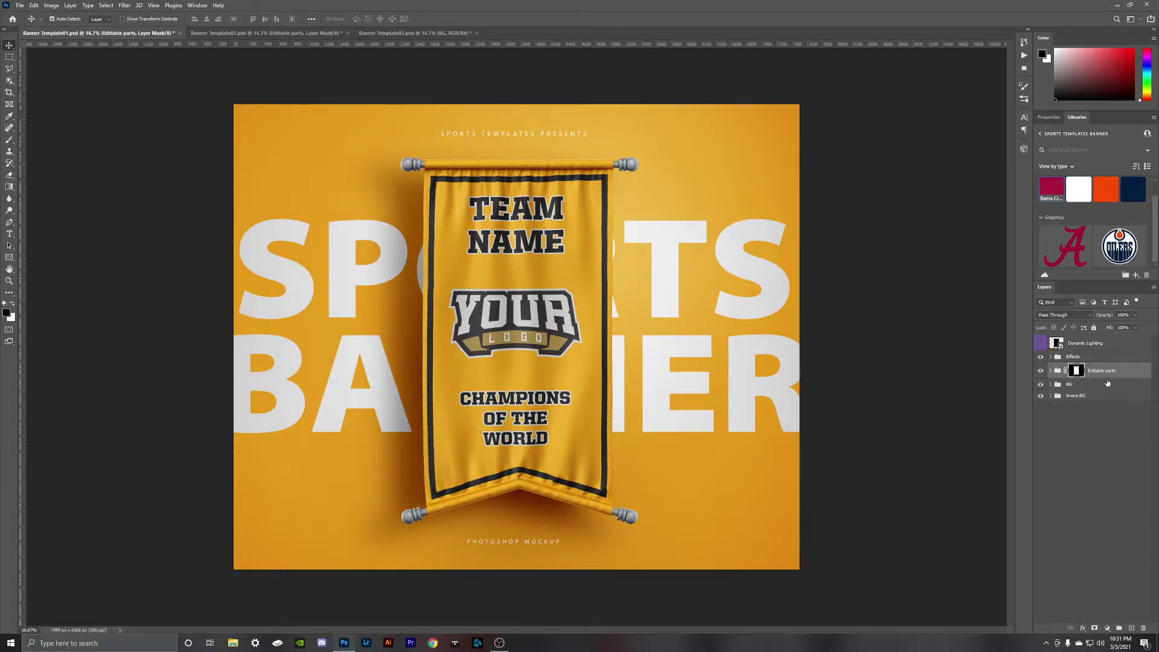
left_click(1050, 370)
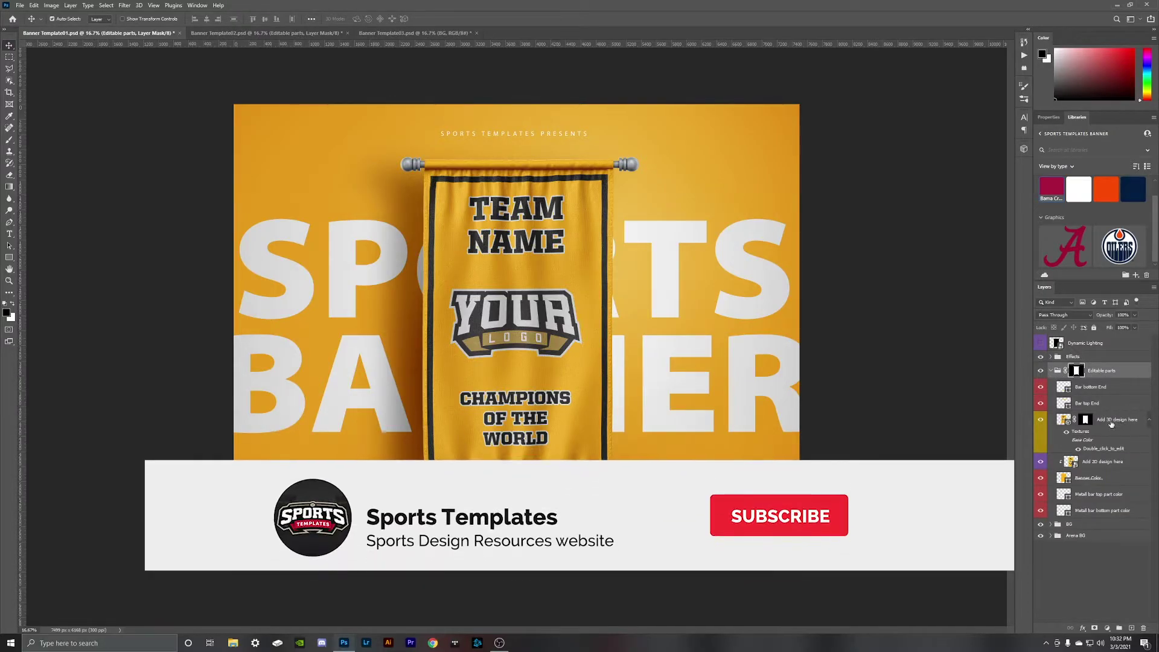
double_click(1100, 450)
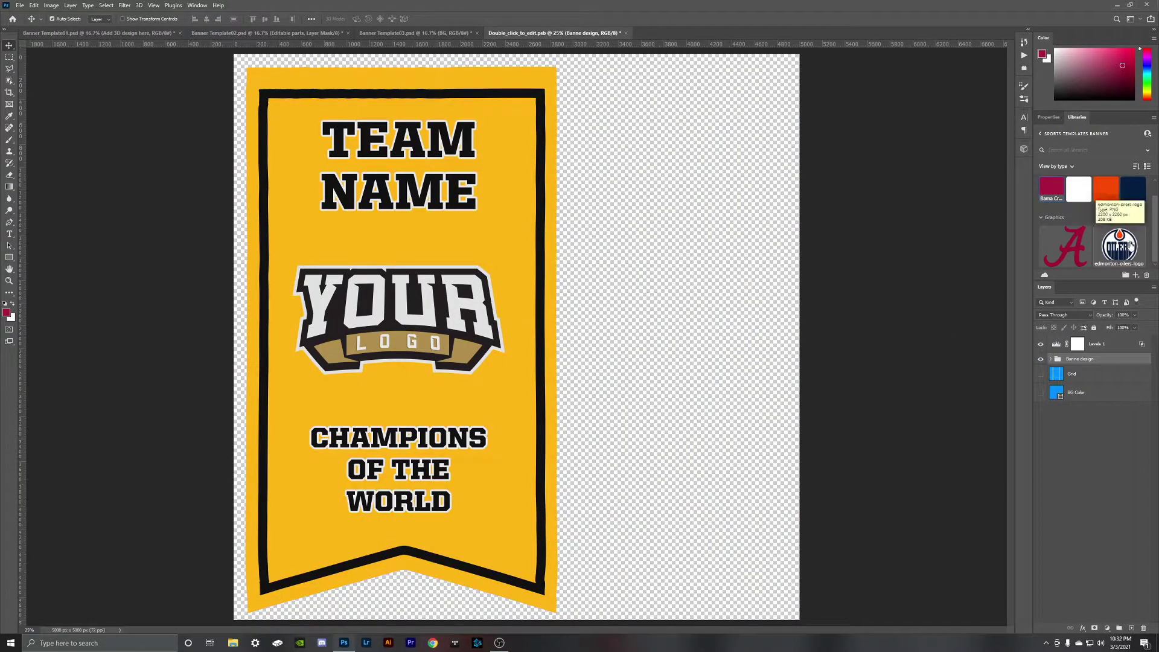
Step: Place the Edmonton Oilers logo from the library on the banner, about 1570 px wide, centred horizontally over the lower part of the placeholder logo
left_click_drag(1129, 246, 529, 274)
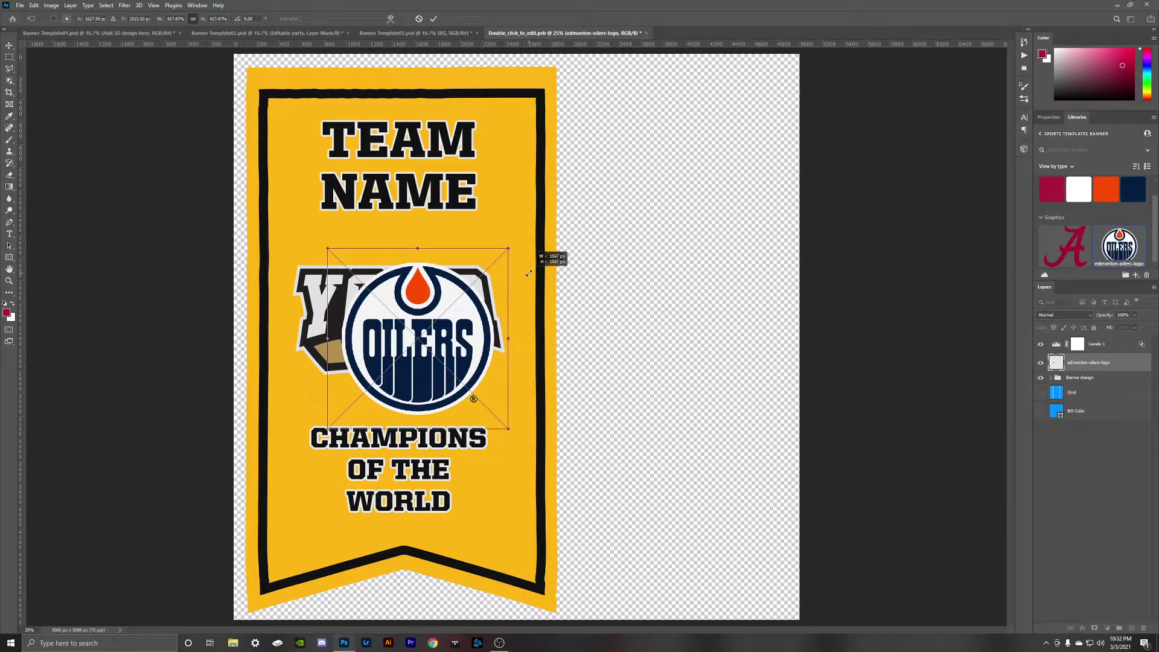
mouse_move(417, 338)
left_mouse_down()
mouse_move(374, 338)
mouse_move(398, 338)
left_mouse_up()
key("Return")
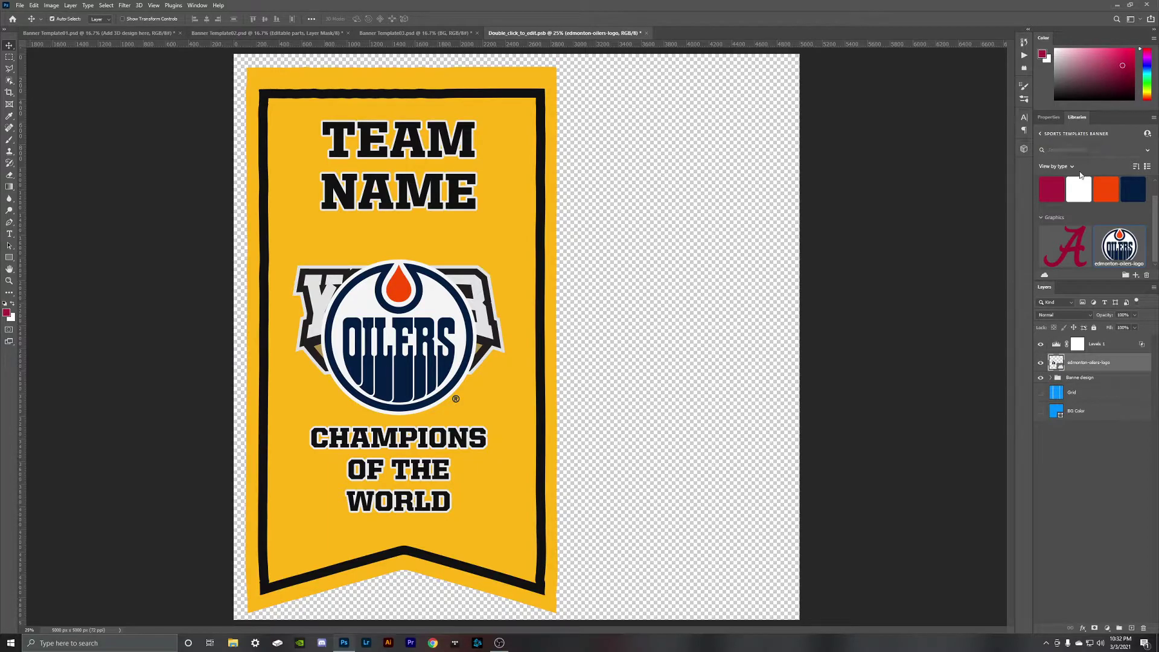
left_click_drag(419, 354, 420, 403)
Step: Hide the dummy logo in the banner design group and recolour the Banner Color shape with the library's dark navy Oilers colour
left_click(1062, 377)
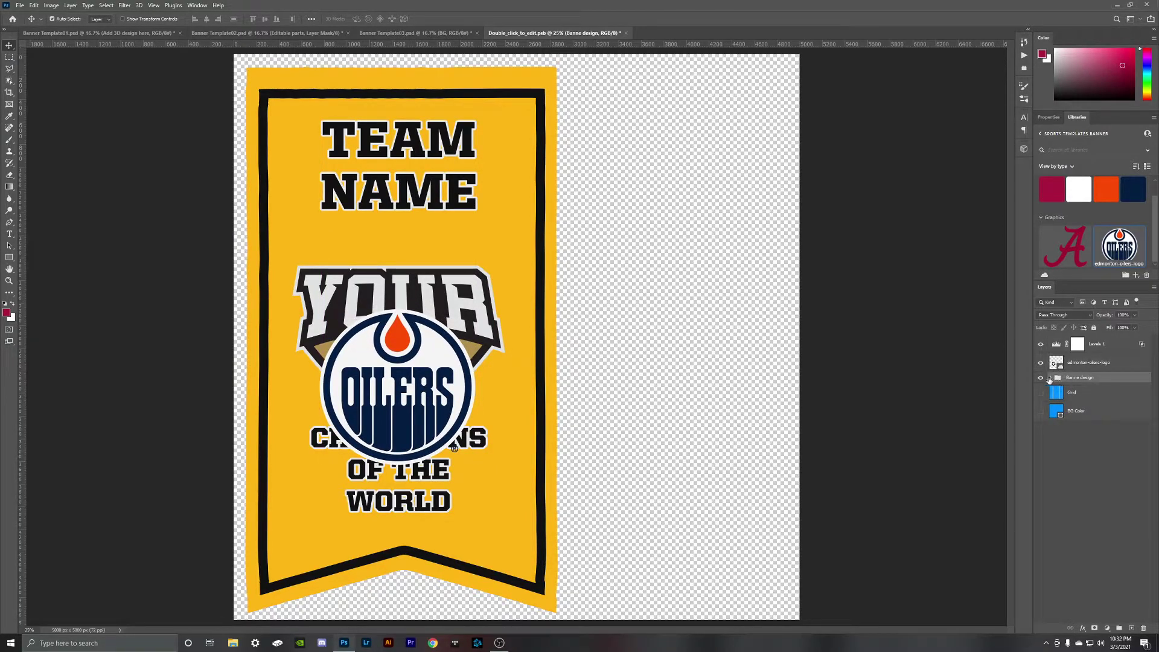
left_click(1052, 379)
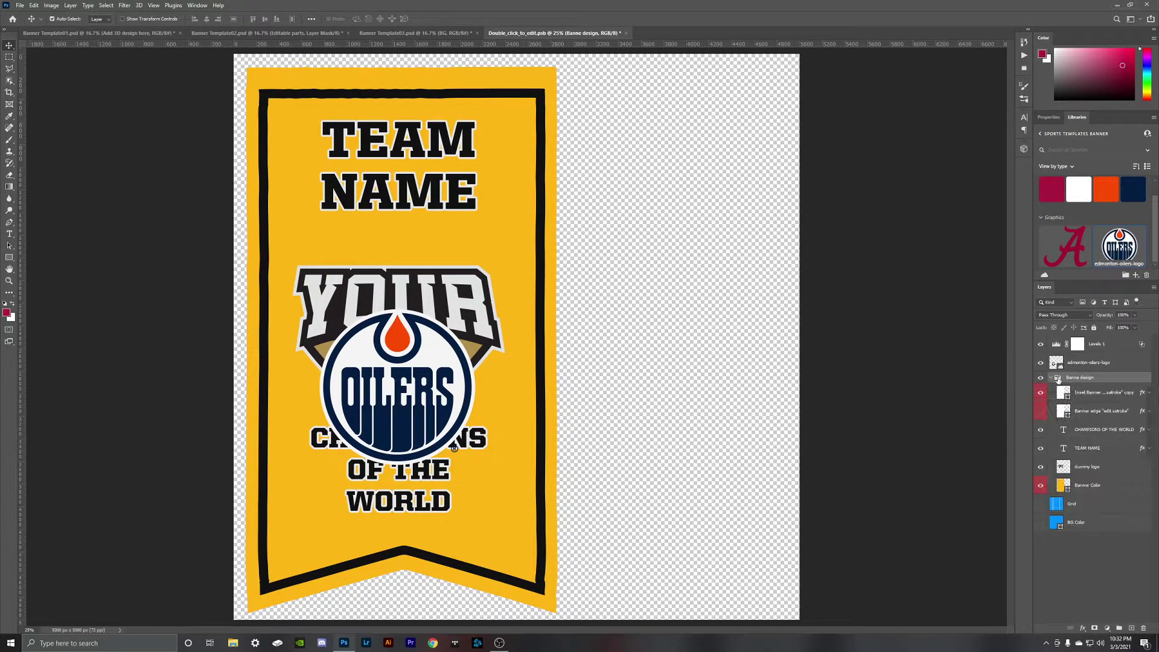
left_click(1040, 468)
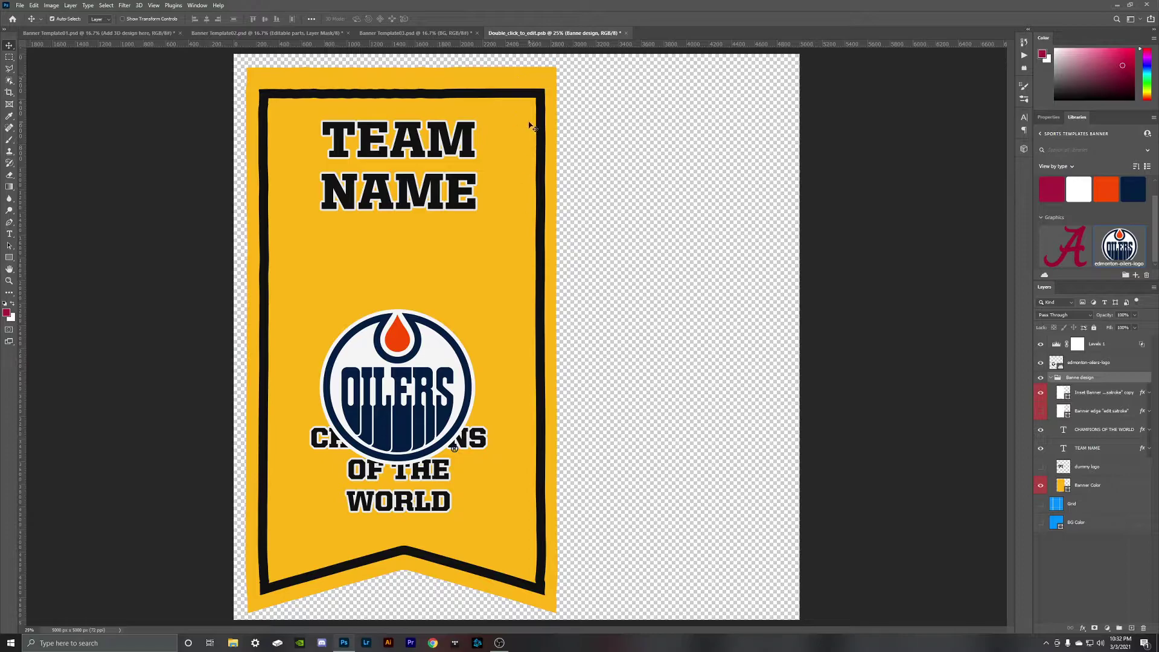
left_click(1093, 485)
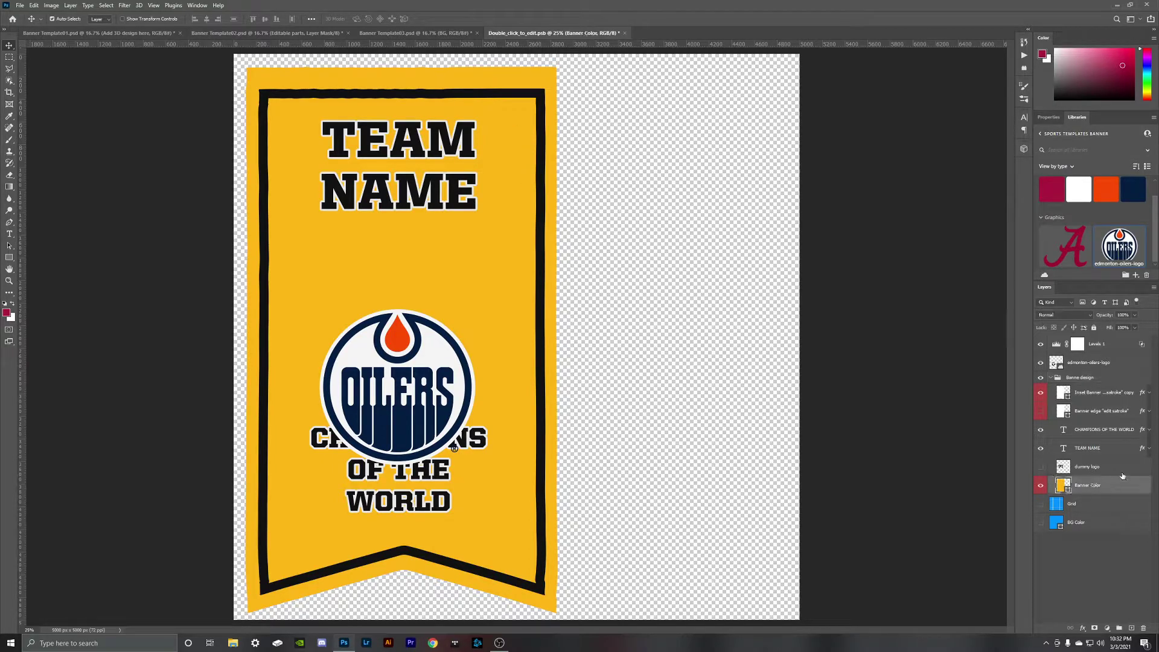
left_click(1133, 189)
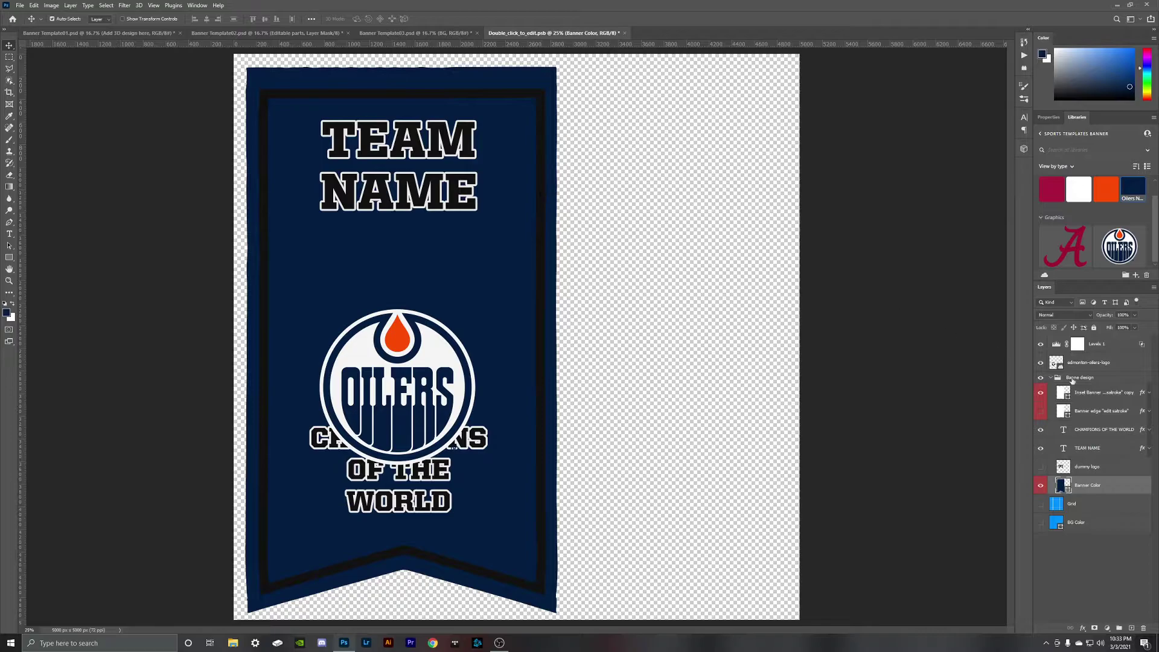
Step: Change the inset banner edge's stroke to the orange sampled from the Oilers logo and set its size to 60 px
left_click(1101, 397)
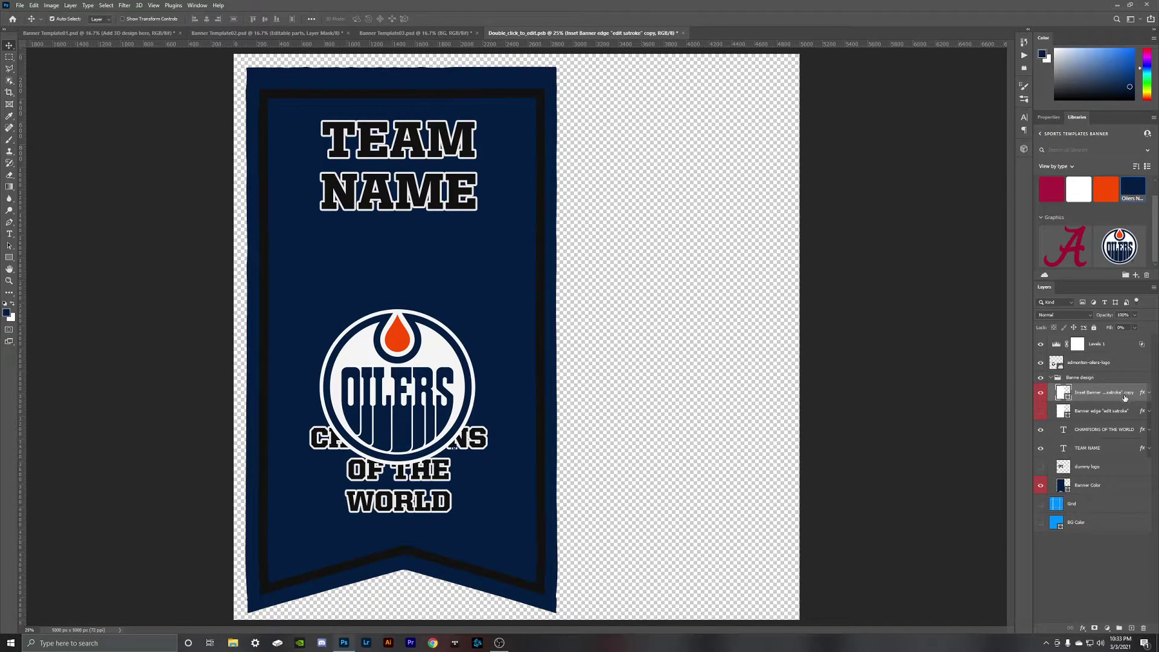
left_click(1149, 393)
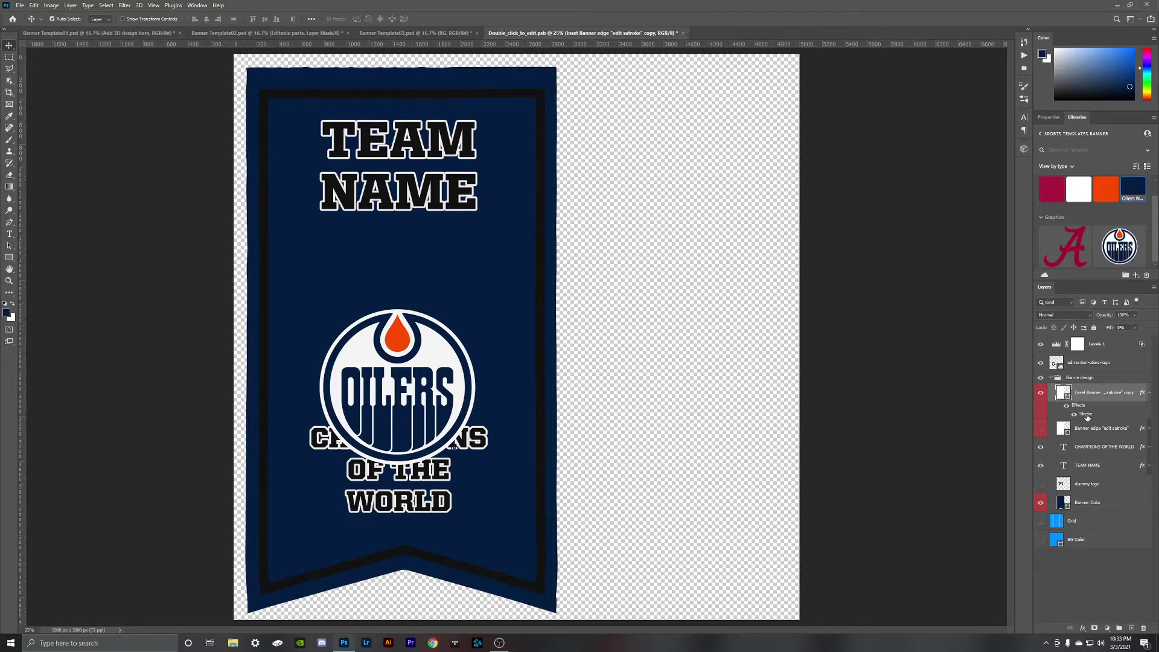
double_click(1086, 414)
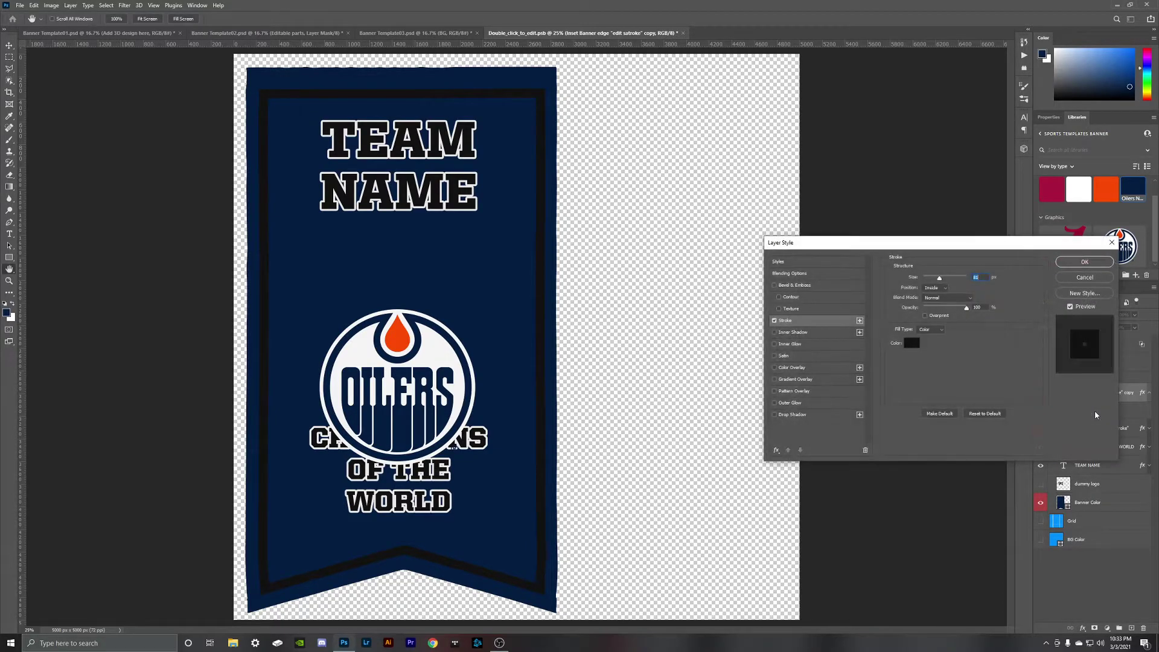
left_click(906, 343)
left_click(396, 339)
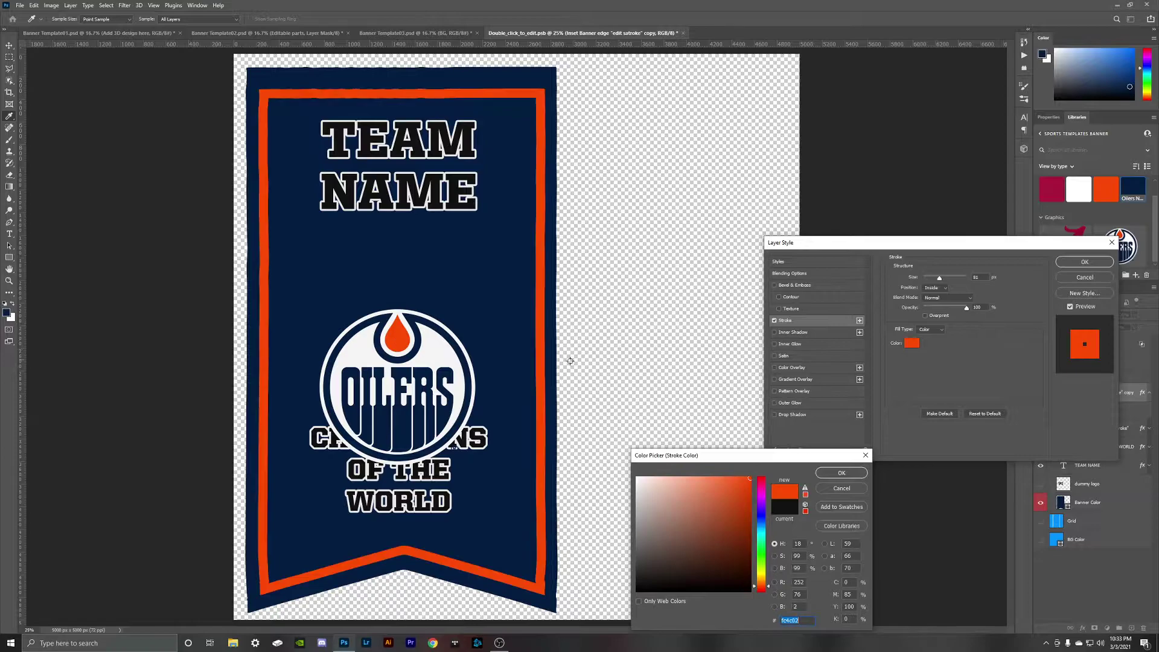
left_click(861, 474)
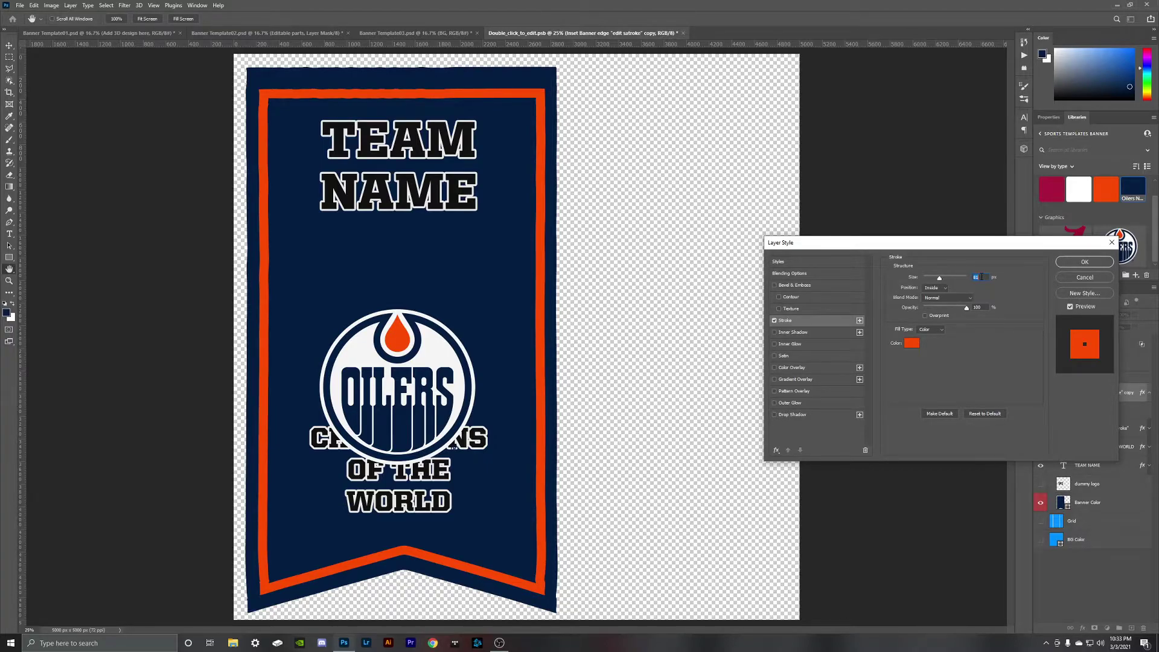
type("60")
key("Return")
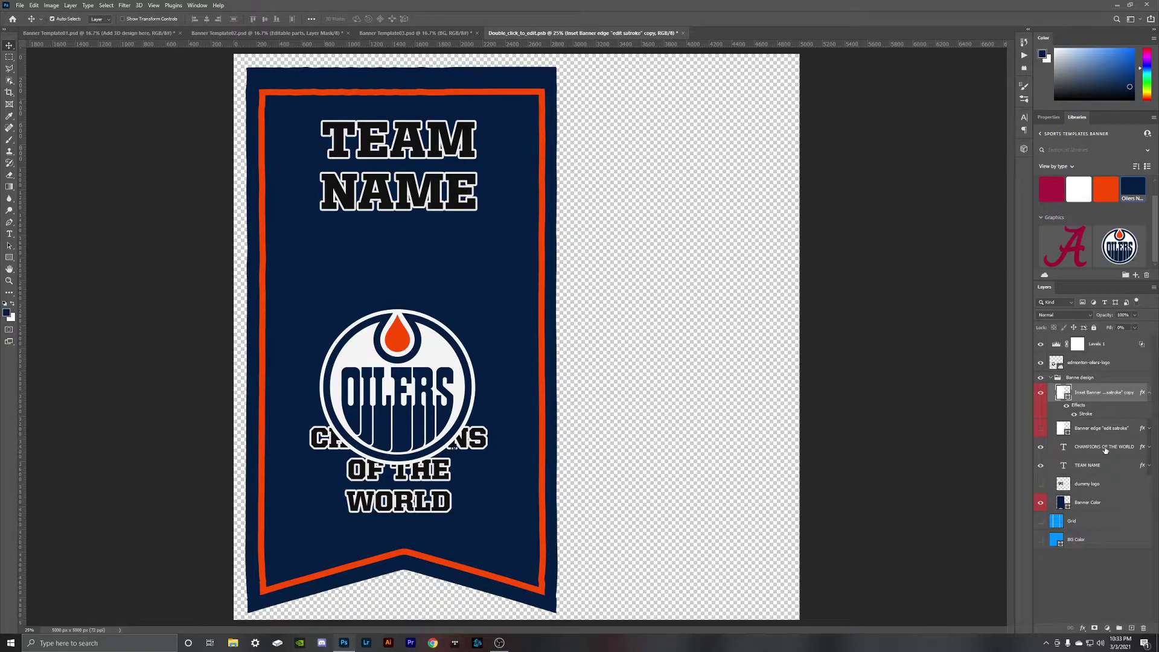
Step: Replace the CHAMPIONS OF THE WORLD text with 99 and move it above the Oilers logo
double_click(1065, 446)
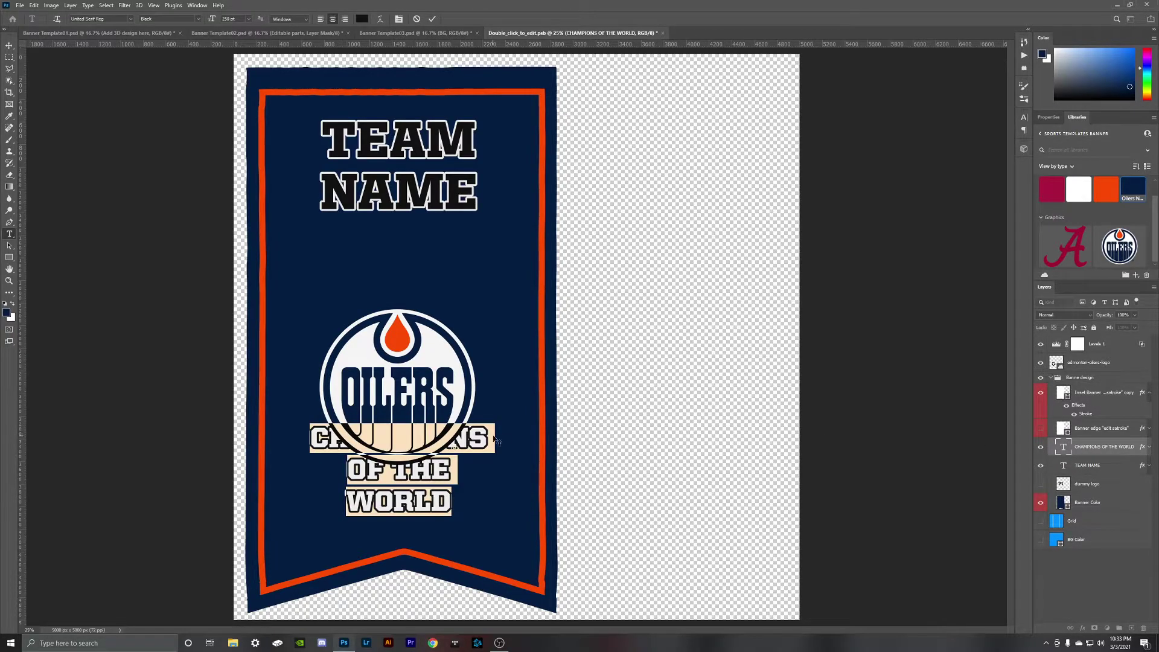
key("BackSpace")
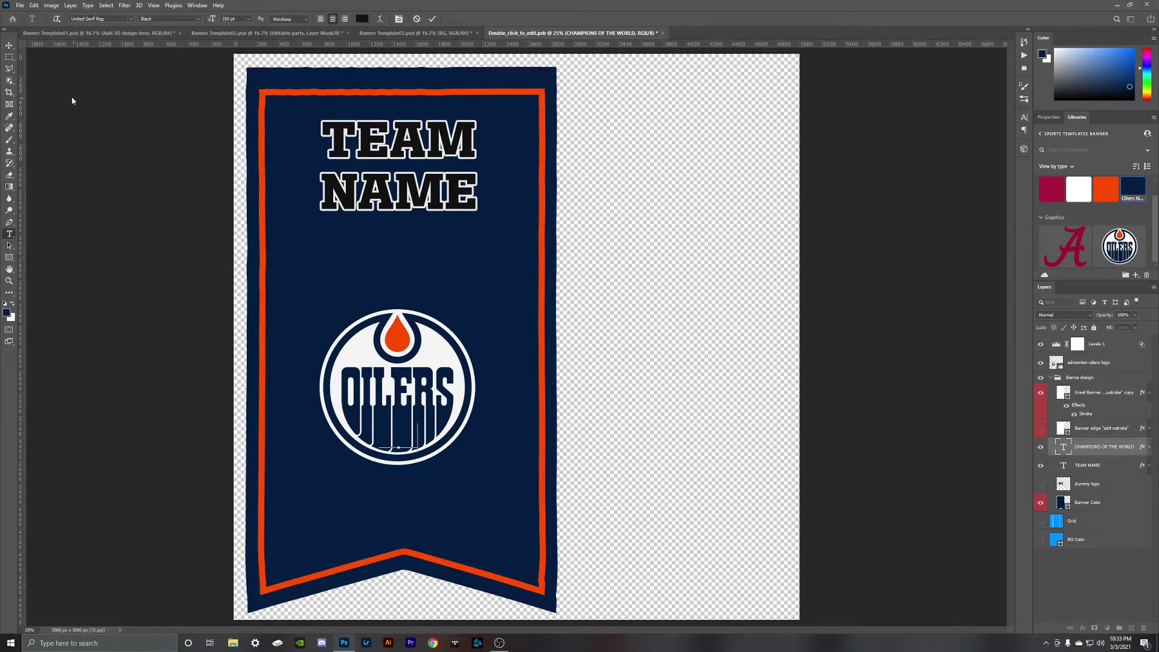
type("99")
key("ctrl+Return")
key("ctrl+t")
left_click_drag(397, 421, 395, 267)
key("Return")
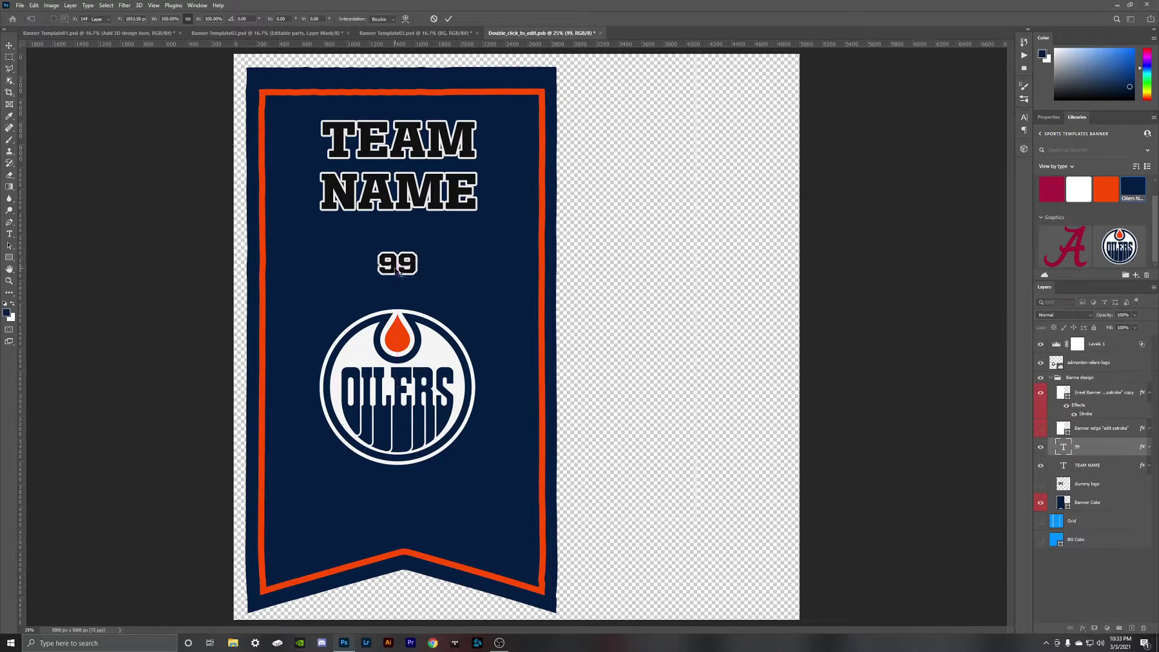
Step: Set the font size of the 99 text to 1000 pt
double_click(1066, 449)
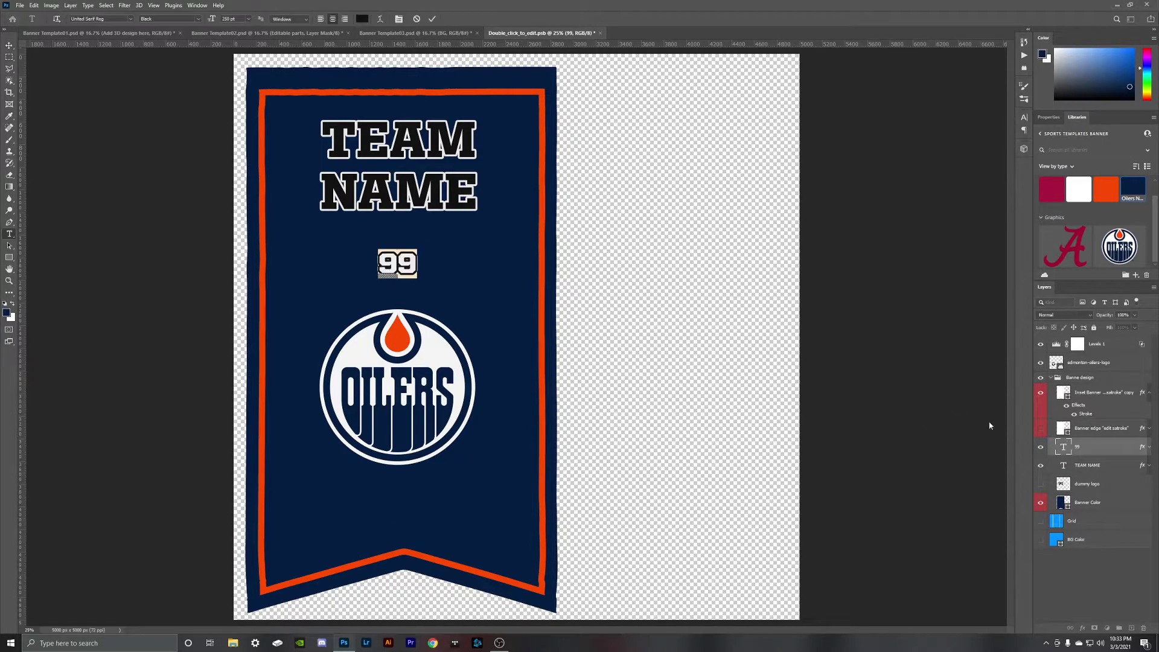
type("1000")
key("Return")
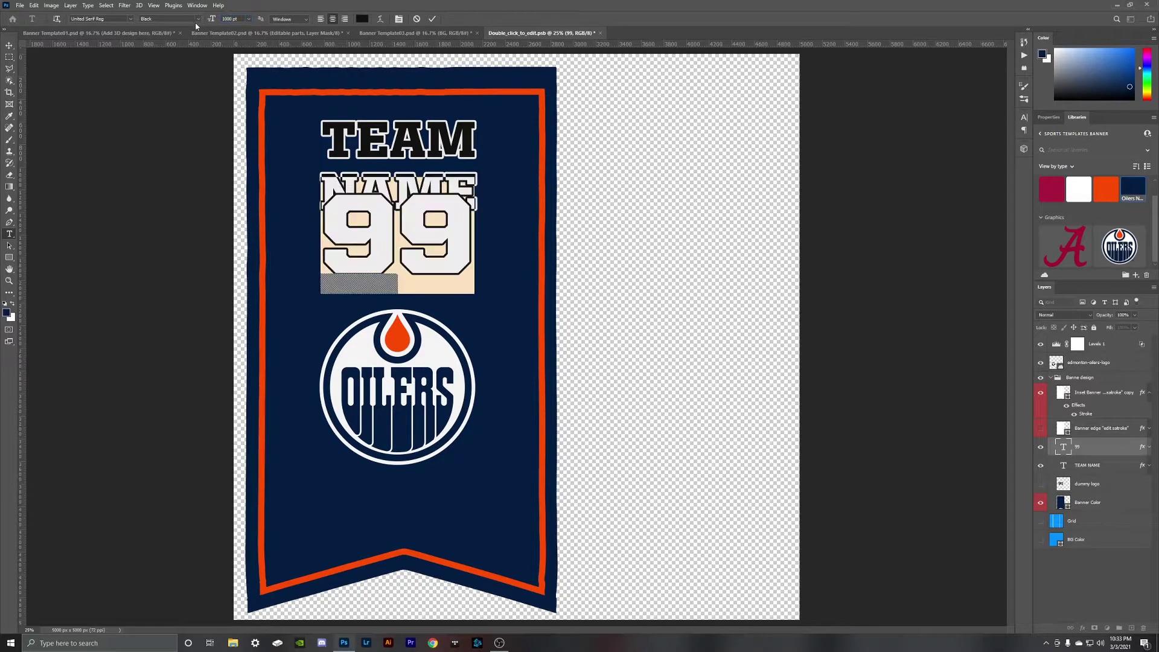
left_click(10, 47)
Step: Lock the Banner Color layer and the inset banner edge layer
left_click(1099, 394)
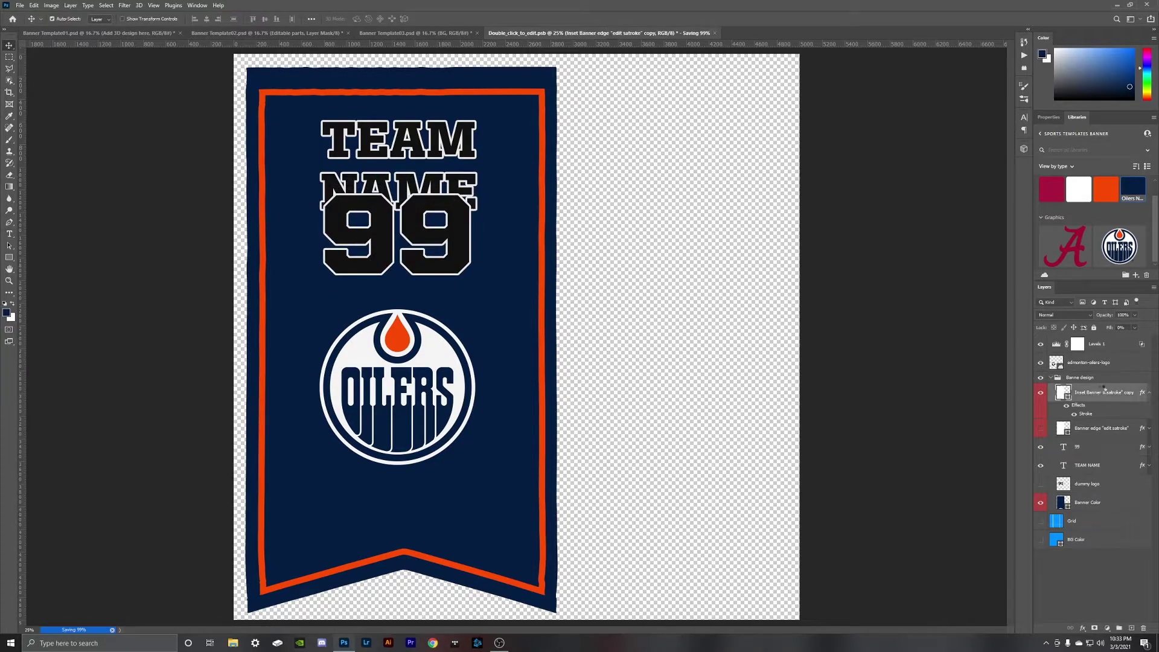
left_click(1096, 505)
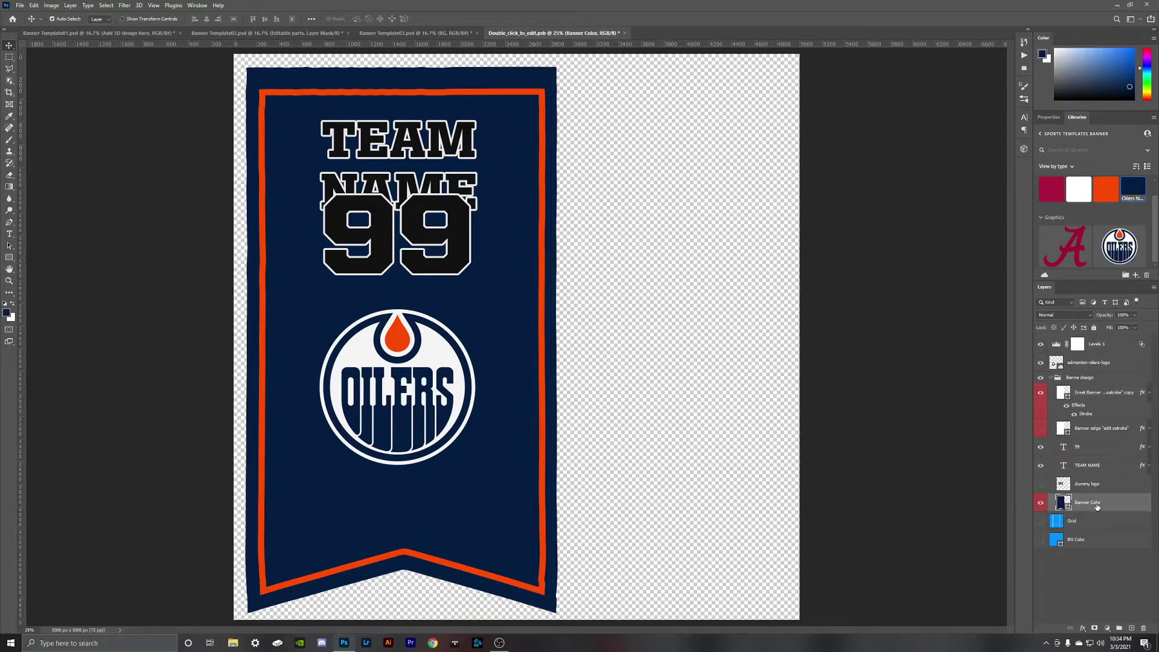
left_click(1094, 328)
key("alt+]")
left_click(1093, 327)
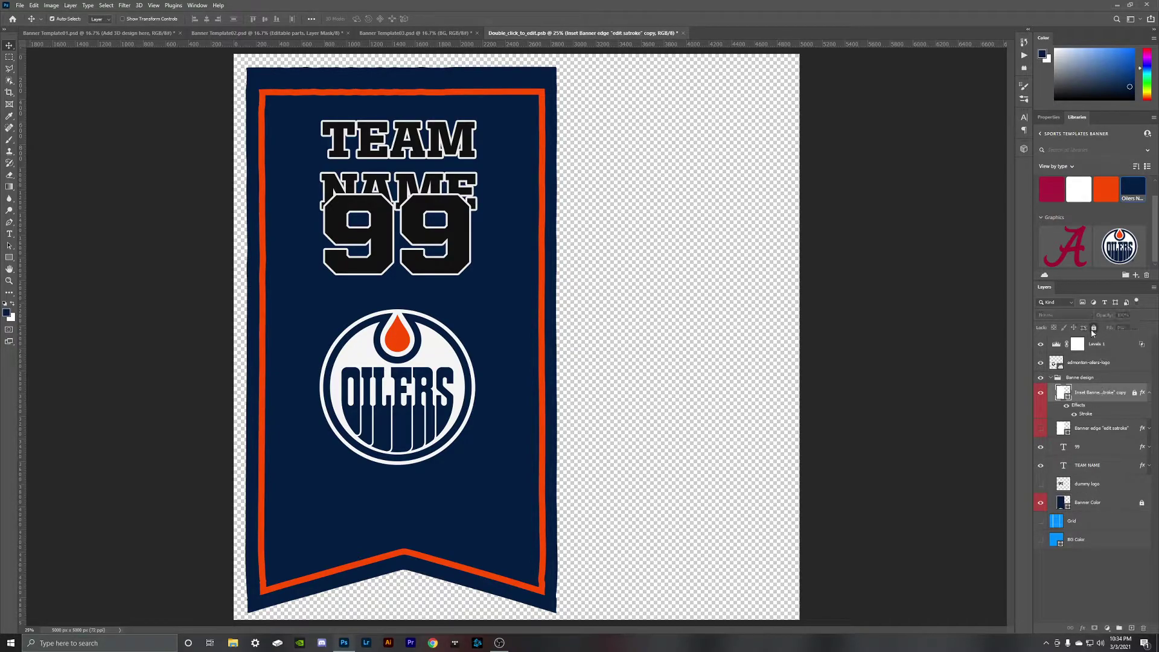
Step: Move the 99 down clear of the team name and scale down the Oilers logo beneath it
left_click_drag(462, 225, 458, 247)
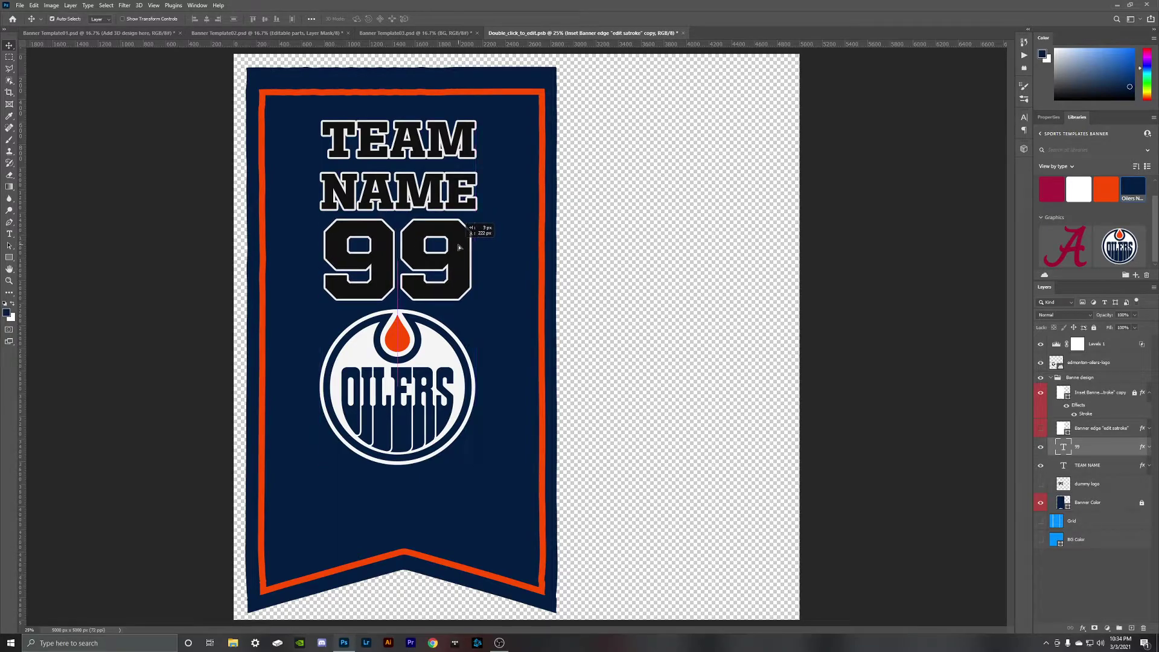
left_click(429, 360)
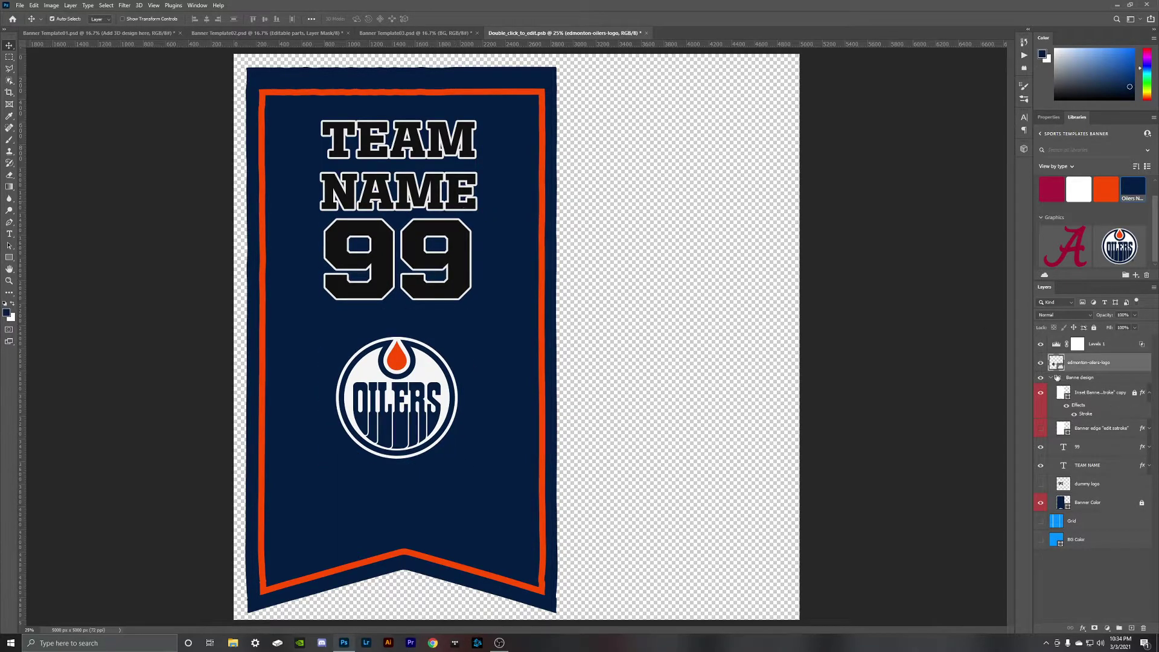
Step: Replace the TEAM NAME text with GRETZKY and reposition the name, number and Oilers logo as a centred, evenly spaced stack
double_click(1064, 465)
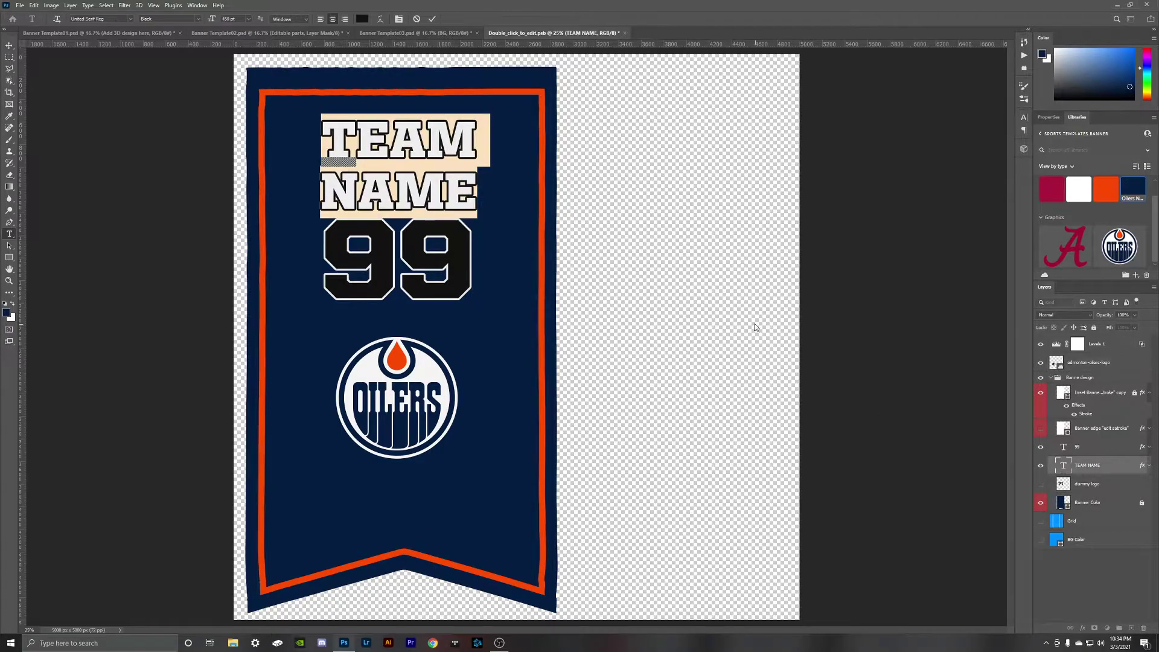
type("GRETZKY")
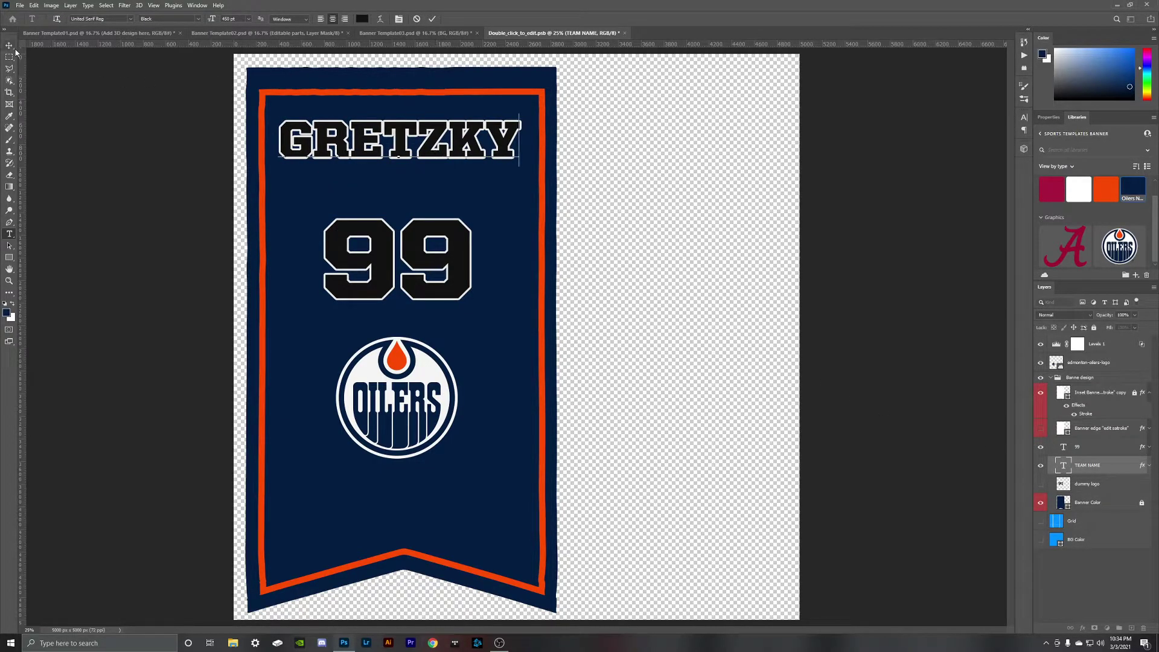
key("ctrl+Return")
left_click_drag(477, 147, 480, 165)
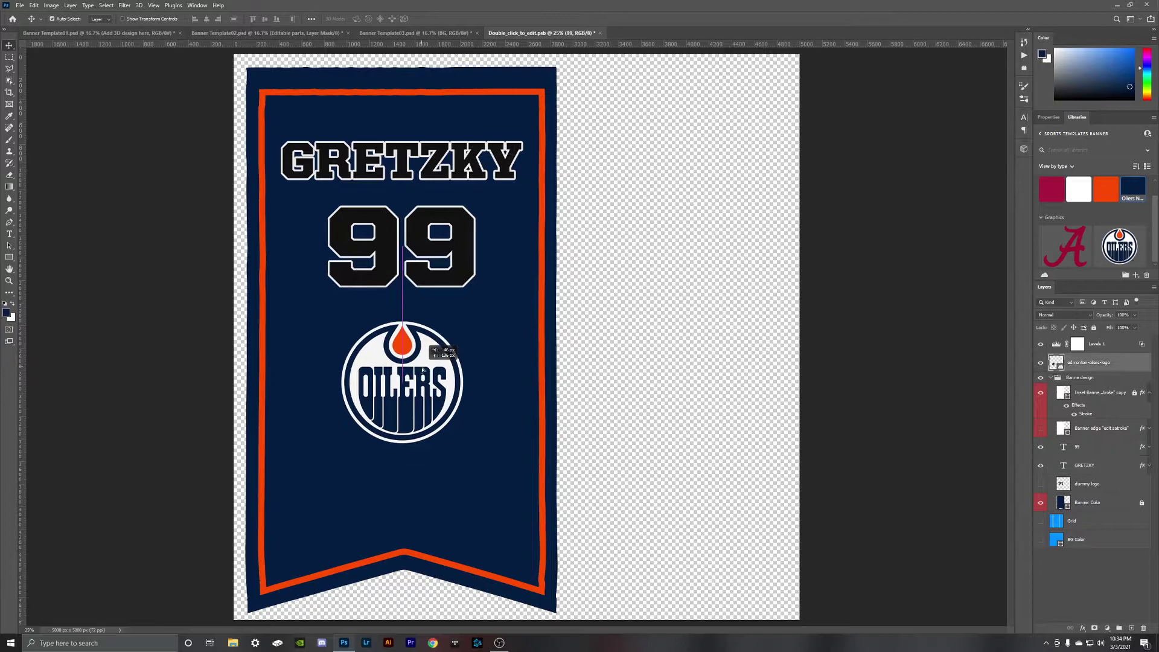
left_click_drag(421, 369, 421, 368)
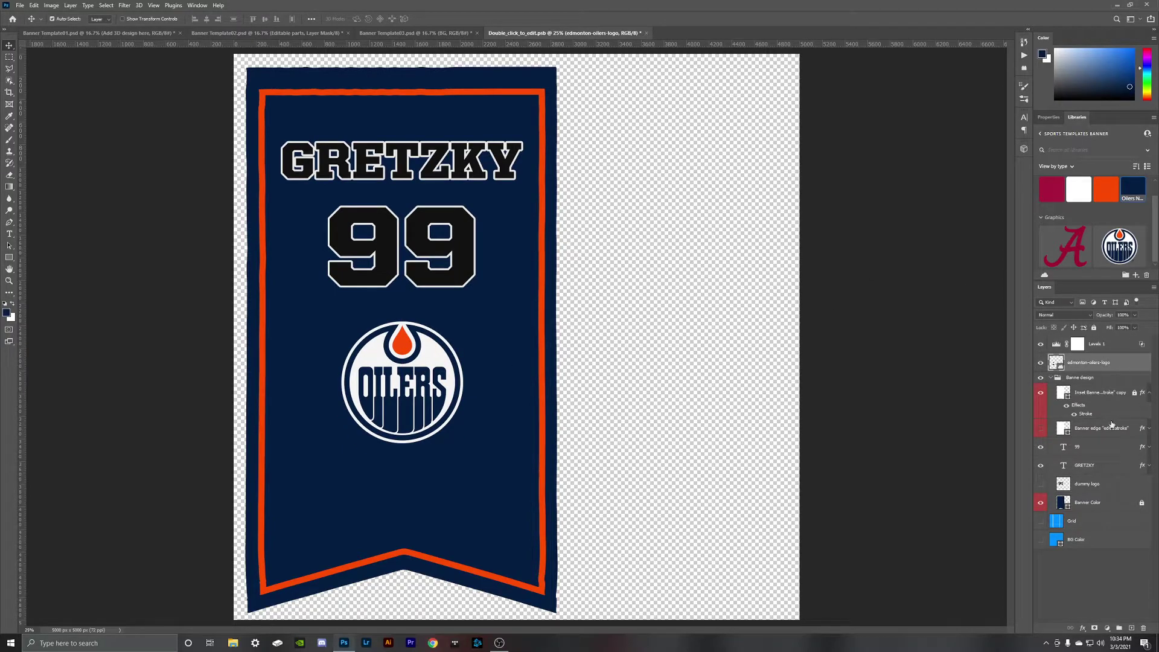
Step: Recolor the GRETZKY text white and hide its stroke effect
left_click(1086, 465)
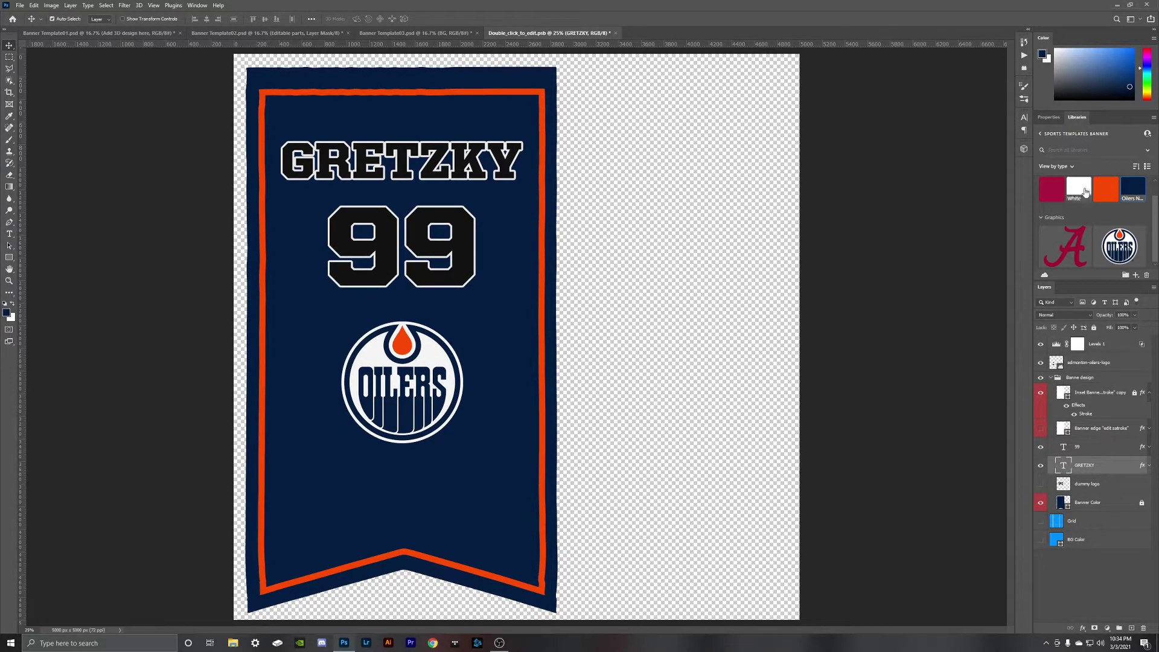
left_click(1088, 190)
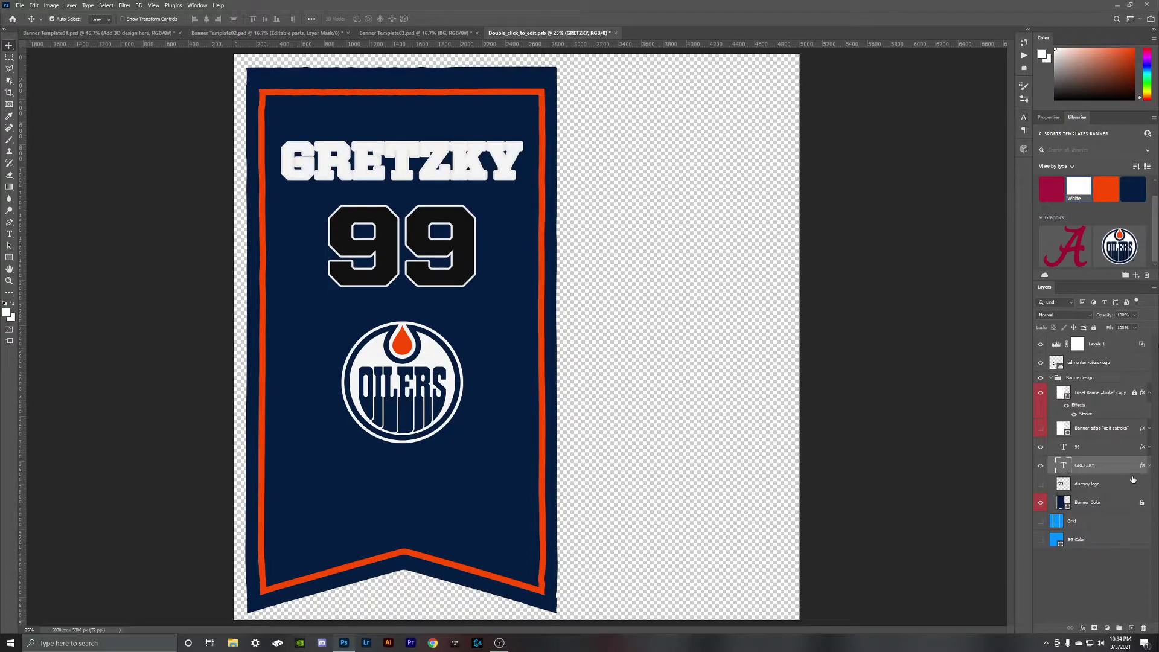
left_click(1150, 466)
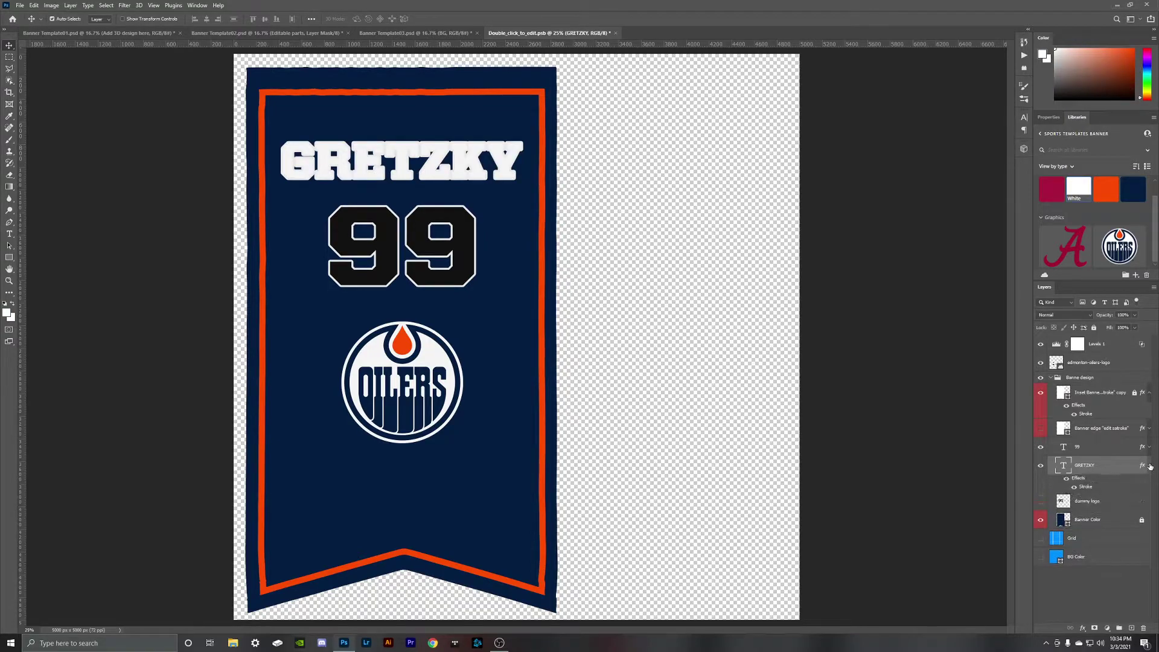
left_click(1074, 487)
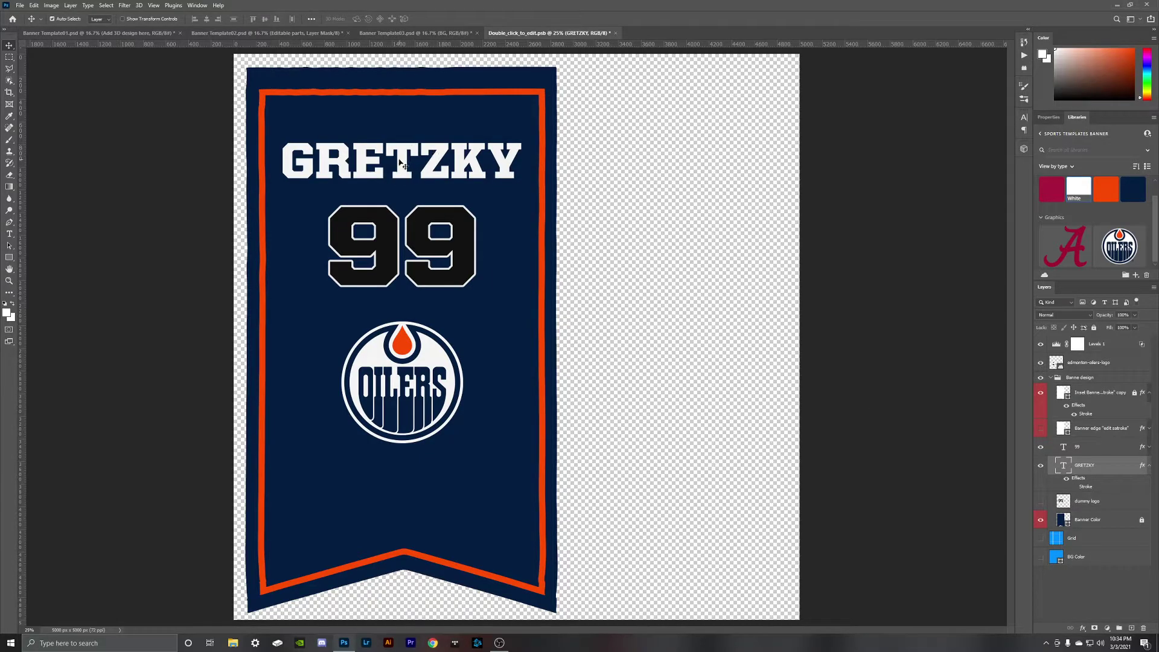
Step: Recolor the 99 white and give it a slightly thicker stroke in the orange sampled from the Oilers logo
left_click(452, 216)
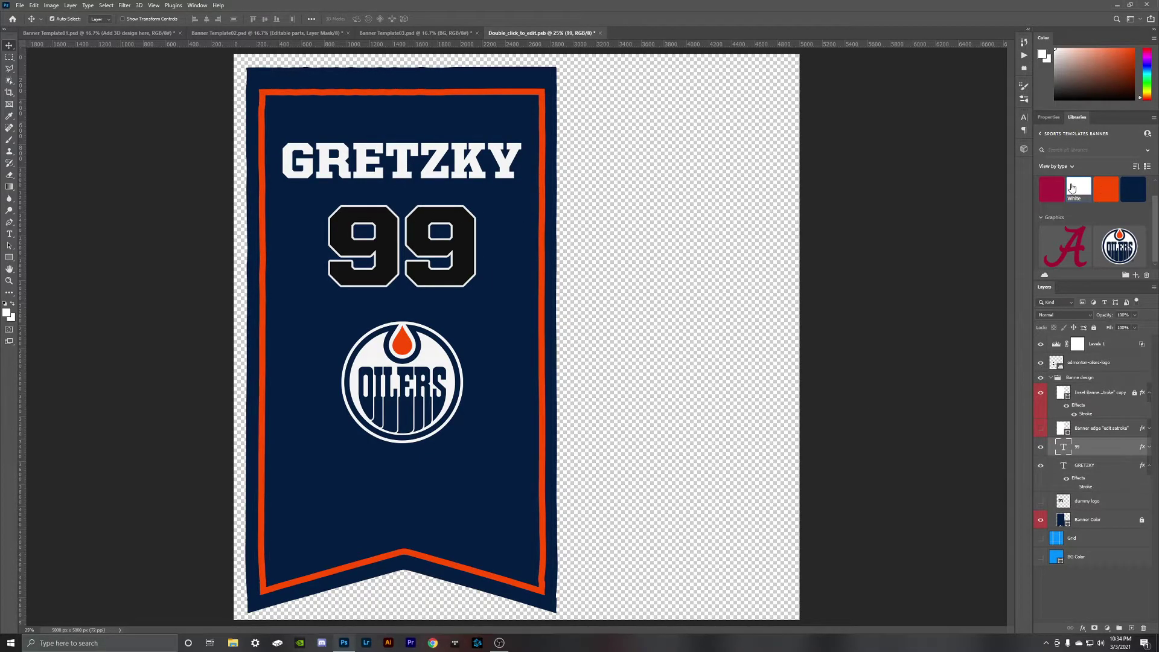
left_click(1078, 188)
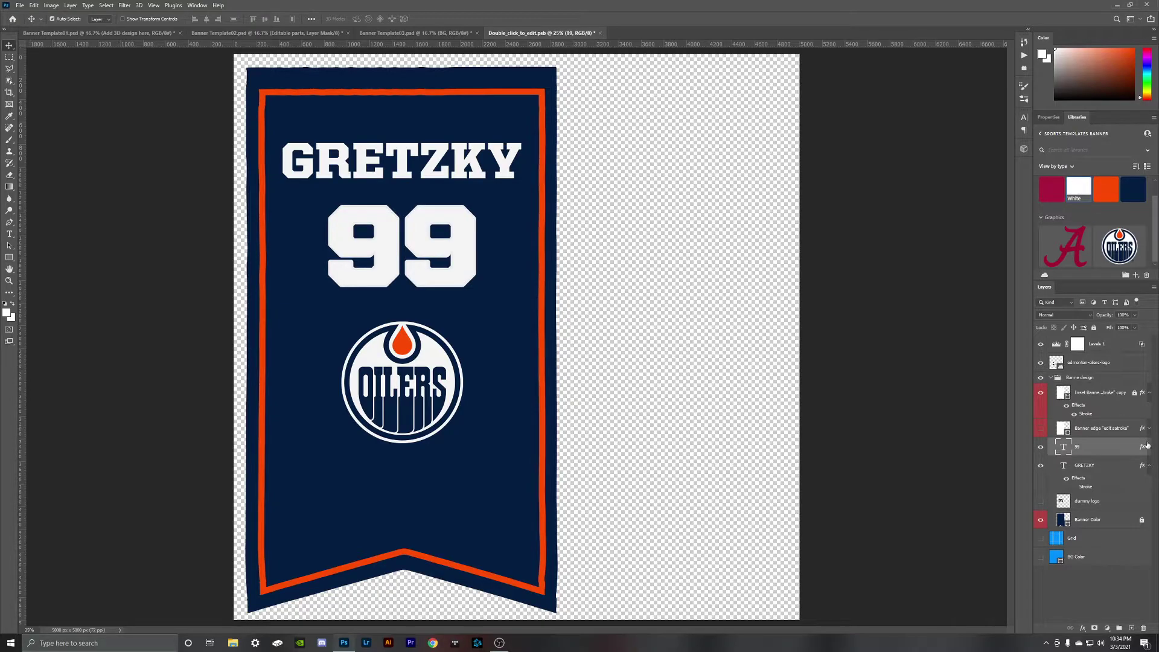
left_click(1148, 447)
double_click(1085, 468)
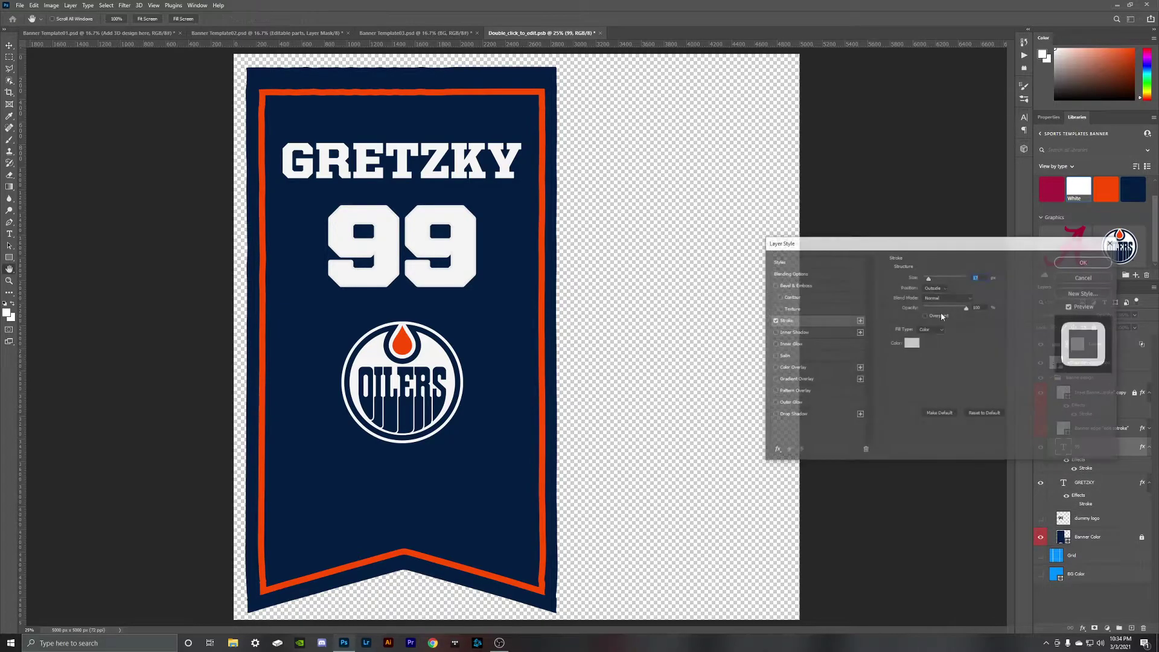
left_click(911, 343)
left_click(403, 351)
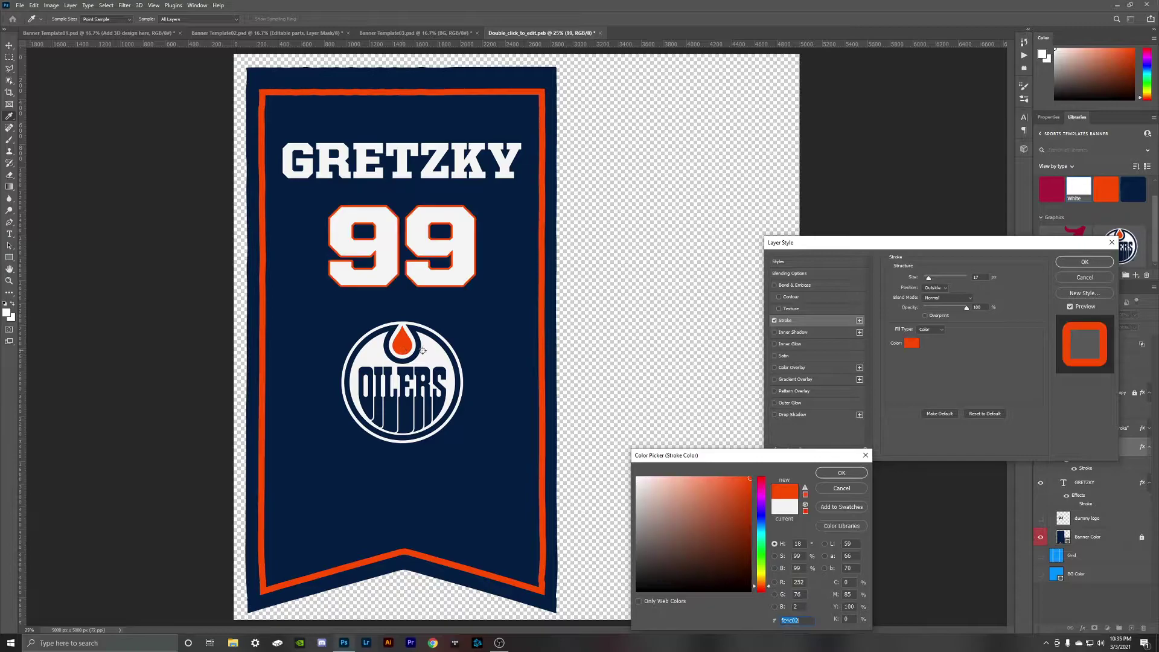
left_click(841, 473)
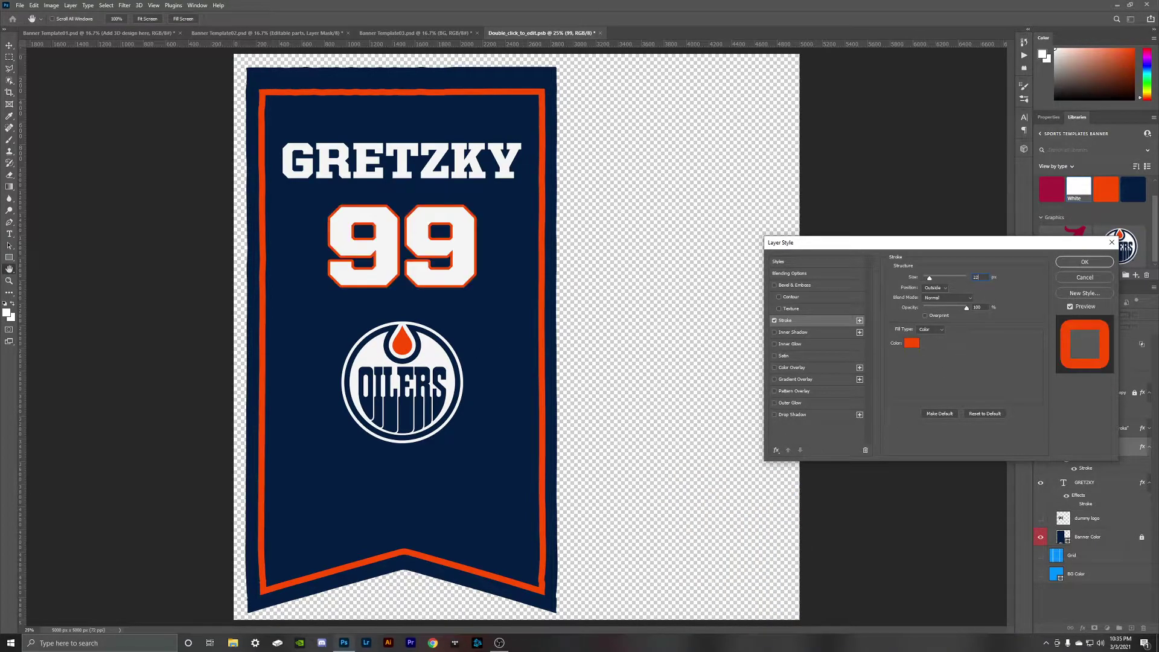
key("Return")
Step: Stretch the 99 taller toward the logo and shift it up slightly so it sits evenly between name and logo
key("ctrl+t")
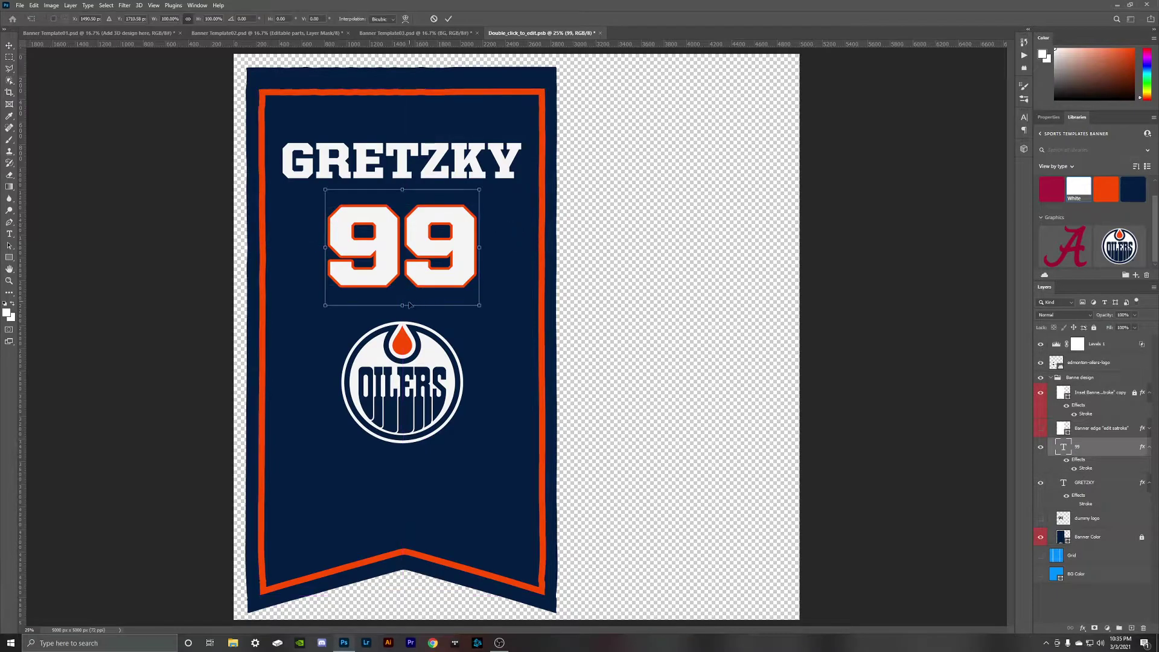
left_click_drag(403, 305, 404, 329)
key("Return")
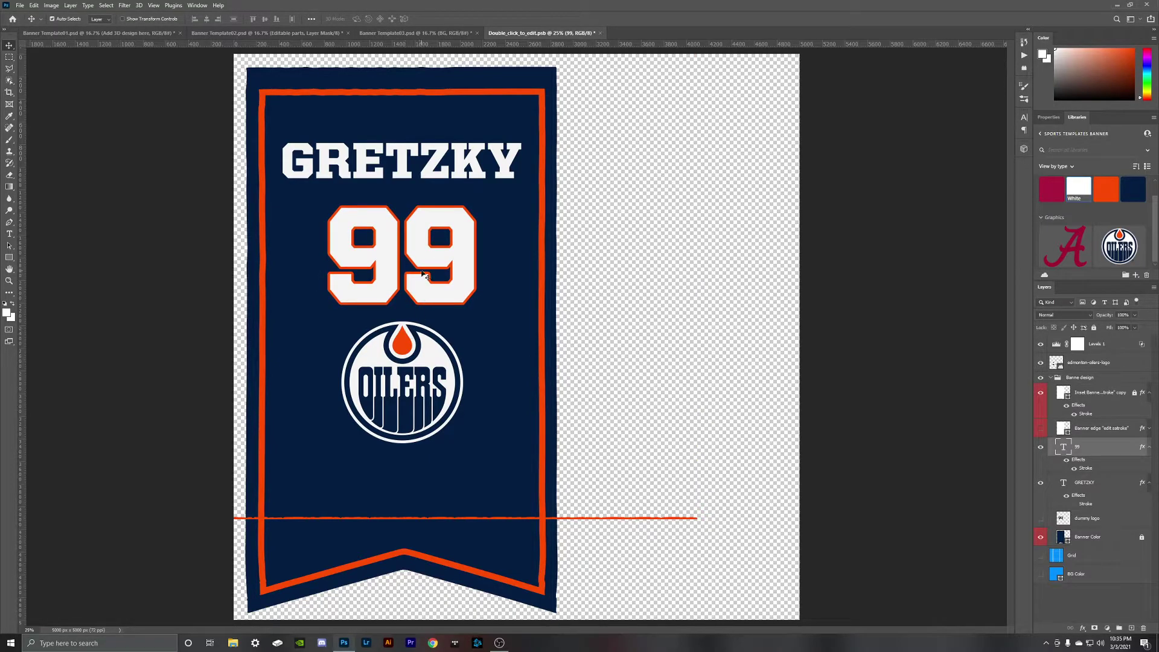
left_click_drag(426, 258, 423, 251)
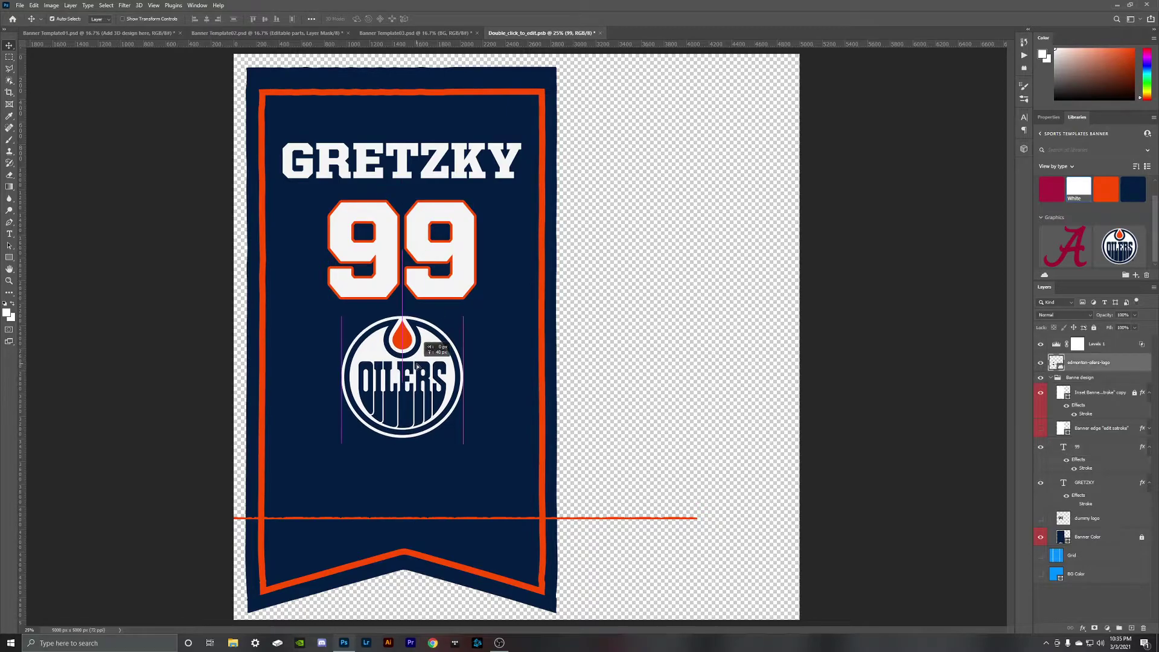
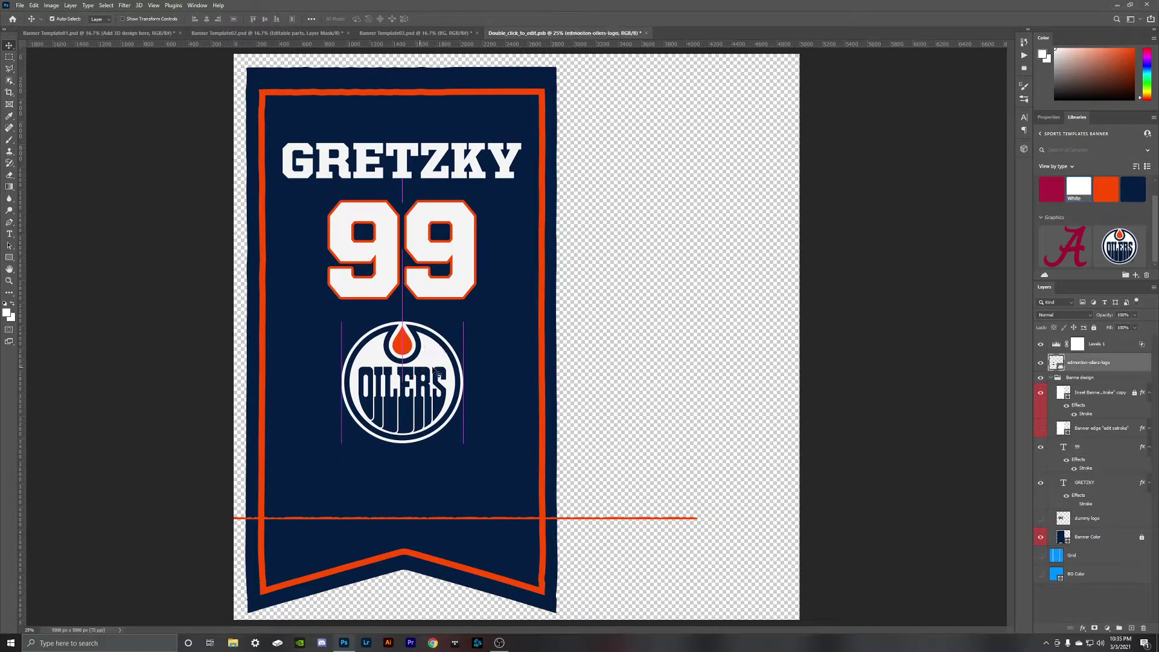
left_click(748, 410)
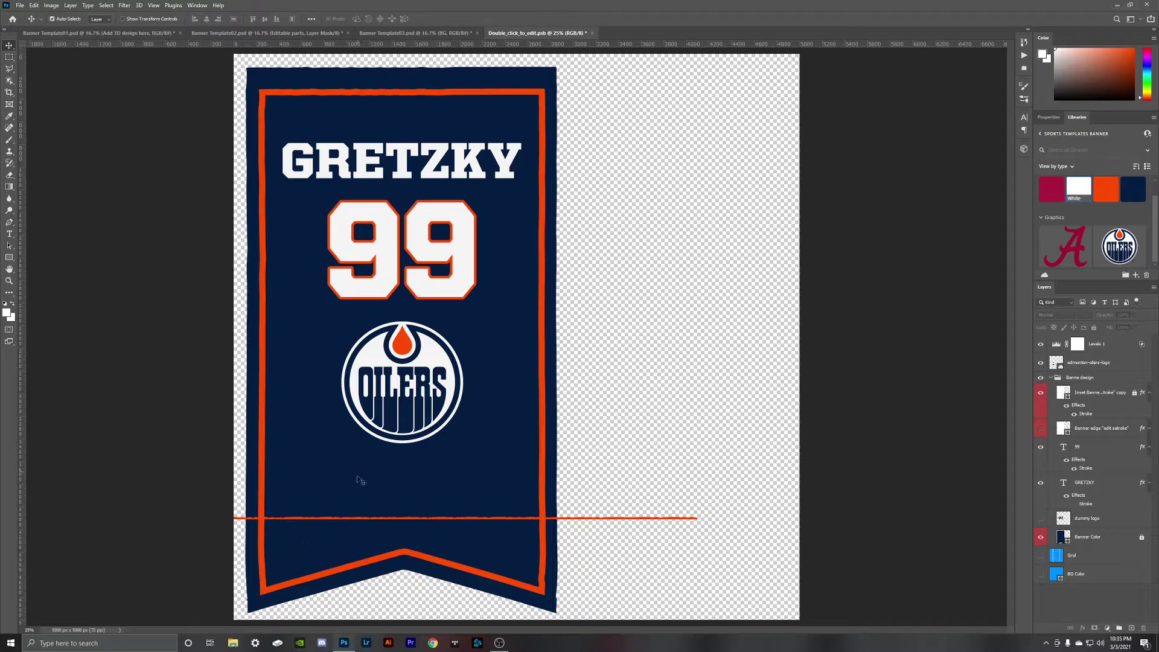
Step: Draw an orange-filled rectangle about 3540 by 80 px across the banner below the logo and move it slightly down
left_click(9, 258)
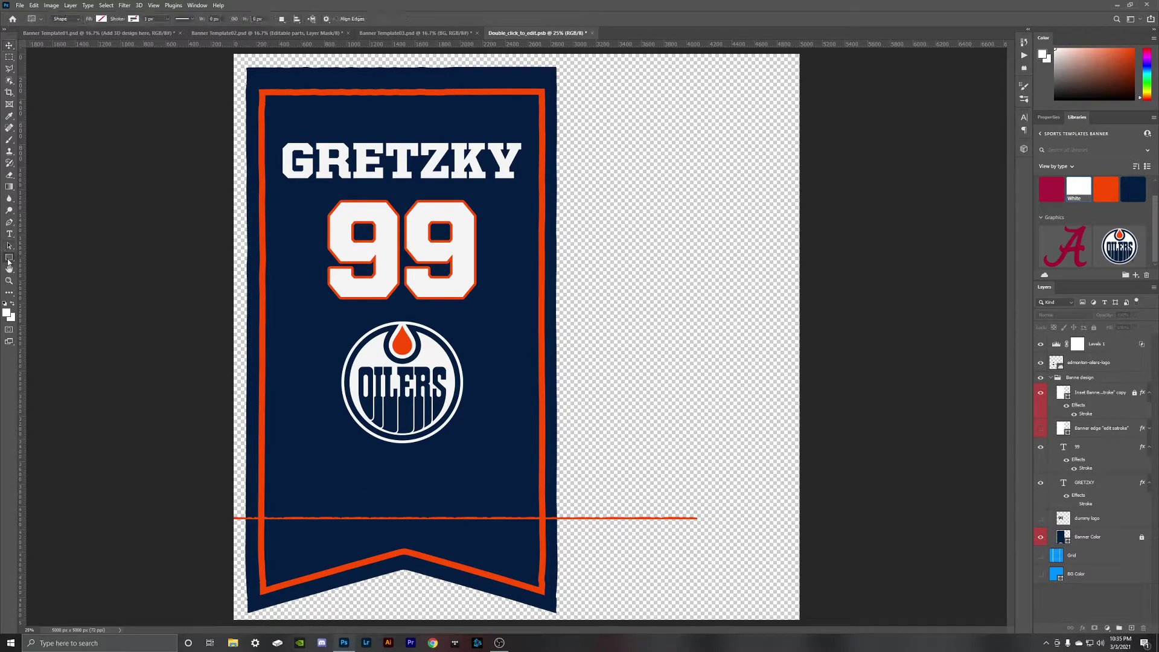
left_click_drag(201, 457, 601, 465)
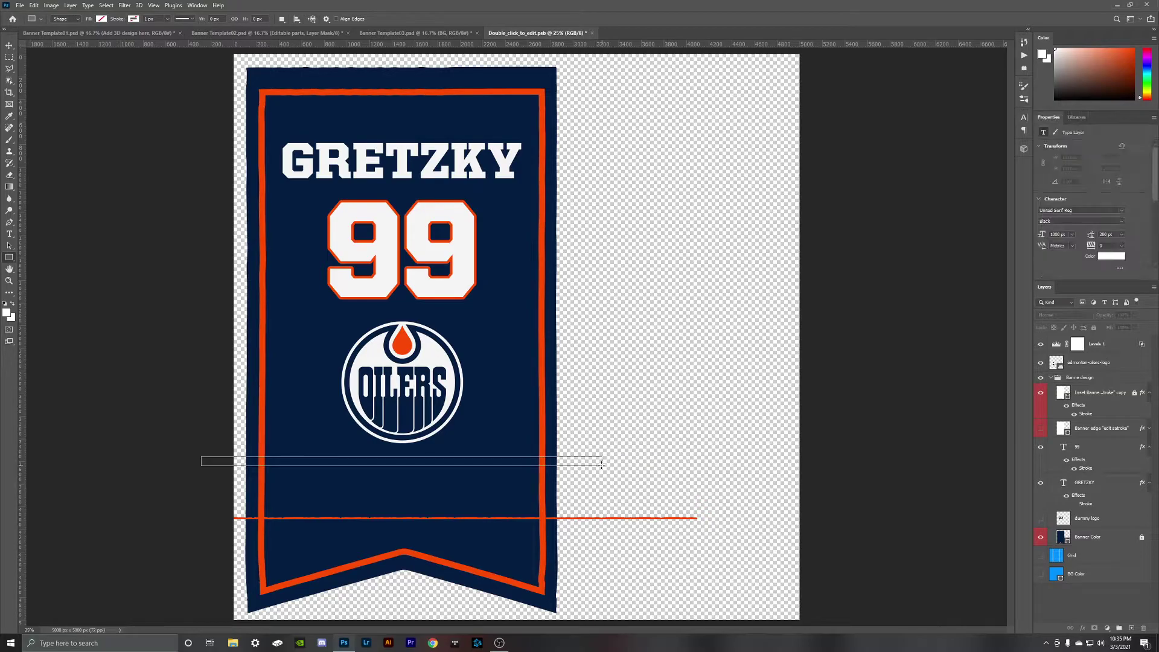
left_click(1067, 213)
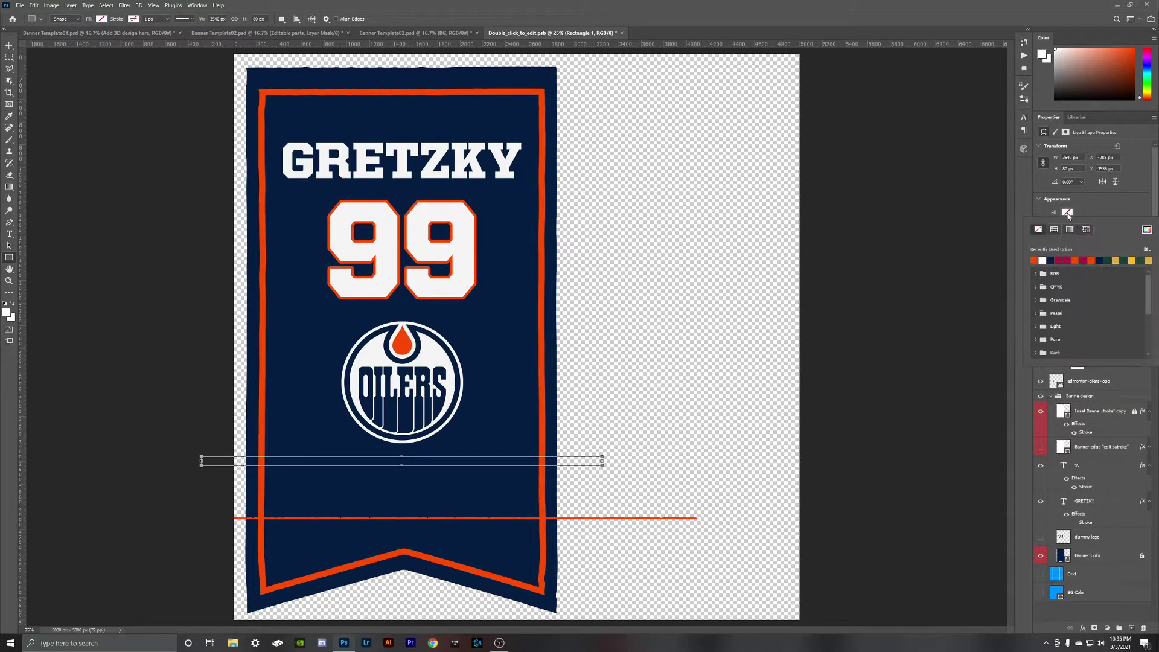
left_click(1034, 260)
key("v")
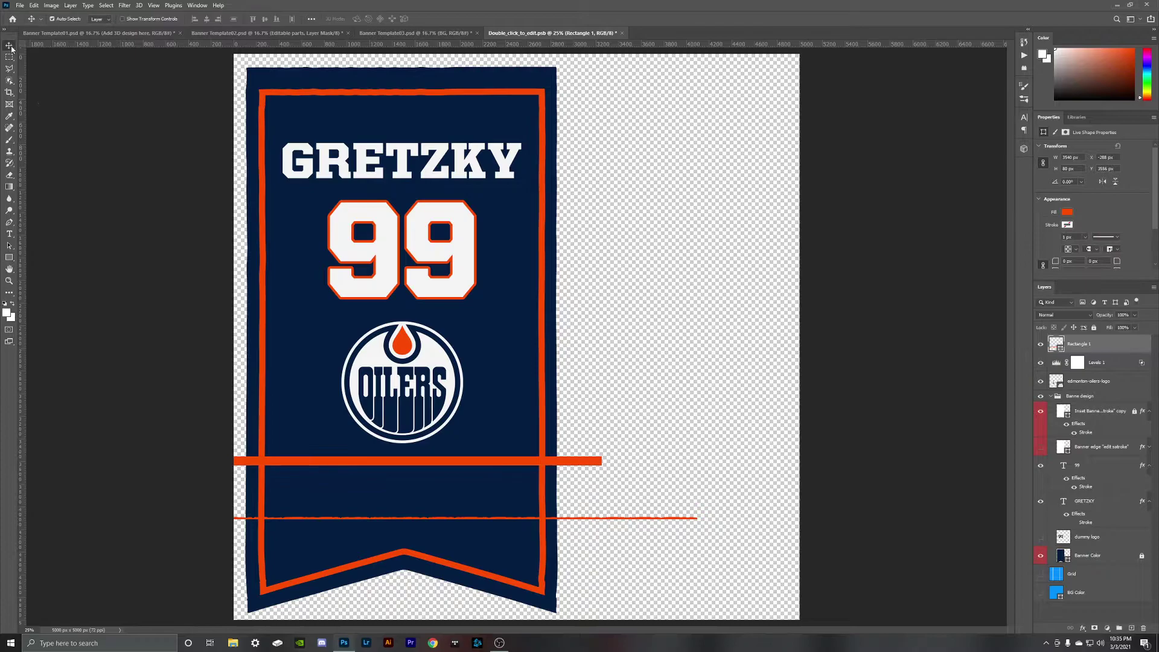
scroll(650, 454, "up", 2)
scroll(649, 454, "down", 2)
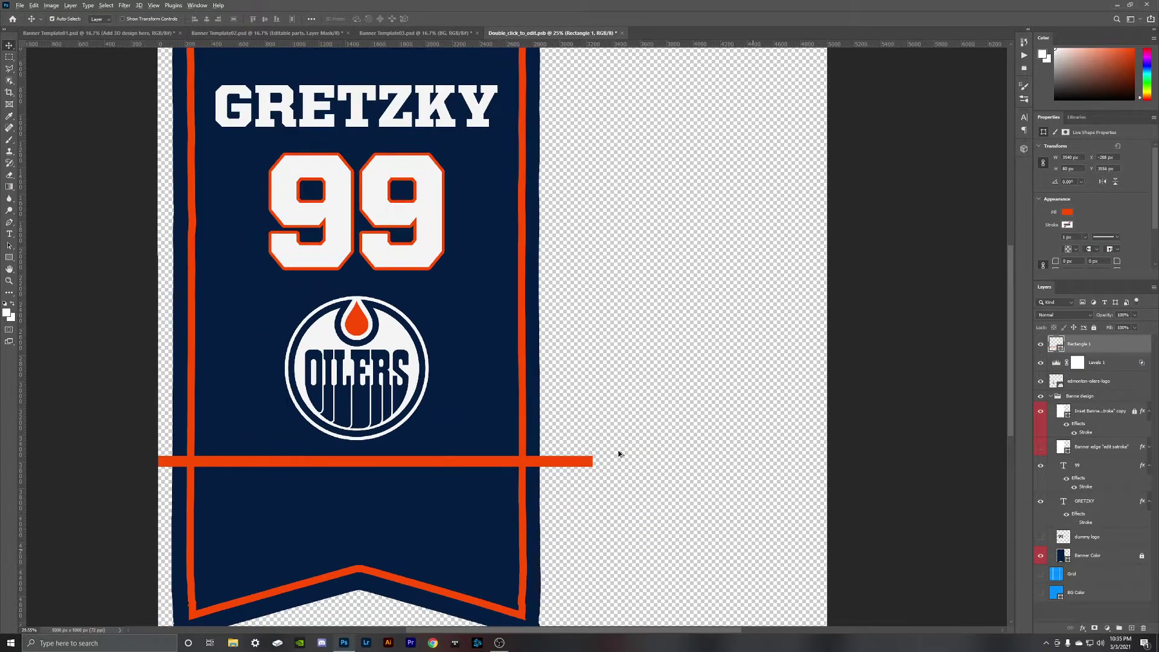
left_click_drag(580, 465, 580, 480)
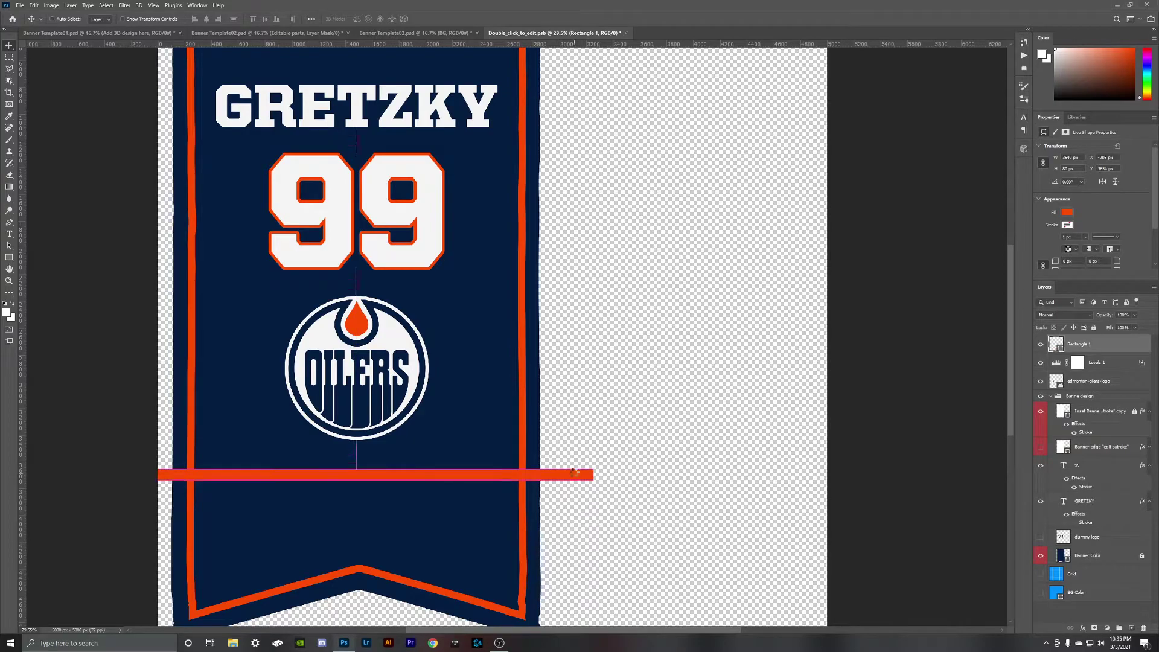
key("ctrl")
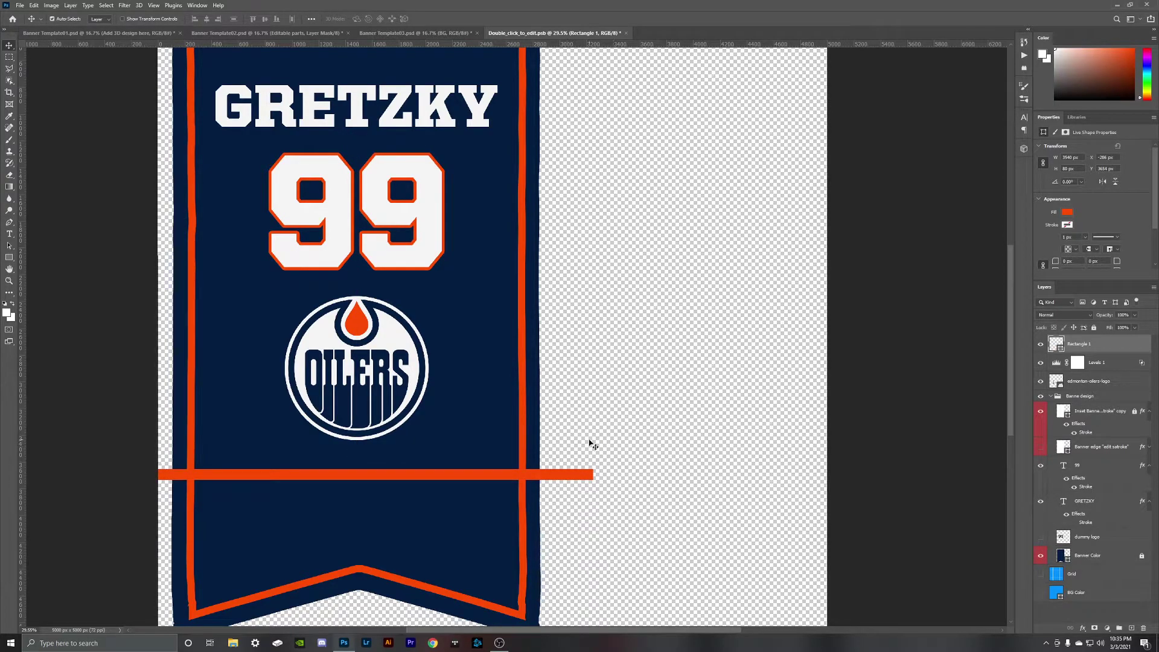
Step: Duplicate the orange stripe twice and stack the copies below it with equal gaps
key("ctrl+c")
key("ctrl+v")
left_click_drag(613, 337, 478, 505)
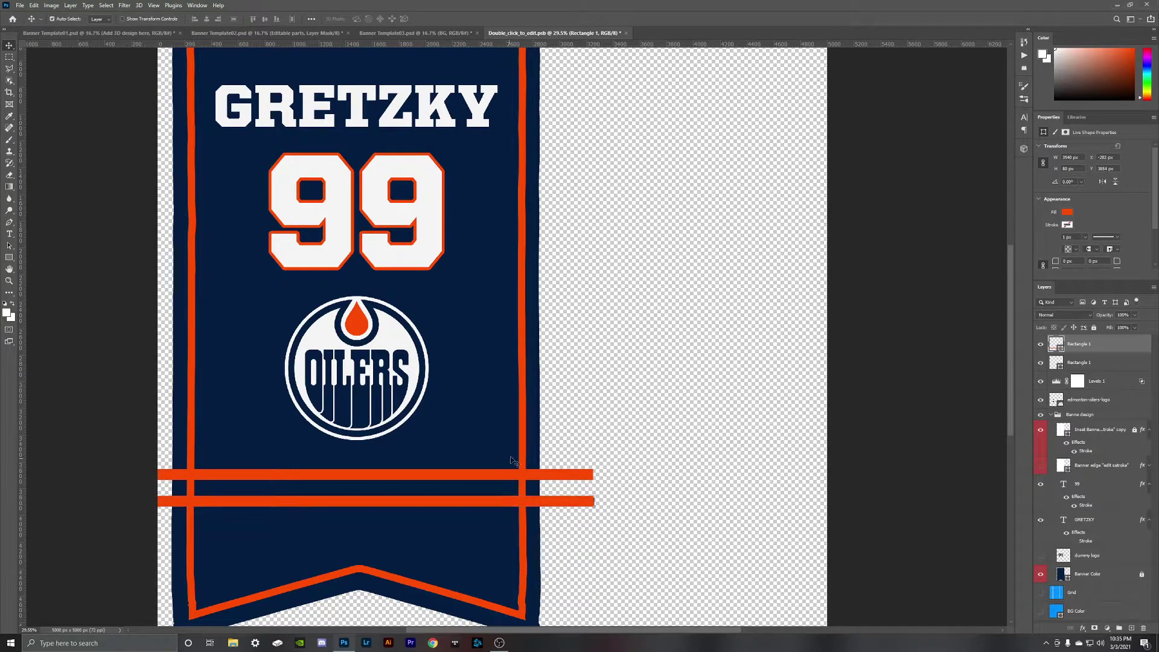
key("ctrl+v")
mouse_move(615, 388)
left_mouse_down()
mouse_move(491, 539)
mouse_move(505, 534)
left_mouse_up()
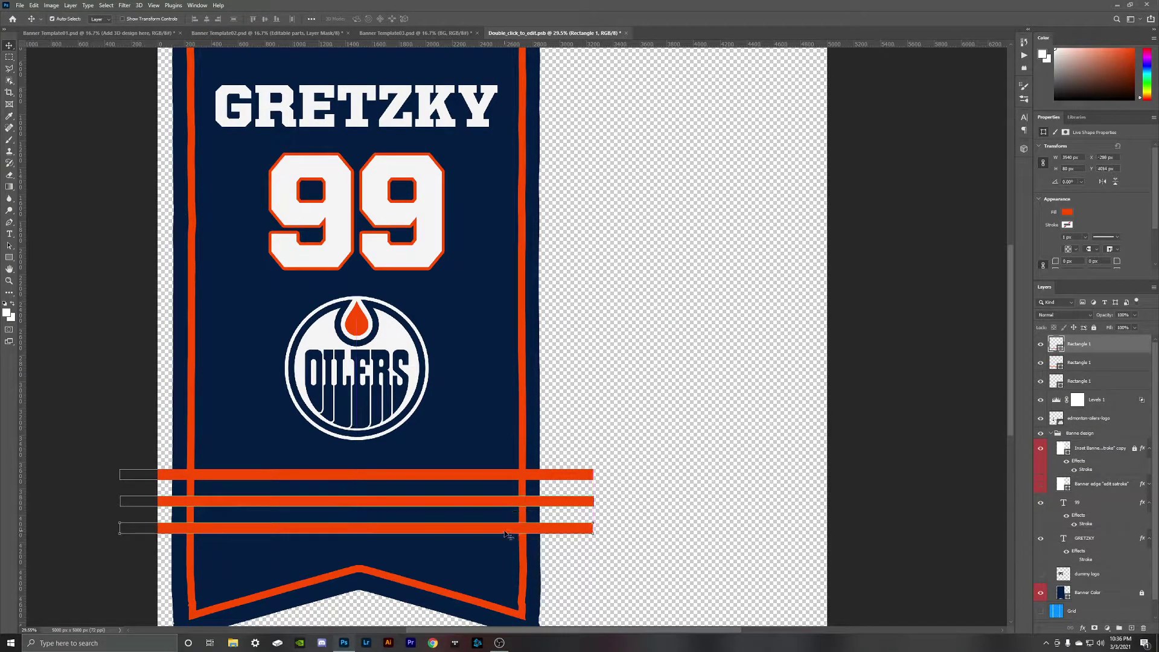
left_click(609, 474)
Step: Recolor the middle stripe with the library's White swatch
left_click(578, 504)
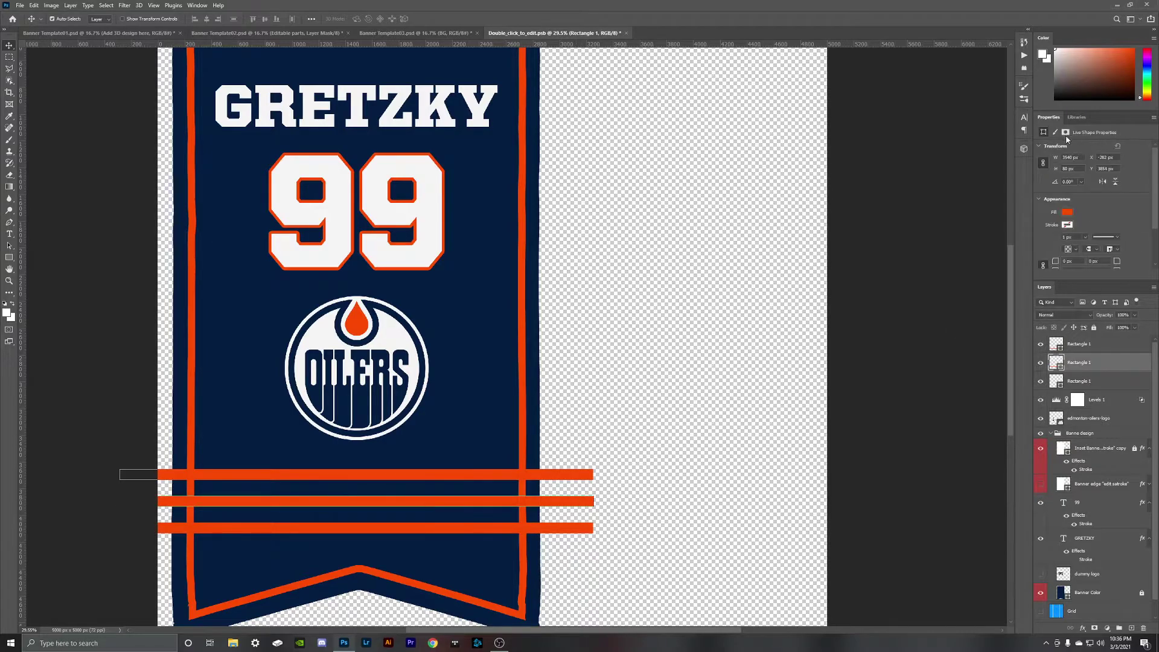
left_click(1077, 117)
left_click(1078, 188)
left_click(777, 425)
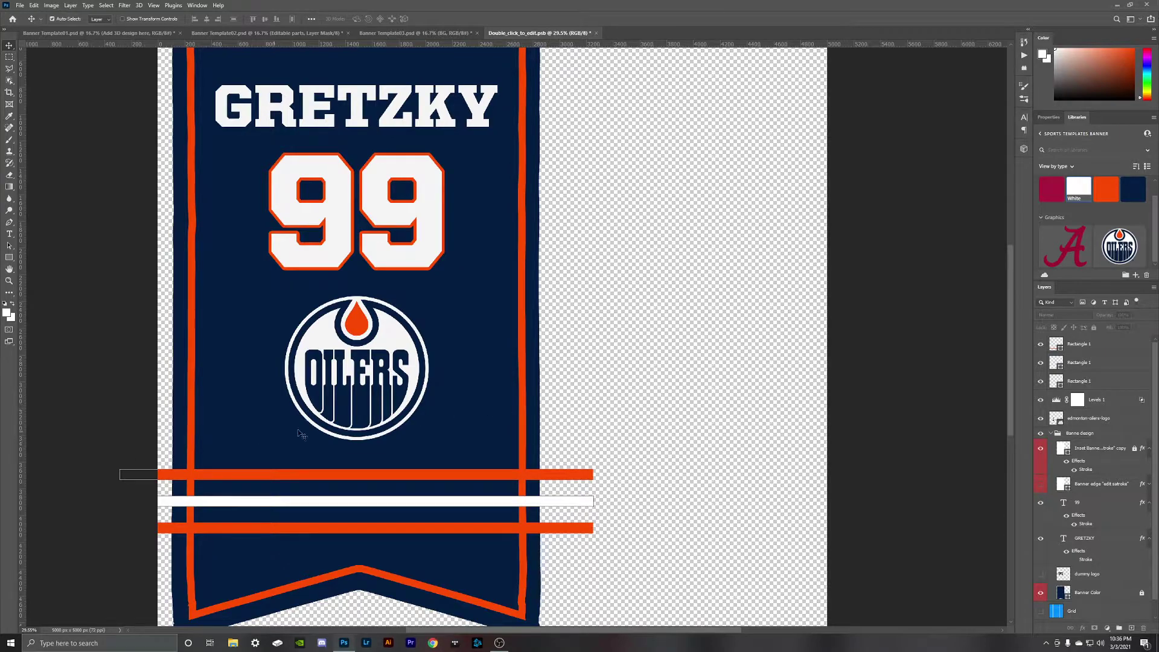
Step: Move the three stripe layers into the banner design group, directly above the Banner Color layer
left_click(1102, 356)
left_click(1097, 385, "shift")
left_click_drag(1097, 385, 1094, 585)
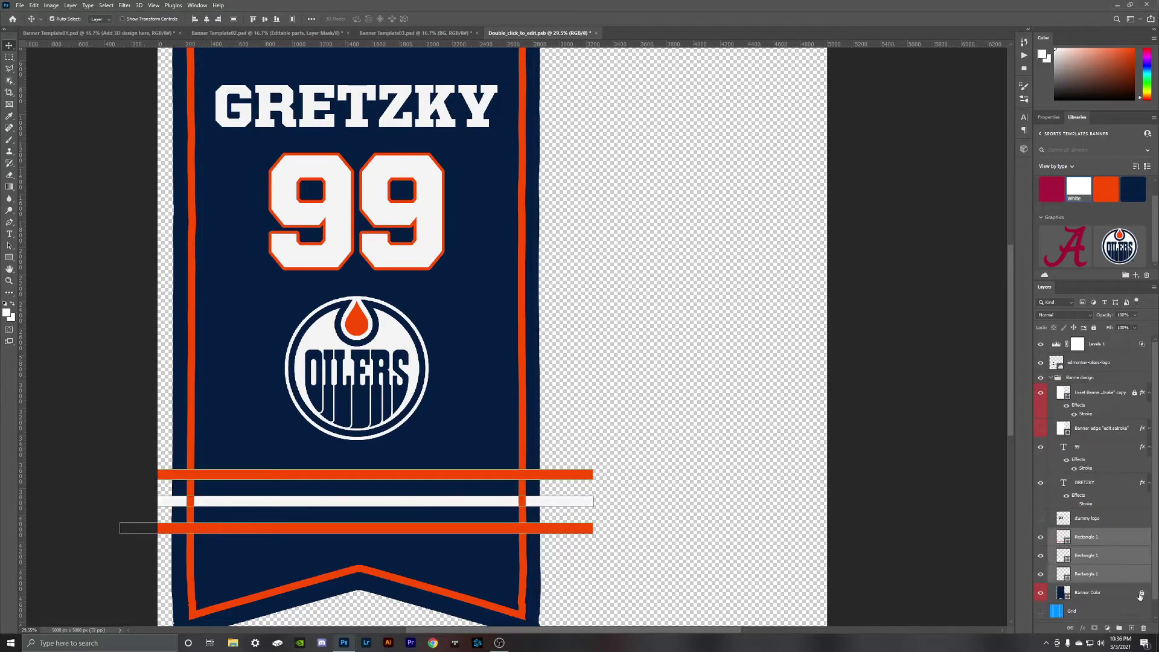
Step: Clip each of the three stripe layers to the Banner Color layer with clipping masks
right_click(1092, 574)
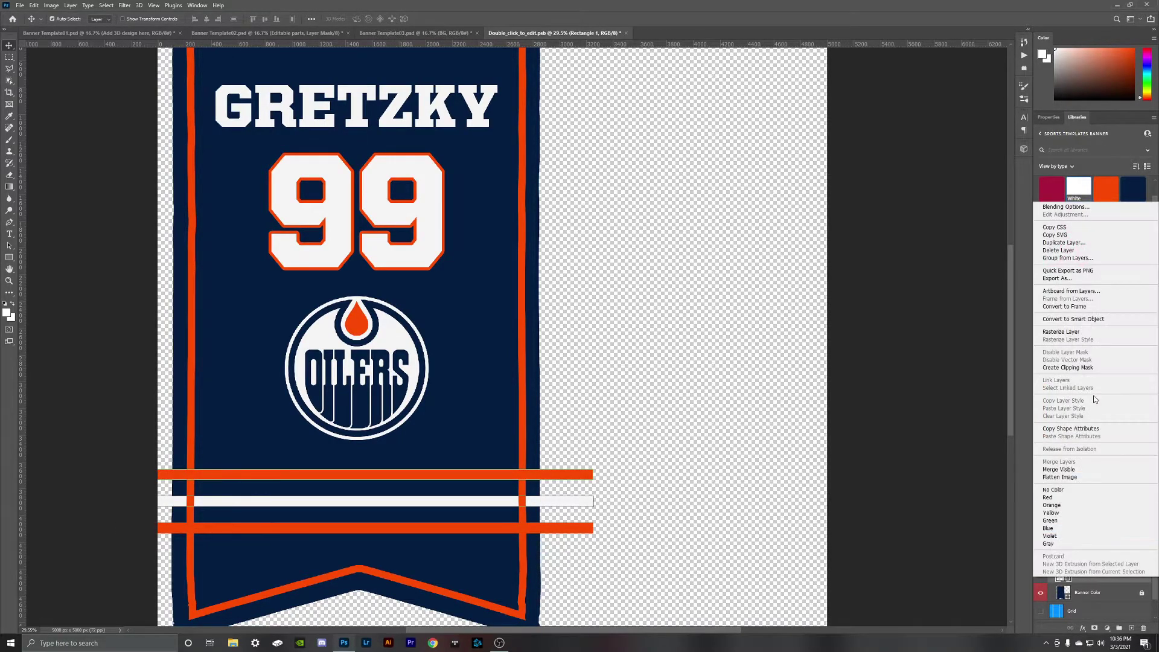
left_click(1081, 368)
right_click(1095, 563)
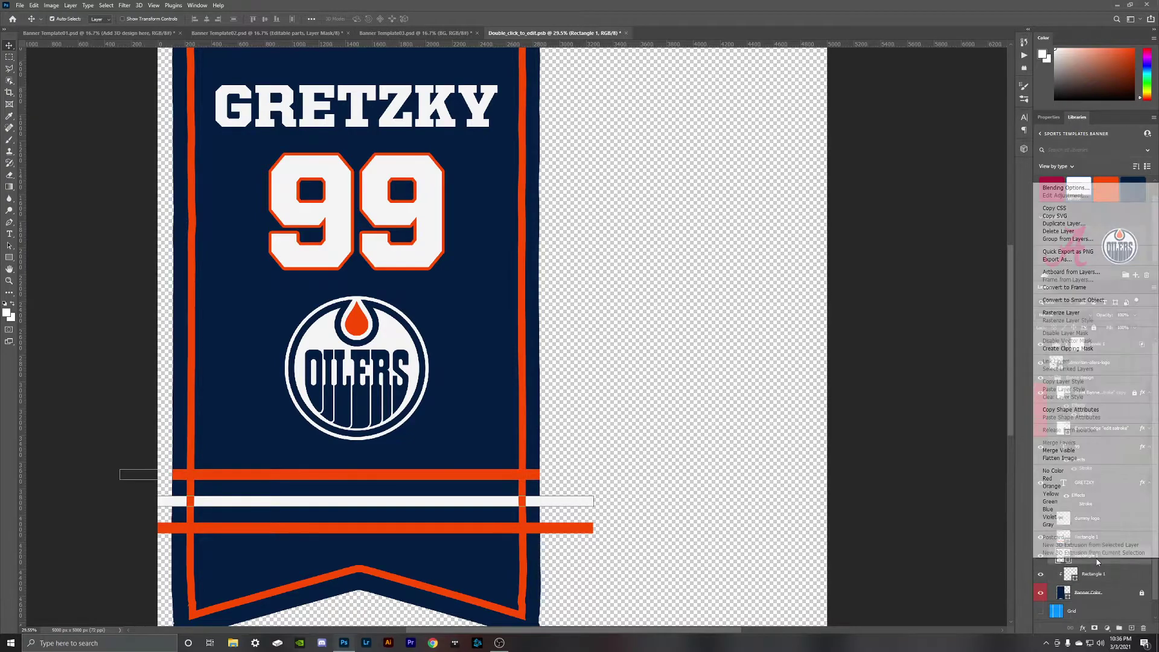
left_click(1074, 349)
right_click(1092, 545)
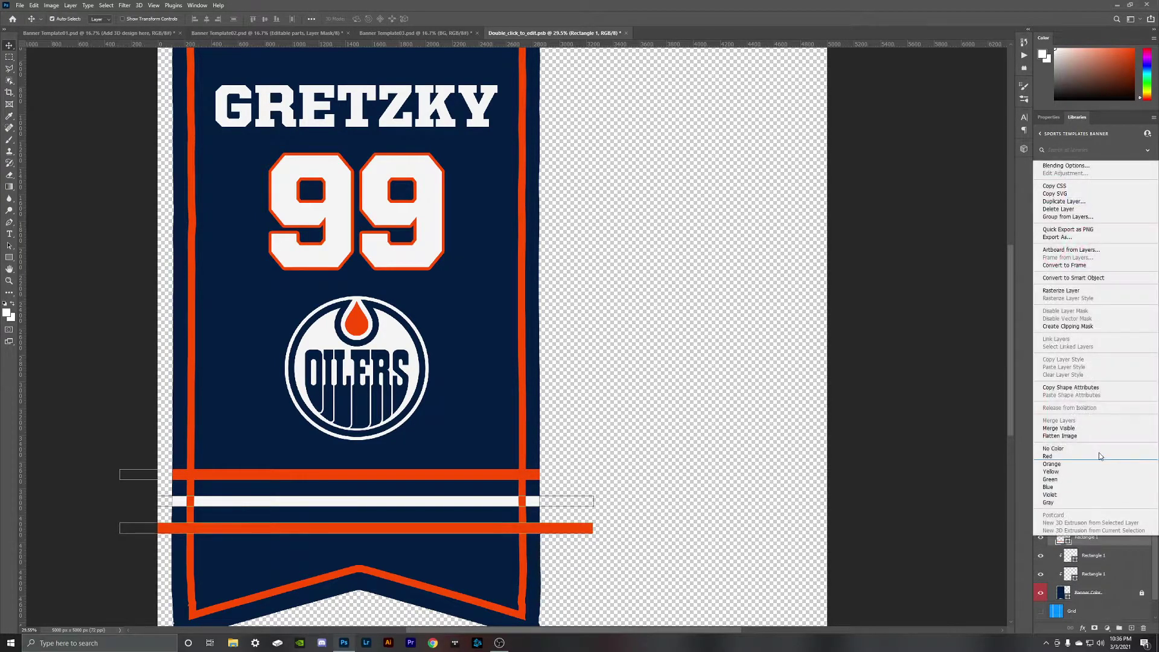
left_click(1072, 325)
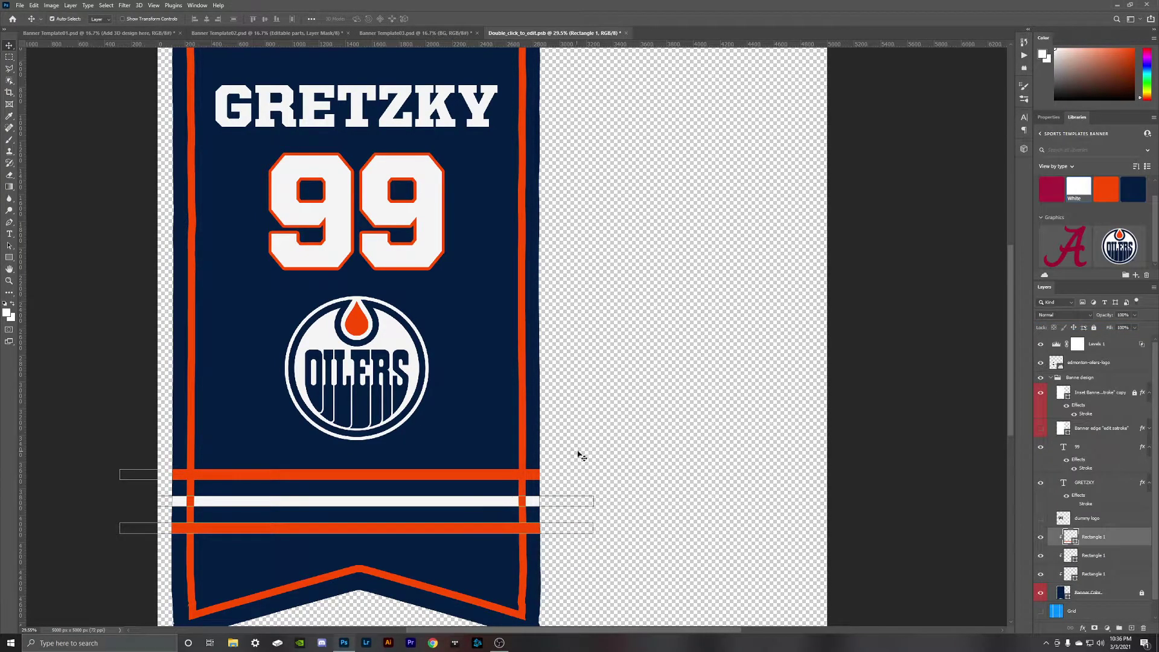
Step: Save the edited banner design and return to the Banner Template01.psd mockup
scroll(669, 410, "down", 5)
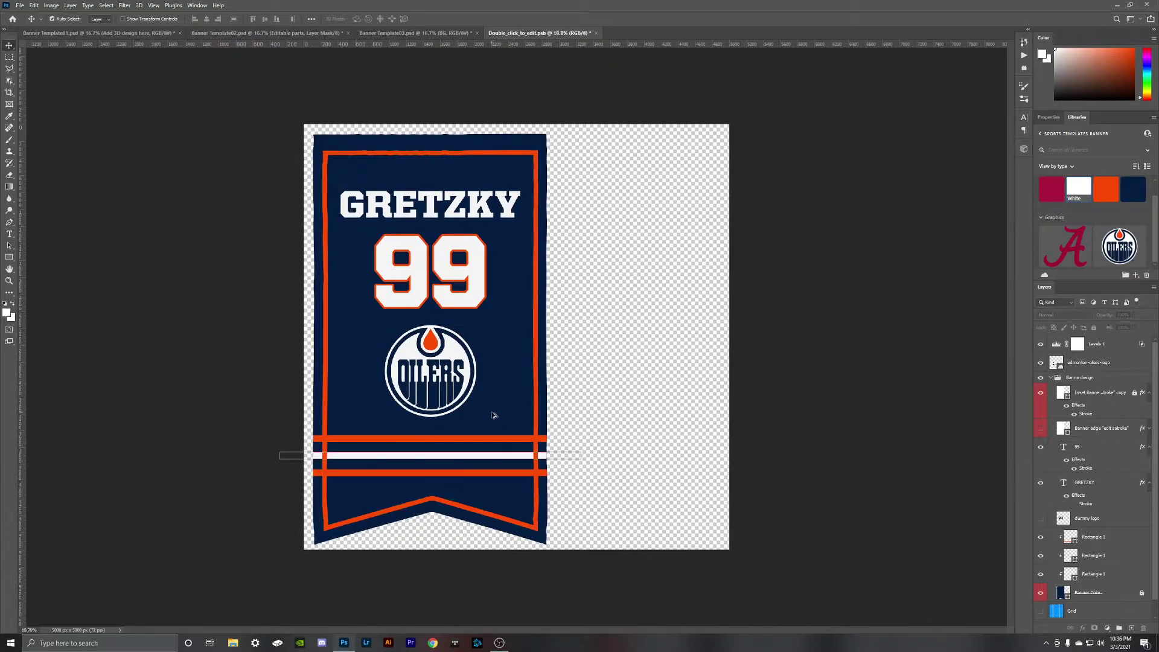
key("ctrl+s")
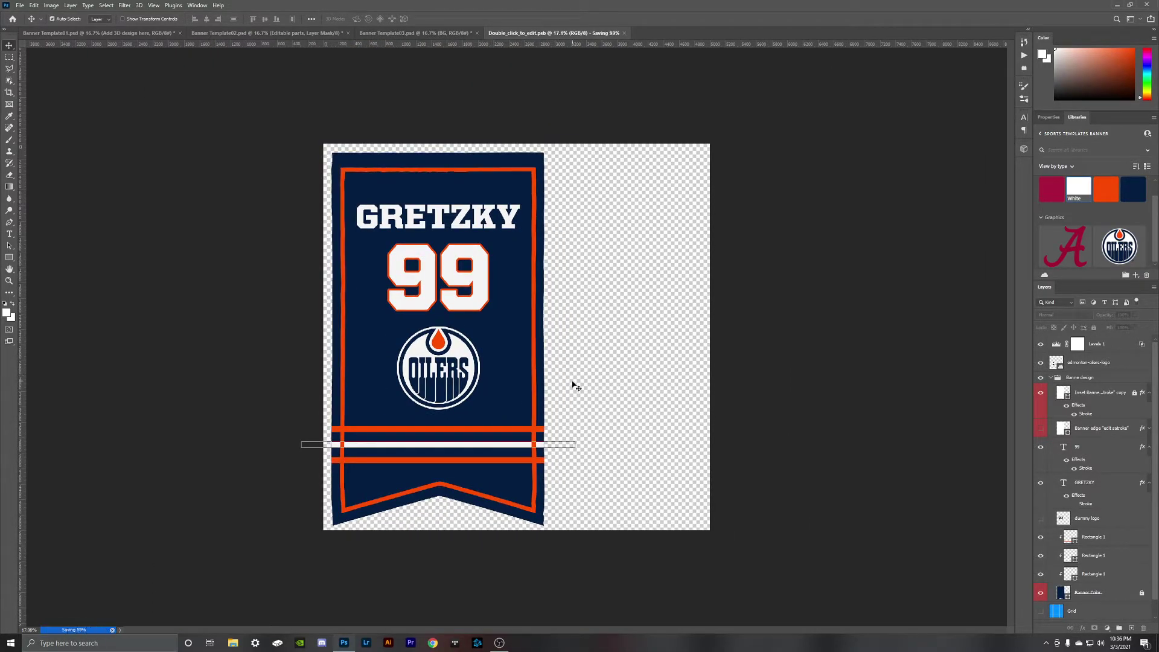
left_click(131, 36)
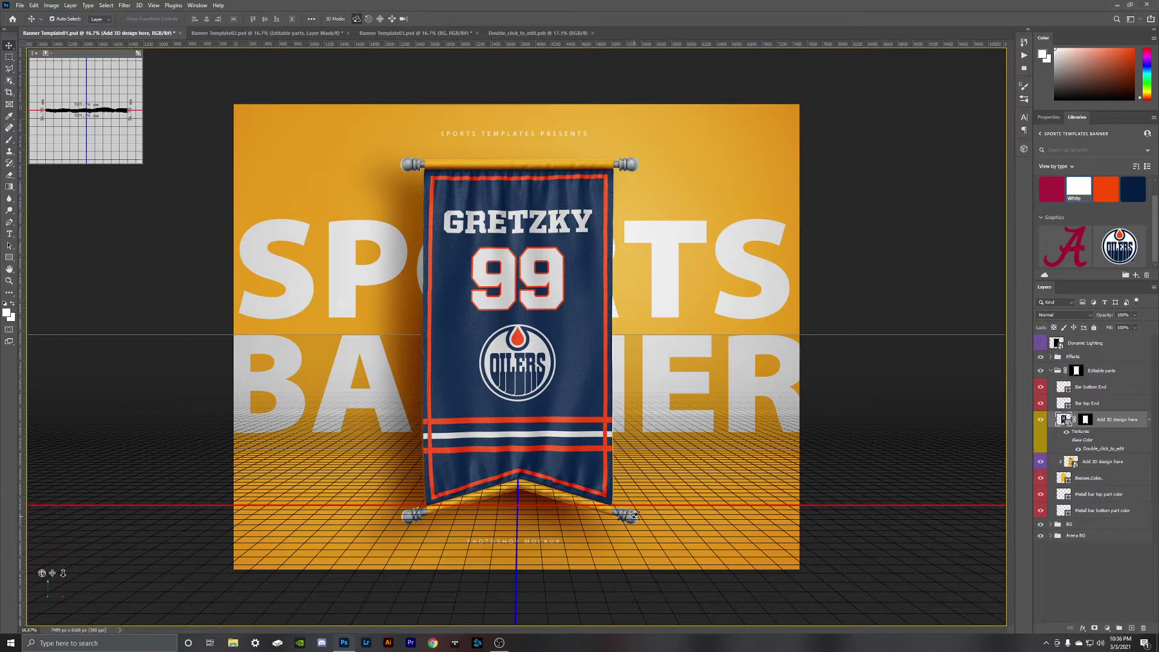
Step: Recolor the Metal bar top part color layer with the Oilers navy library swatch
left_click(1119, 500)
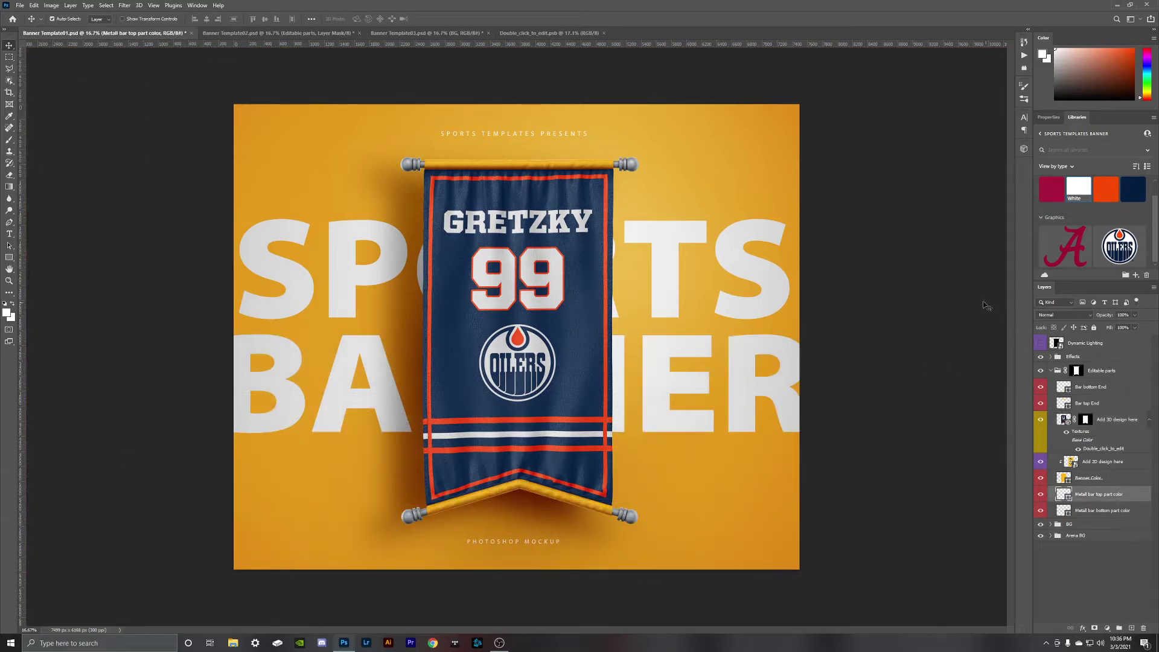
left_click(1134, 186)
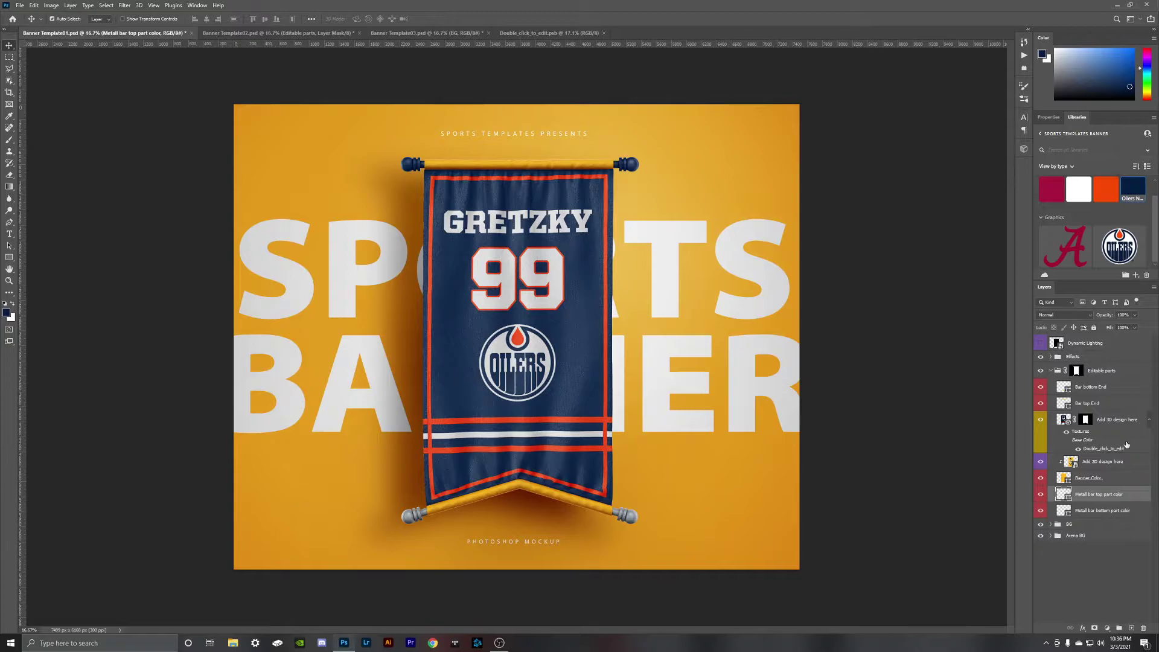
Step: Recolor the Metal bar bottom part color layer with the Oilers navy library swatch
left_click(1114, 513)
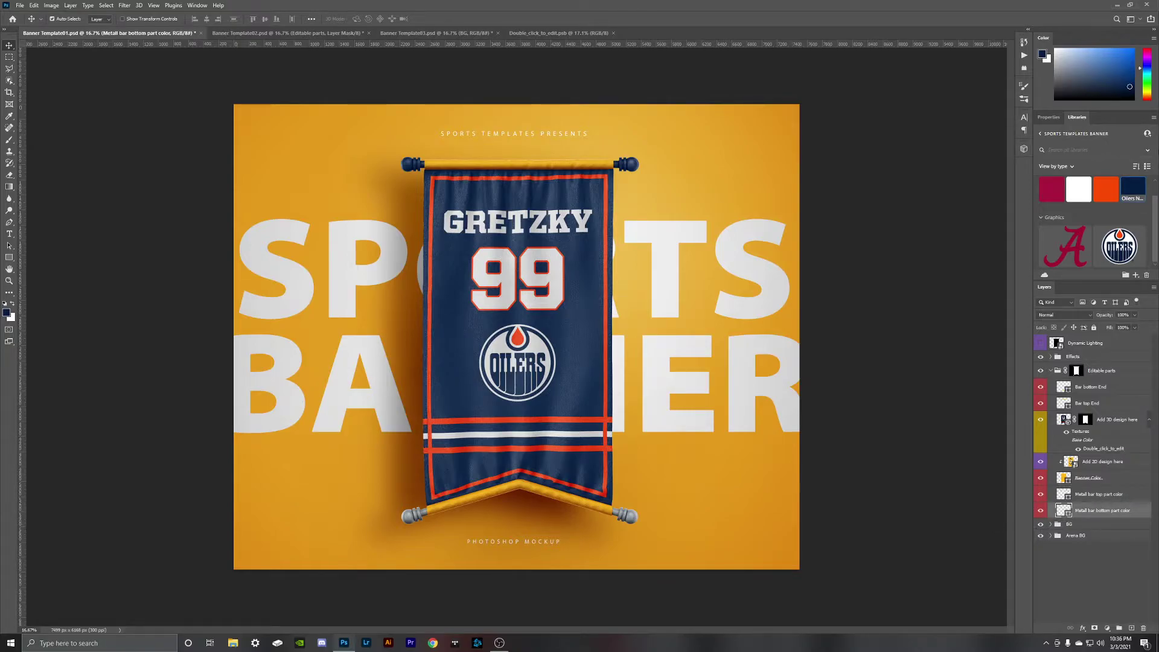
left_click(1129, 191)
Step: Recolor the Bar bottom End and Bar top End layers with the Oilers orange library swatch
left_click(1081, 389)
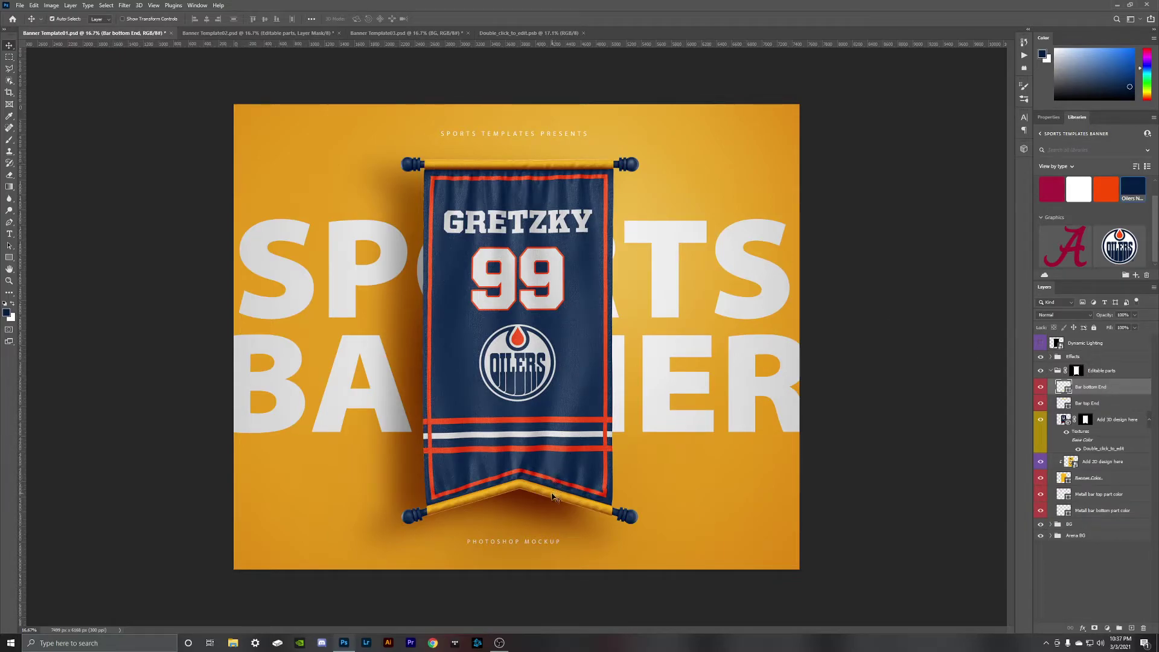
left_click(1106, 189)
key("alt+BackSpace")
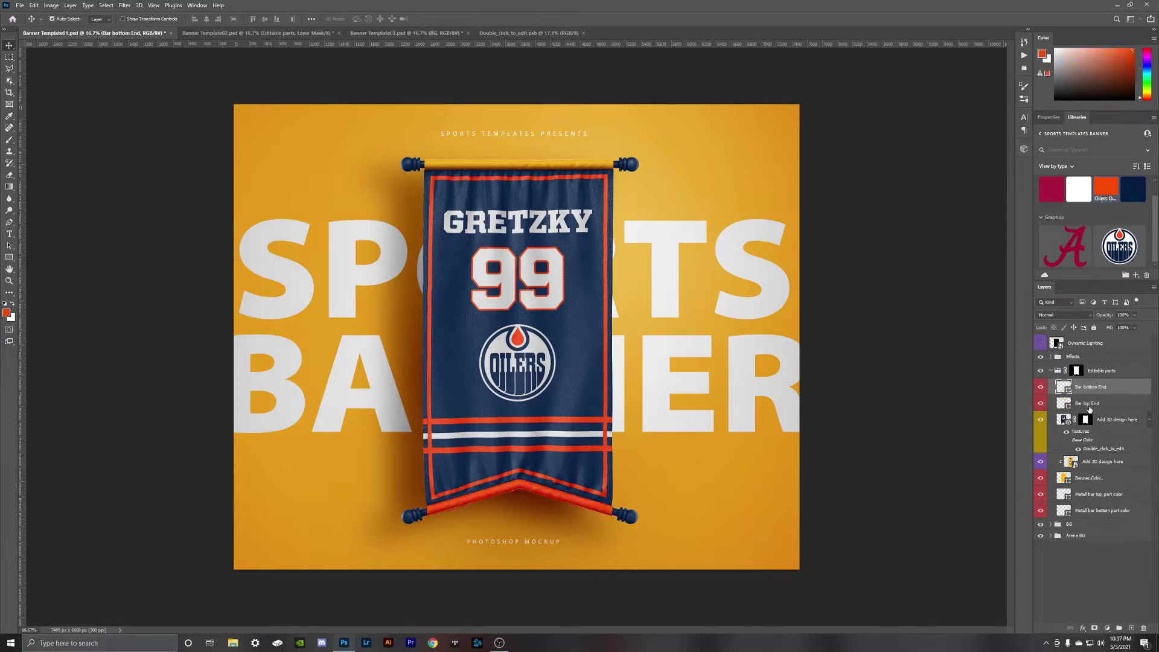
left_click(1090, 403)
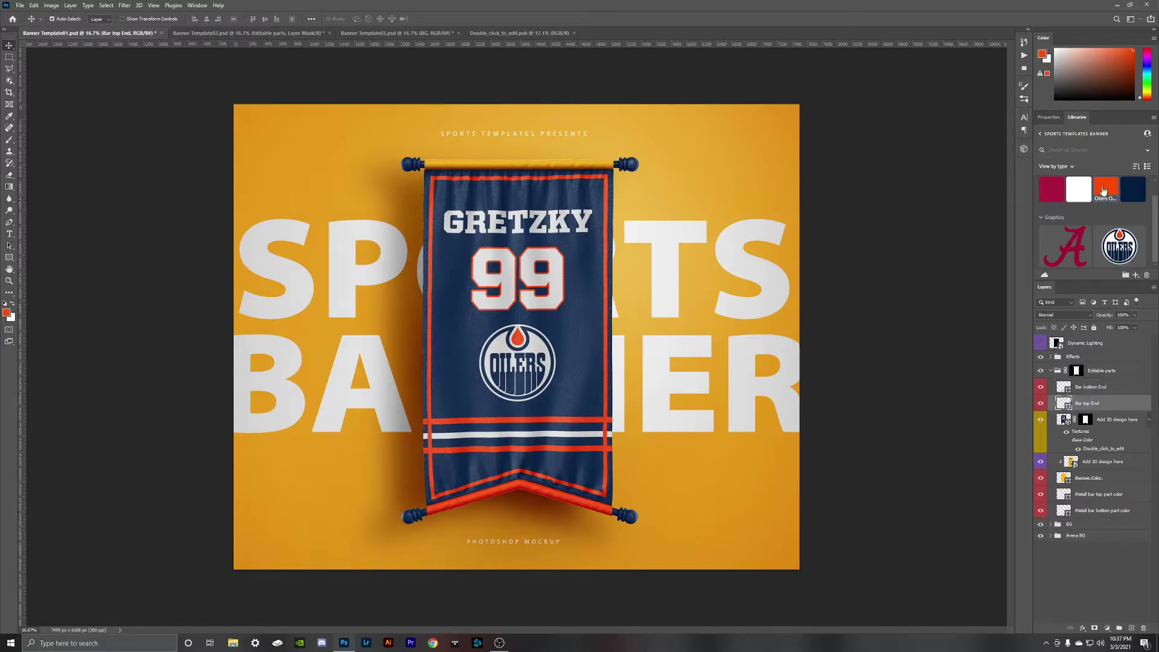
key("alt+BackSpace")
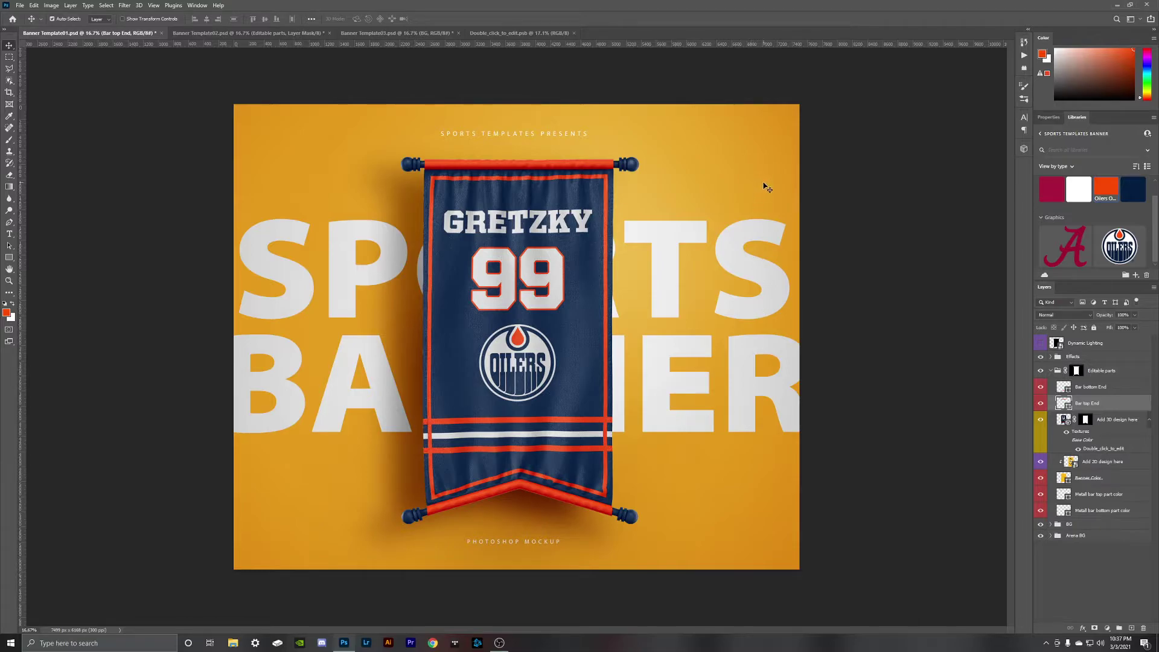
Step: Hide the BG group to preview the banner against the arena background, and show the group again
left_click(1040, 524)
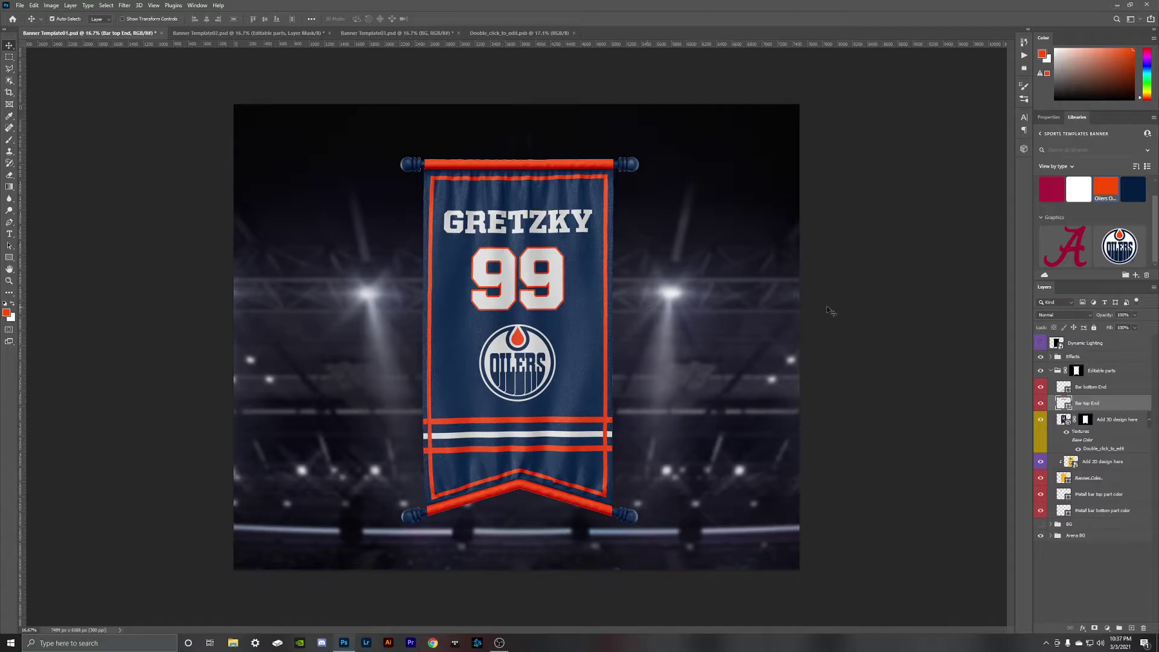
left_click(1039, 525)
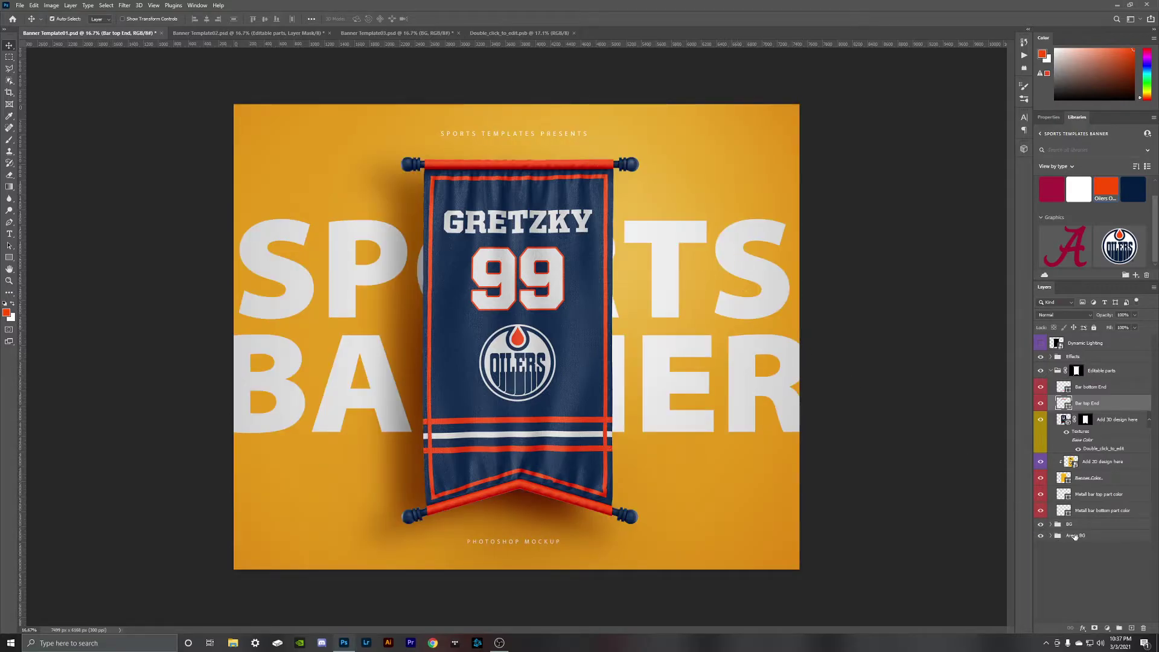
Step: Recolor the BG color layer in the BG group with the Oilers orange library swatch
left_click(1051, 525)
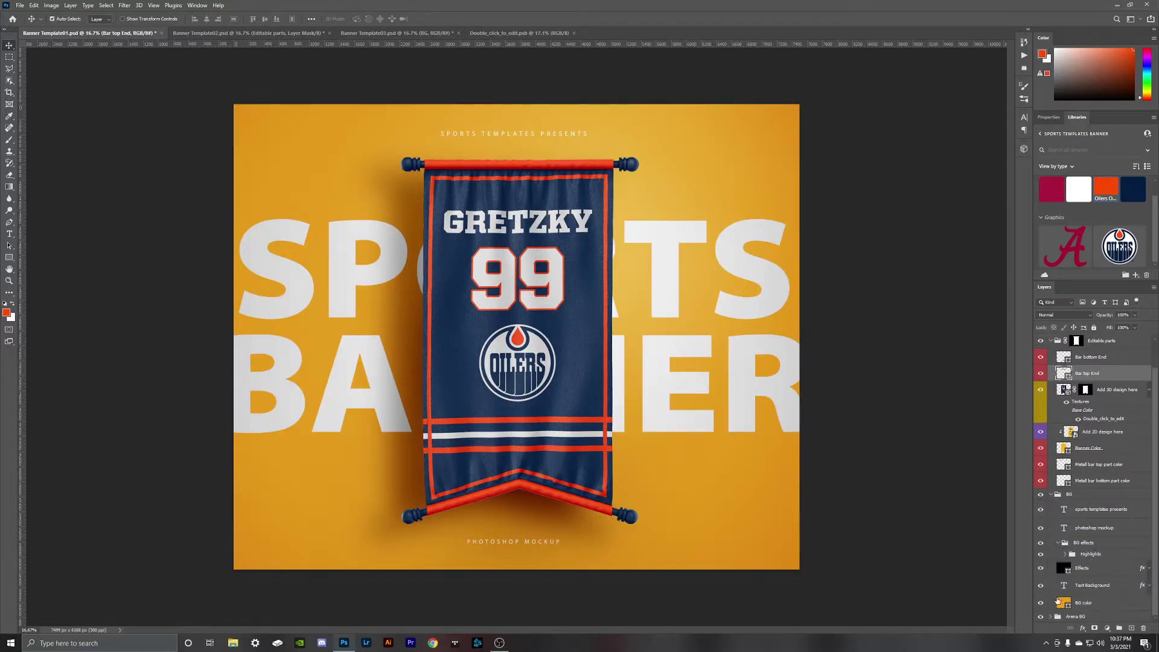
left_click(1083, 603)
left_click(1100, 189)
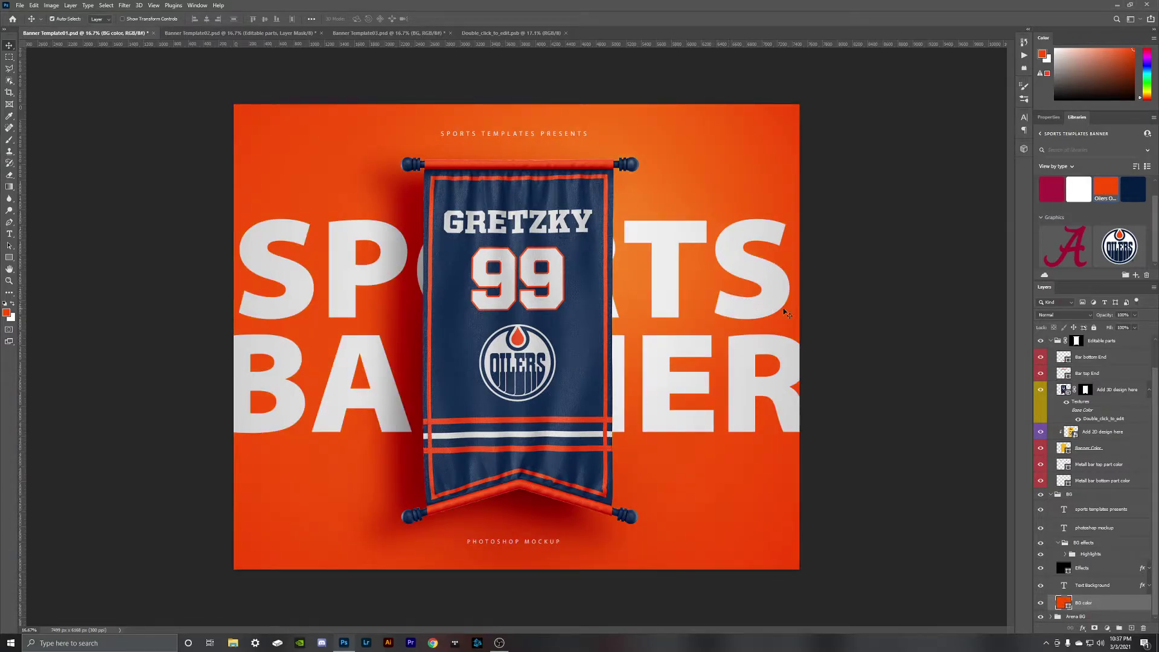
Step: Turn on the Dynamic Lighting layer and, inside its smart object, set the Channel Mixer 1 red value to -78%
scroll(1104, 489, "up", 2)
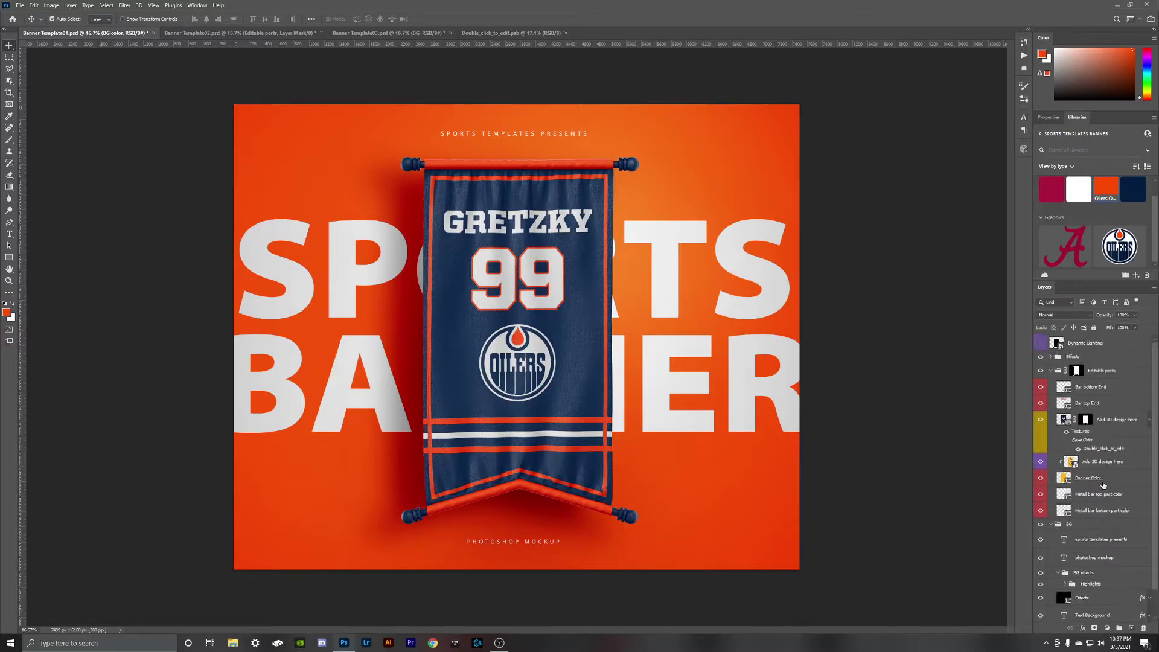
left_click(1057, 342)
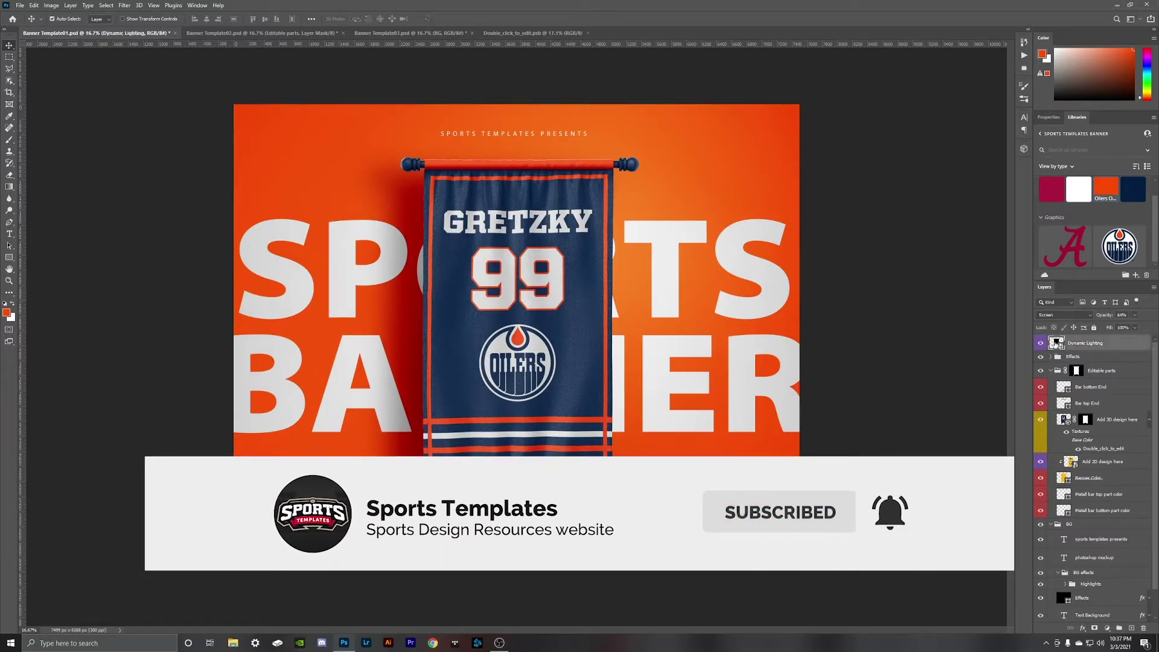
double_click(1057, 343)
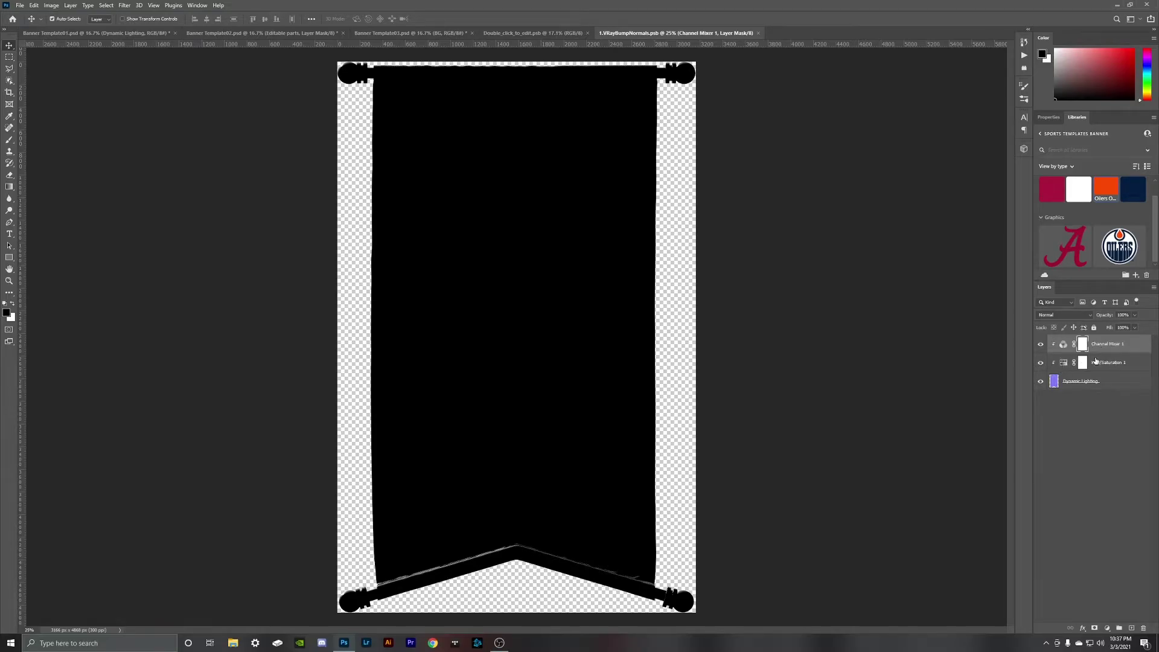
left_click(1063, 344)
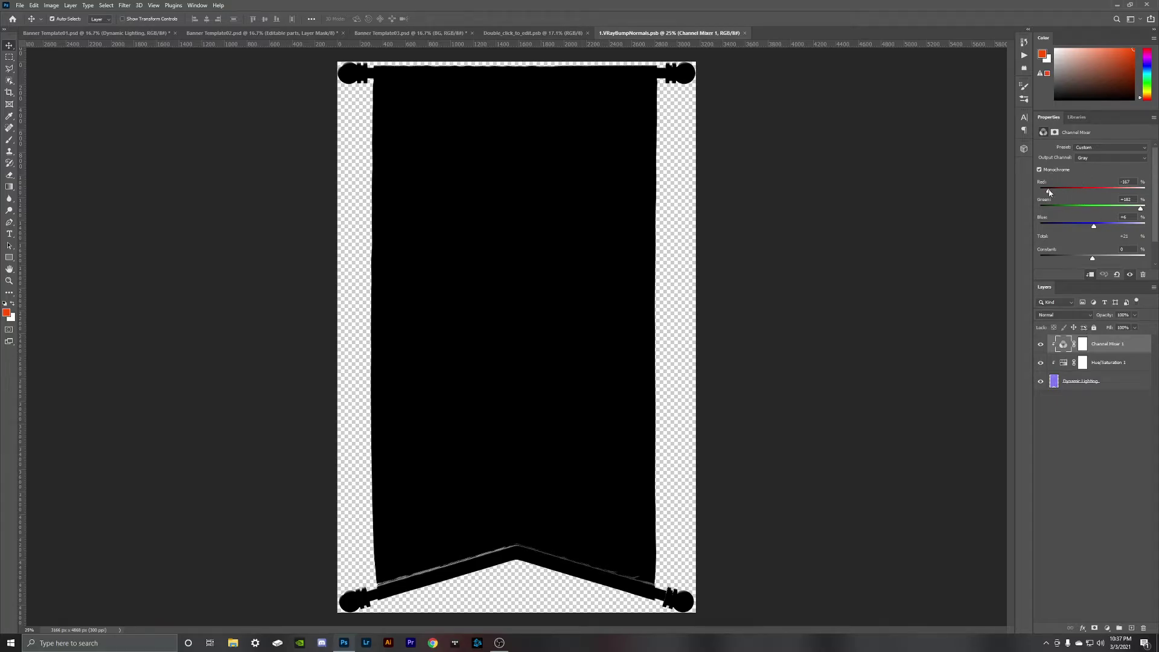
left_click_drag(1052, 192, 1073, 191)
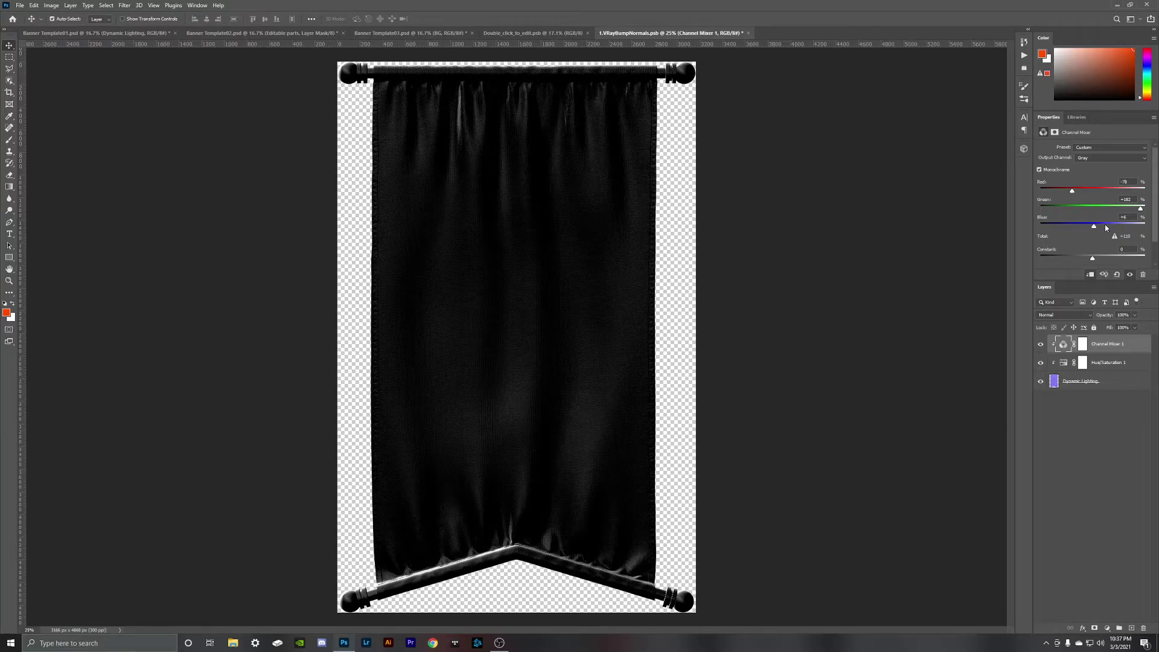
Step: Raise the hue slightly in Hue/Saturation 1, and save and close the lighting smart object
left_click(1067, 364)
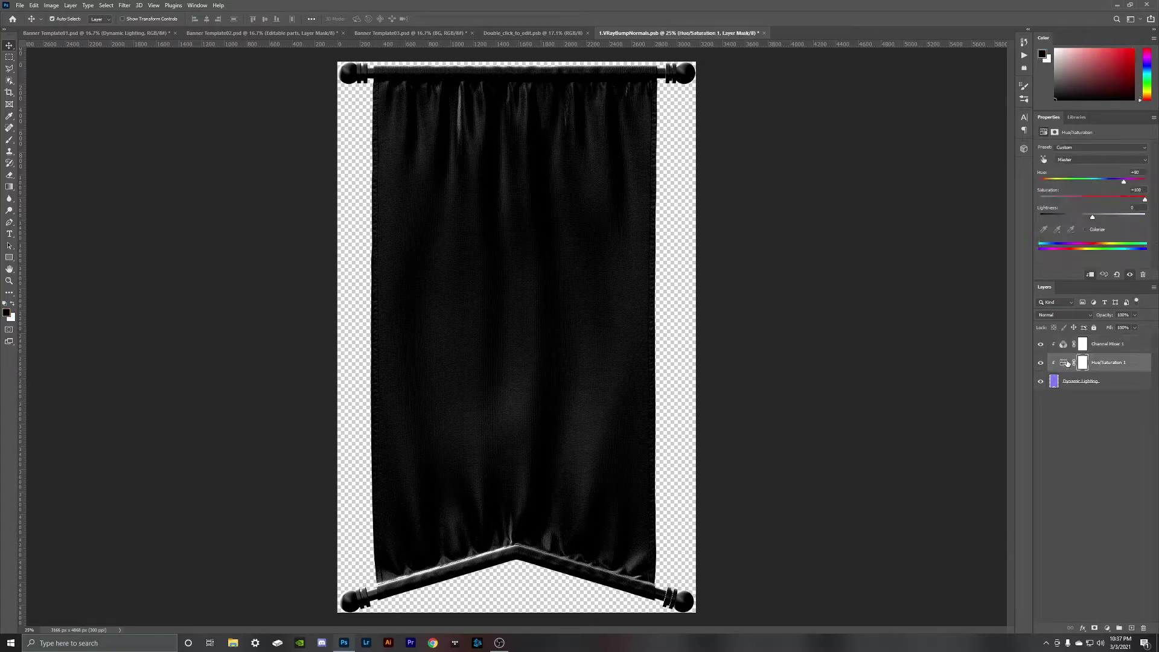
left_click_drag(1122, 182, 1128, 182)
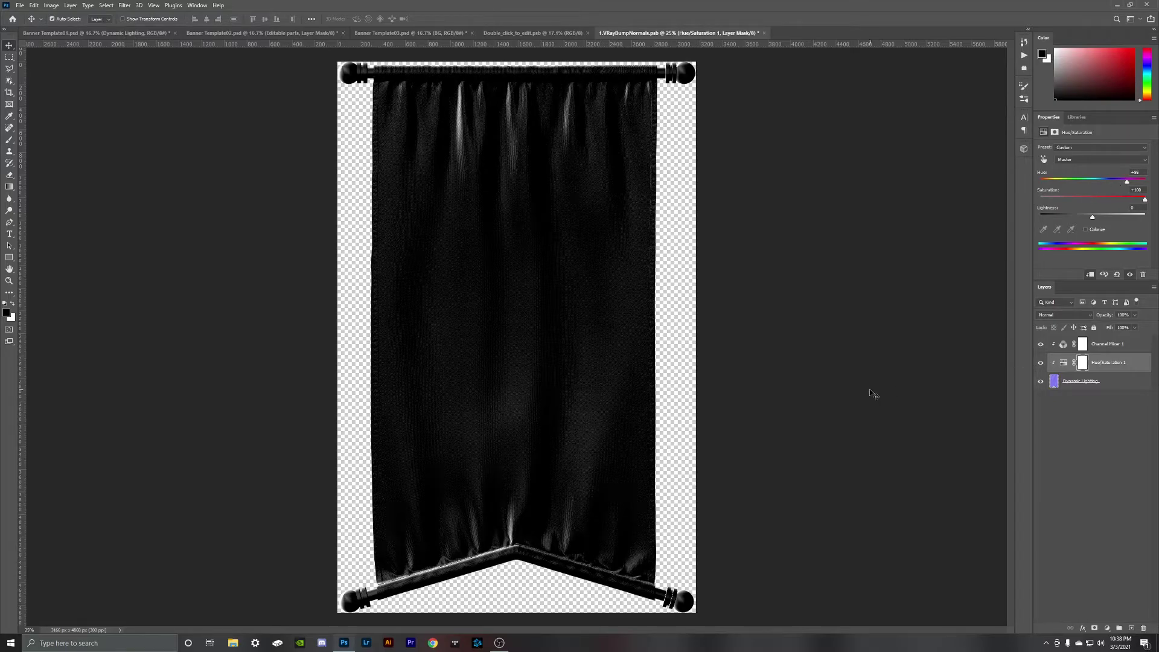
key("ctrl+s")
key("ctrl+w")
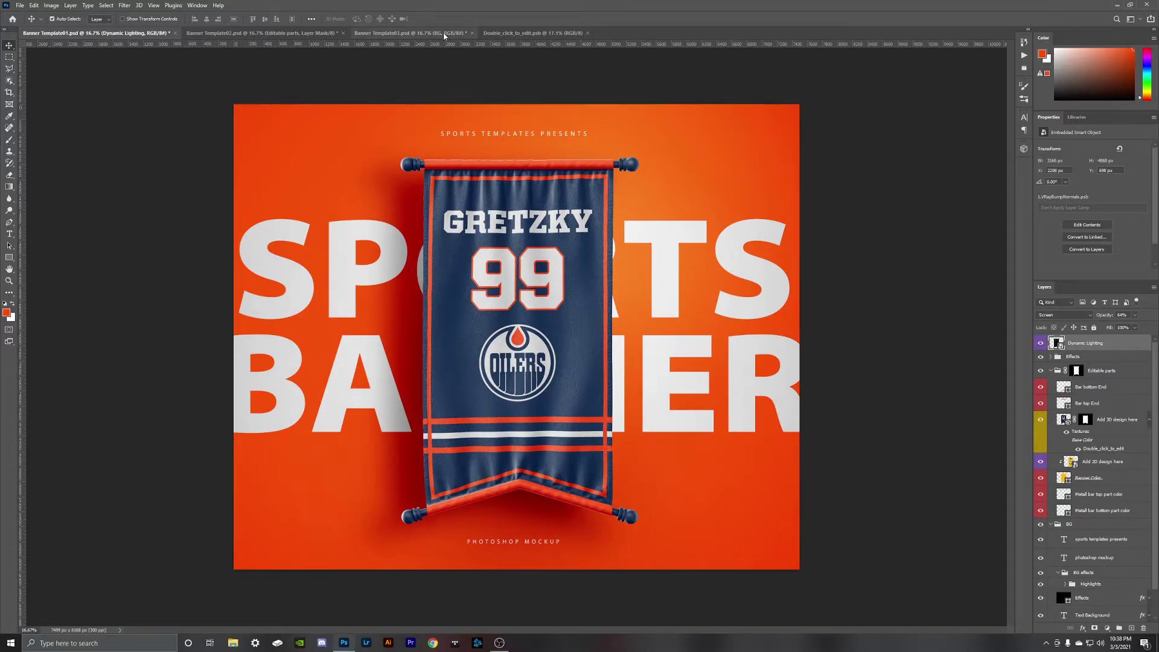
Step: Switch to Banner Template03.psd and open the texture of its 3D banner design for editing
left_click(417, 33)
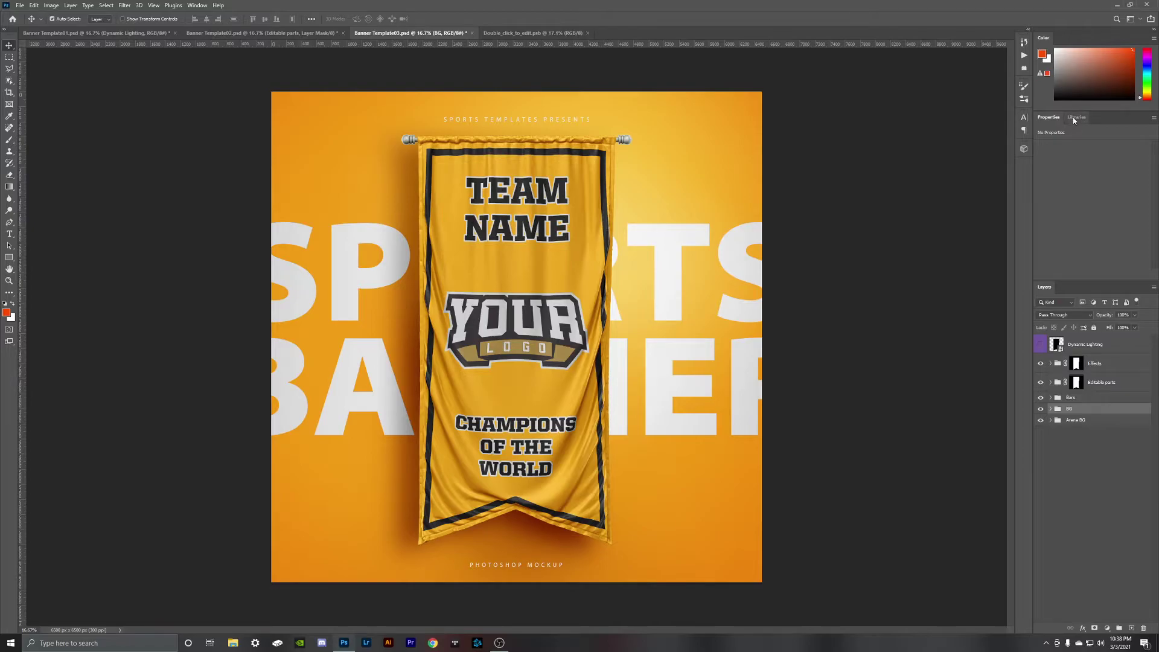
left_click(1051, 383)
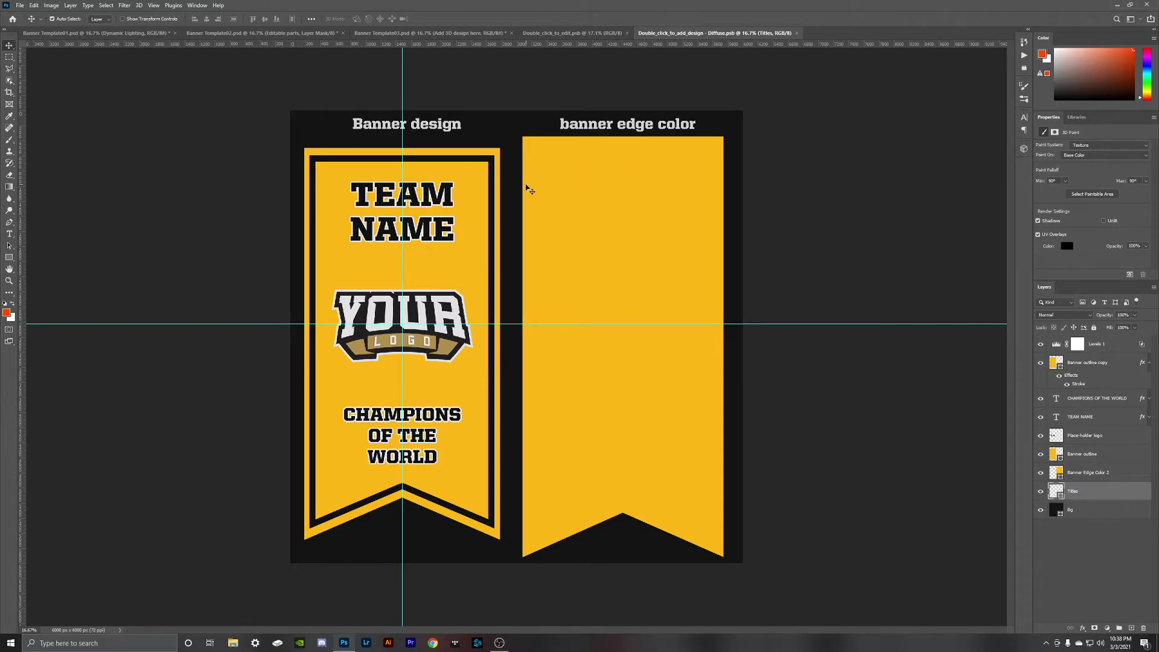
Step: Place the Bama logo graphic from the library onto the banner design
left_click(1076, 117)
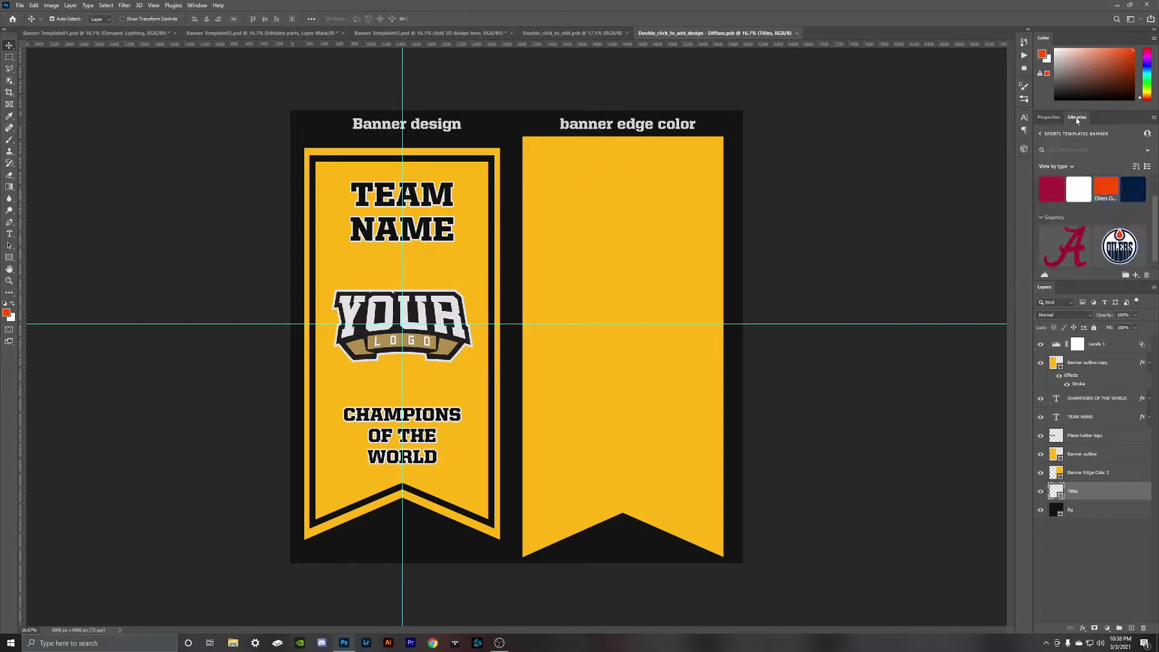
left_click_drag(1048, 249, 476, 255)
key("Return")
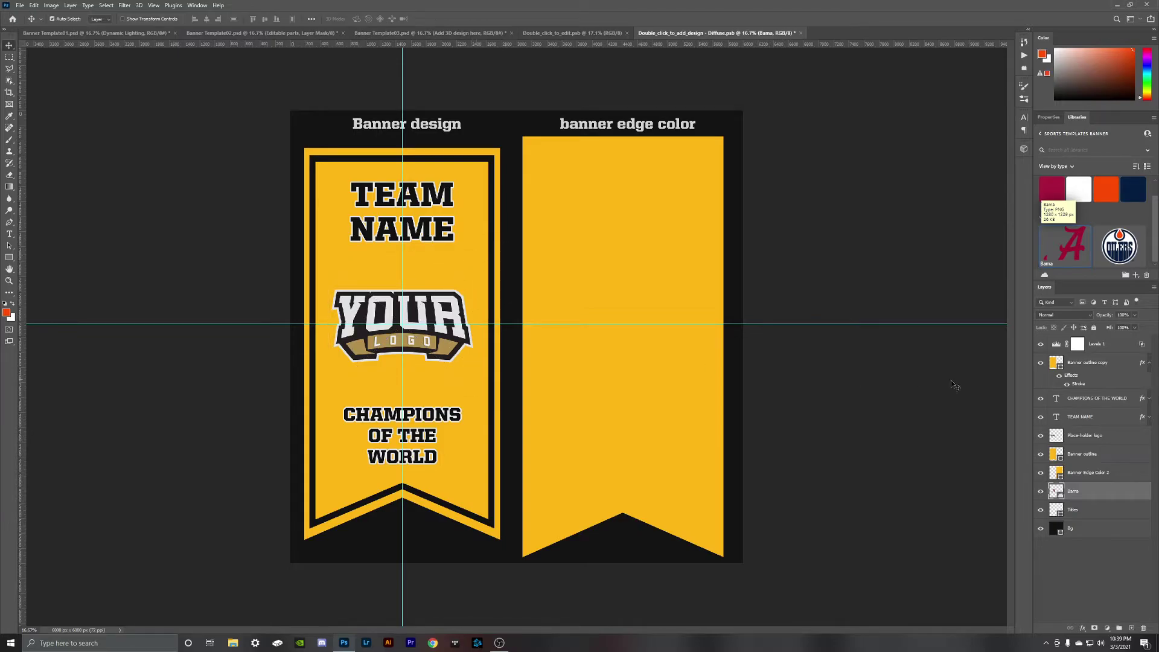
Step: Hide the placeholder logo and move the Bama layer directly above it
left_click(1041, 435)
left_click_drag(1079, 504, 1085, 426)
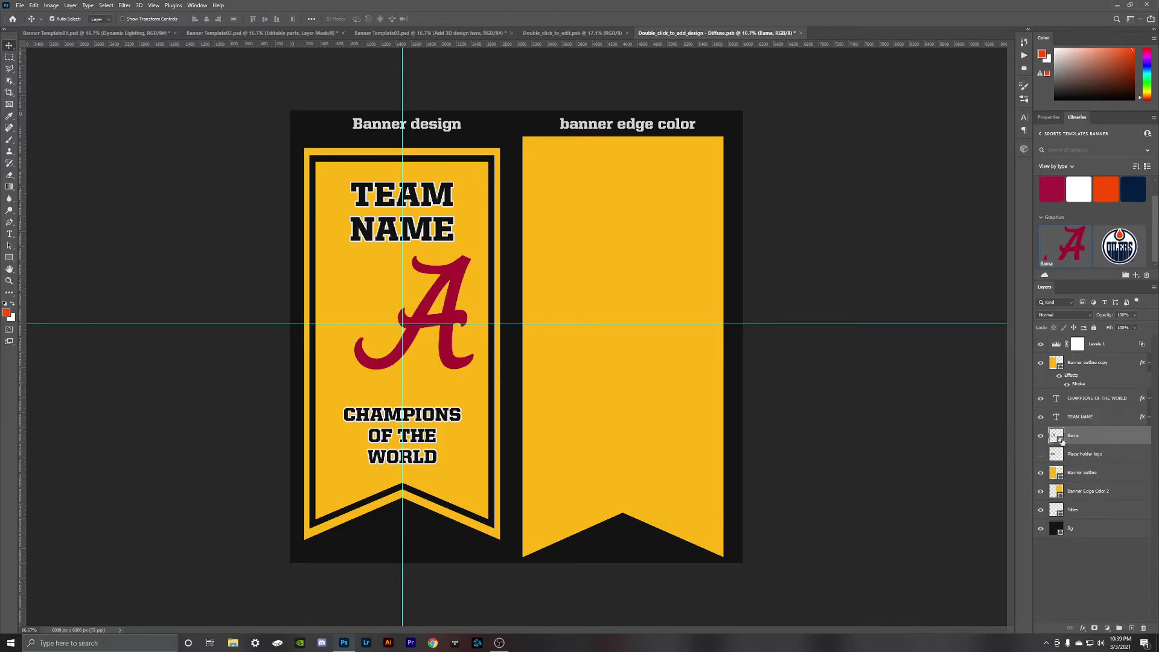
left_click(434, 309)
key("shift+0")
key("shift+0")
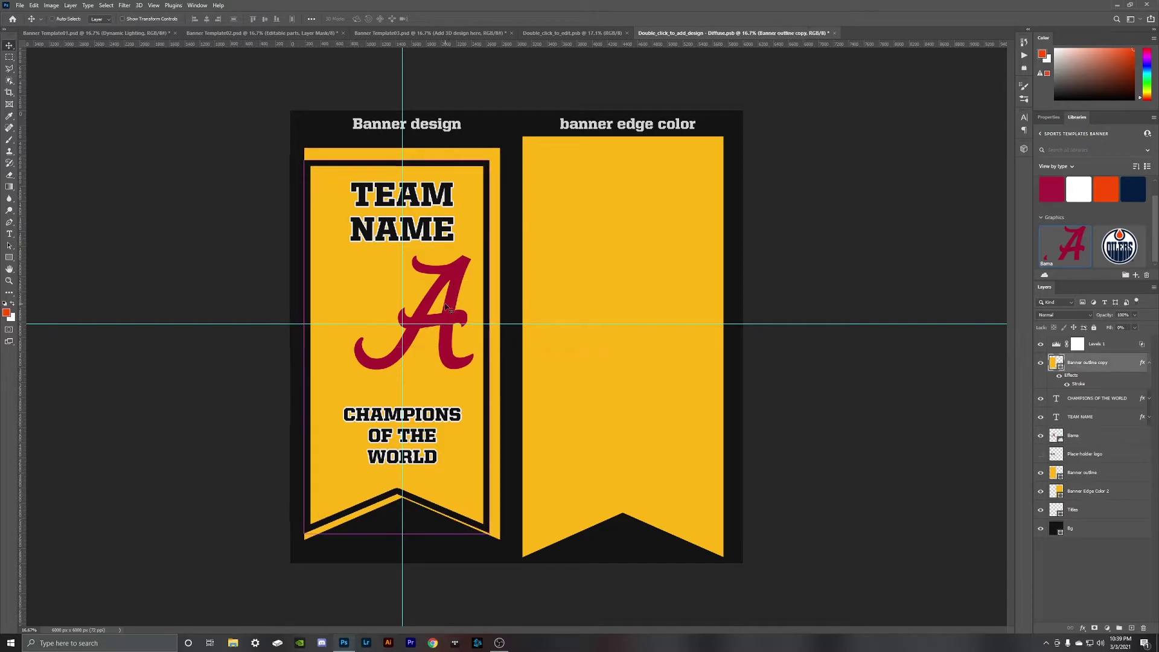
key("ctrl+s")
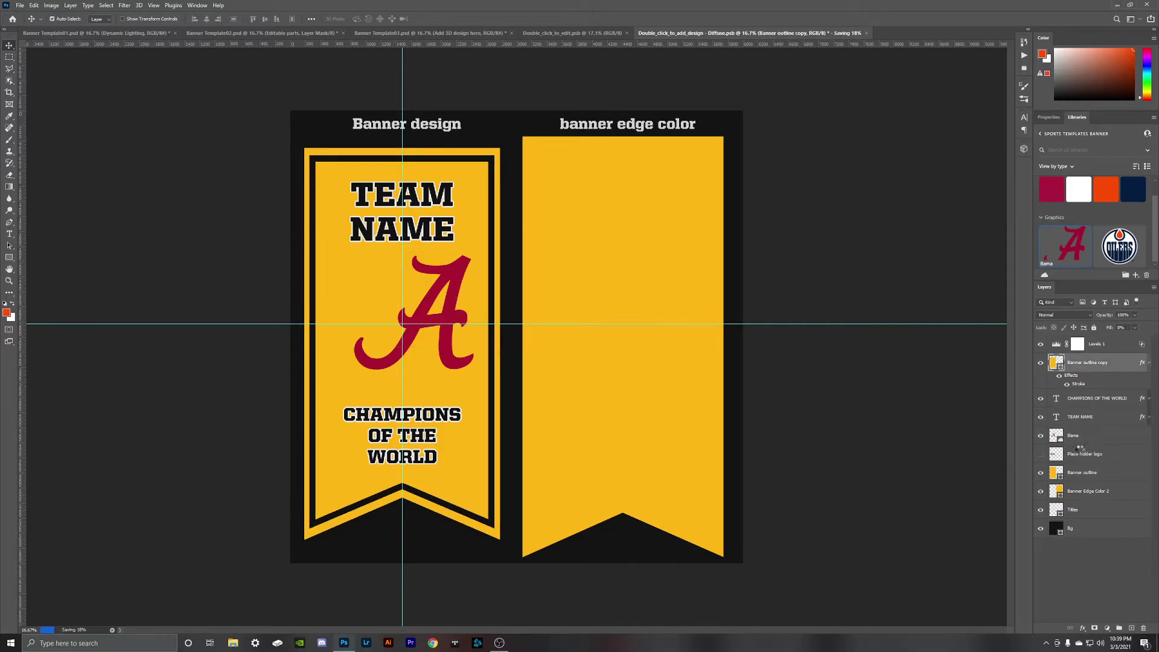
Step: Center the Bama logo on the banner design where the two guides cross
left_click(1078, 441)
key("ctrl+t")
left_click_drag(437, 308, 434, 314)
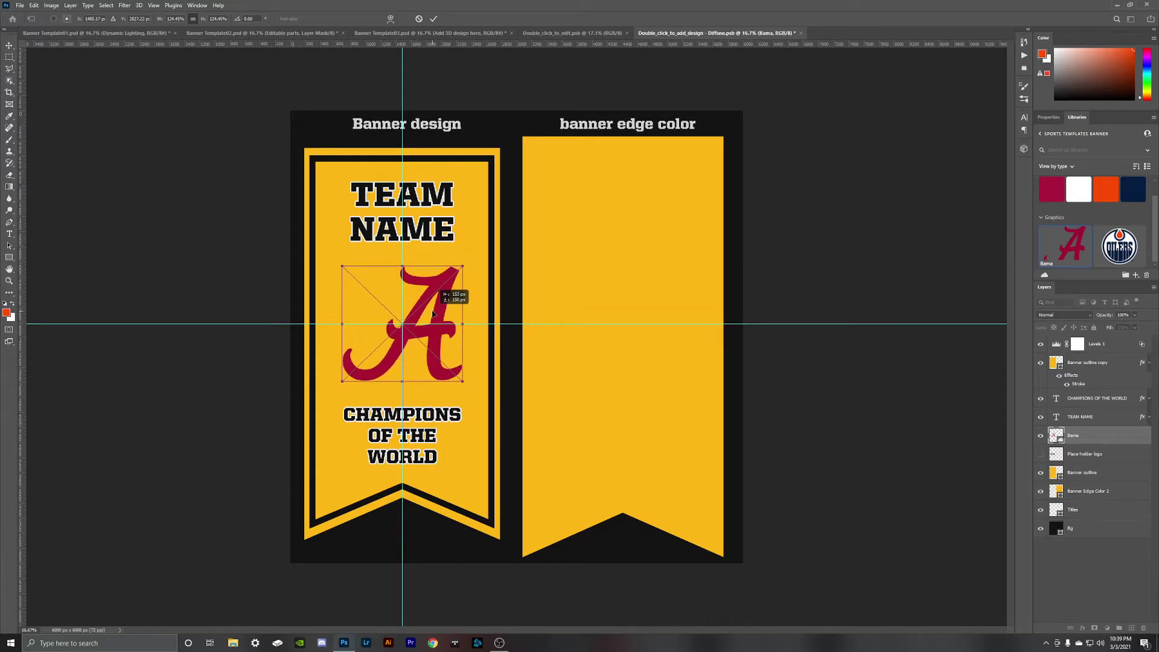
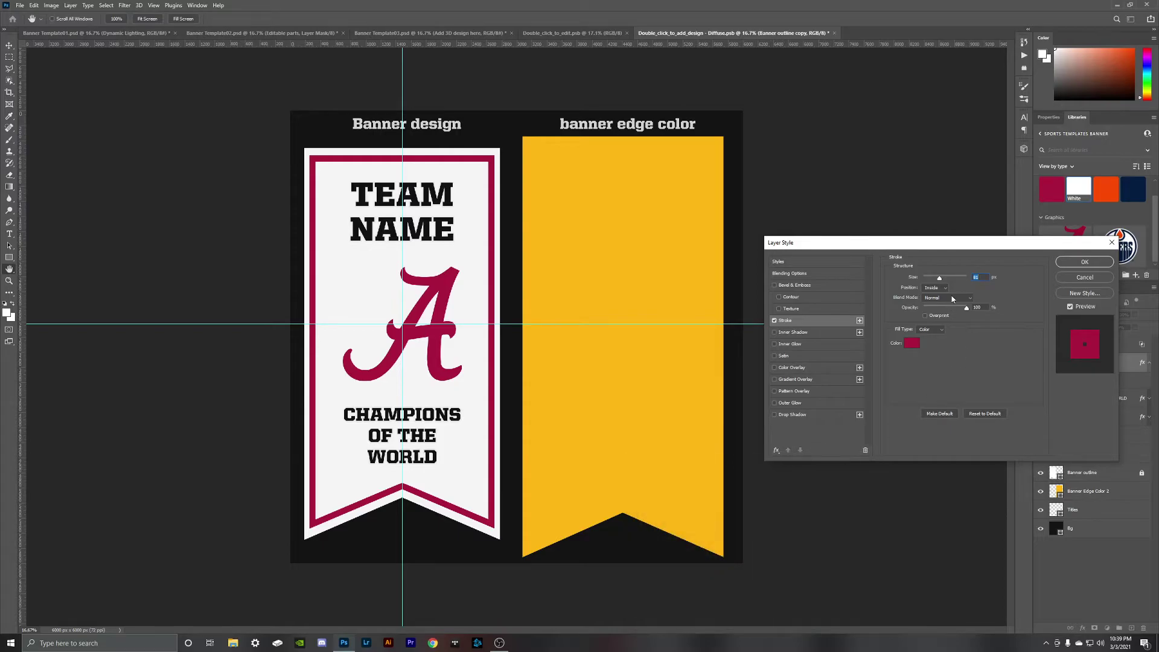
Step: Set the stroke size of the Banner outline copy layer to 25 px and lock the layer
type("25")
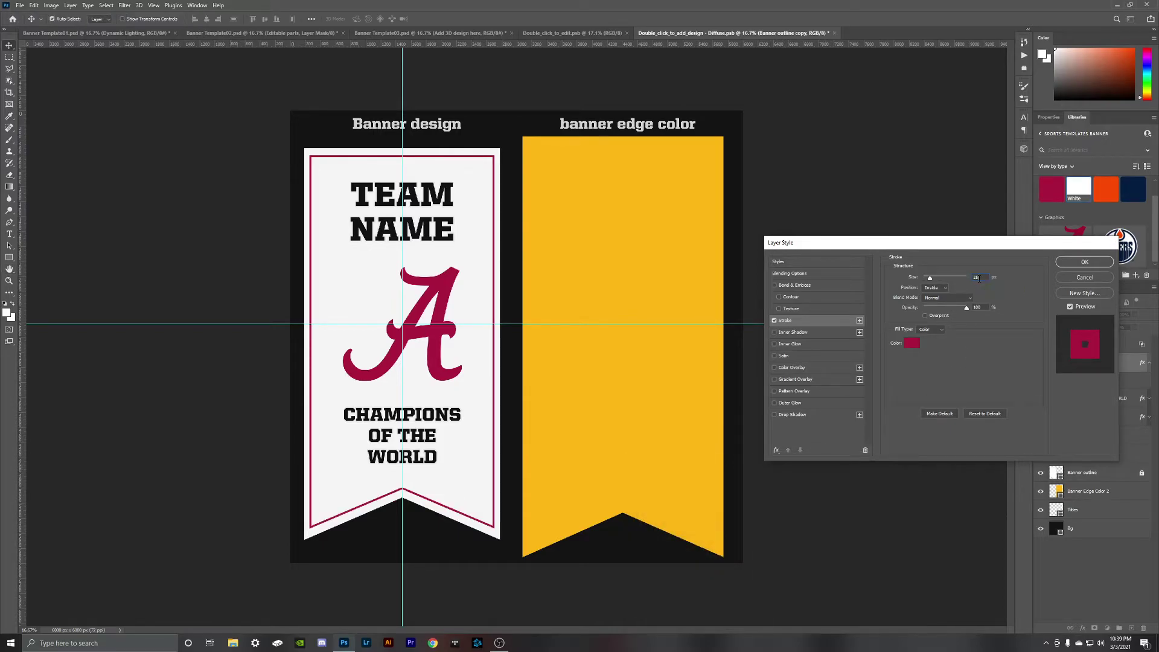
key("Return")
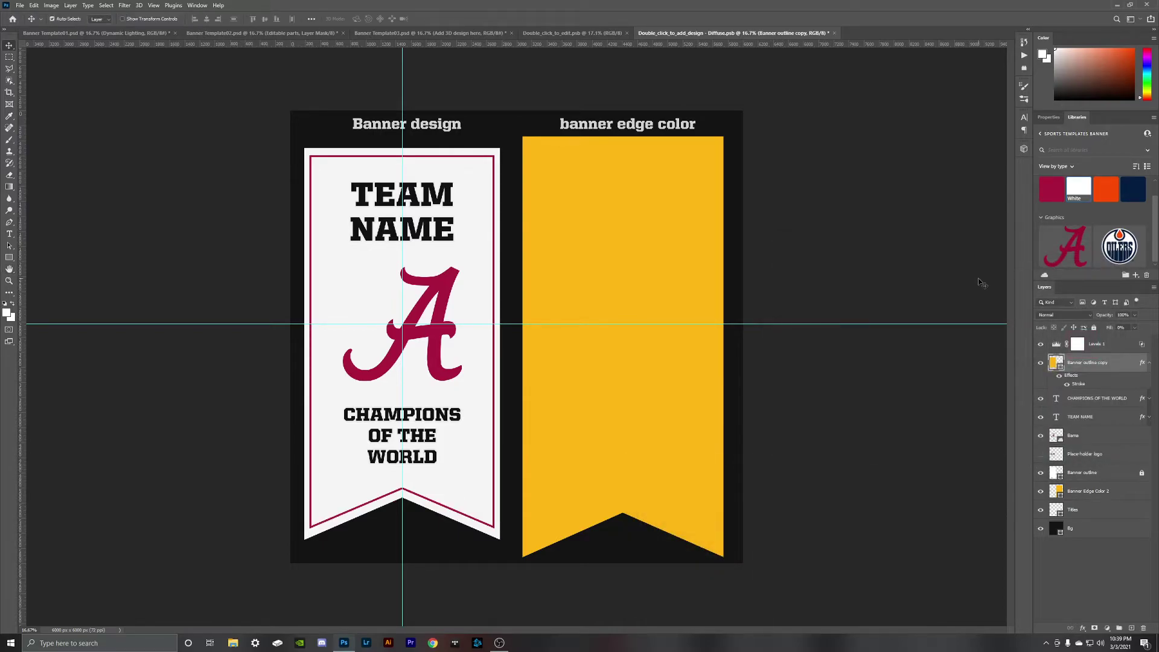
left_click(1094, 327)
Step: Replace the TEAM NAME text with ALABAMA on the first line and CRIMSON TIDE on the second
left_click(1057, 420)
double_click(1056, 417)
type("A")
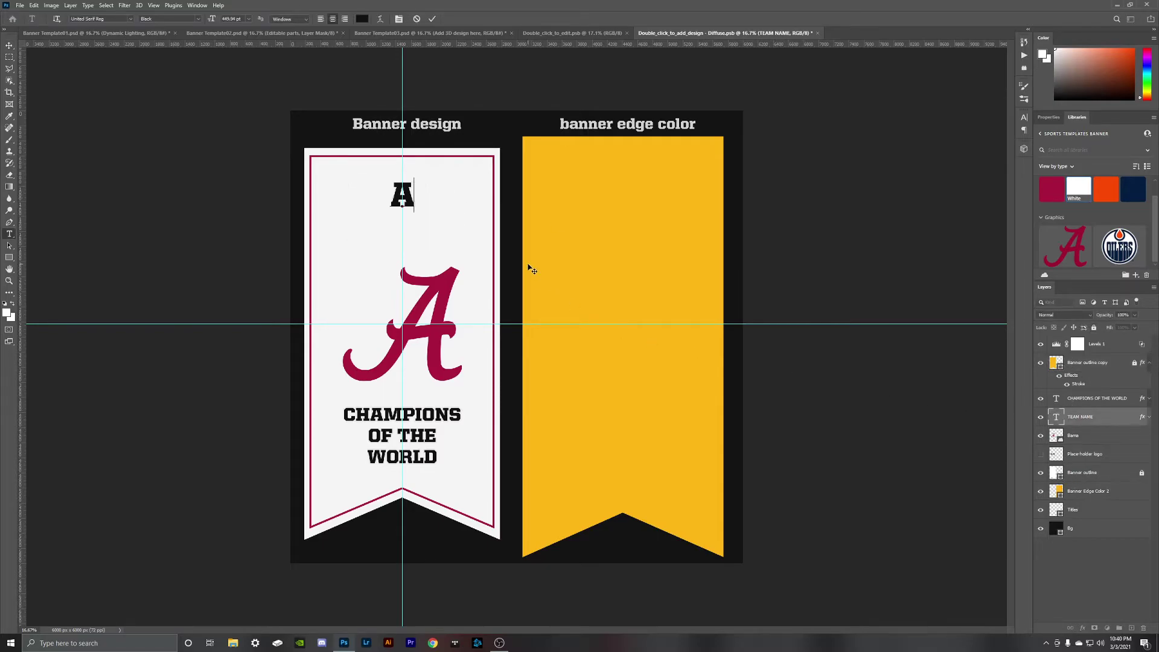
type("LABAMA")
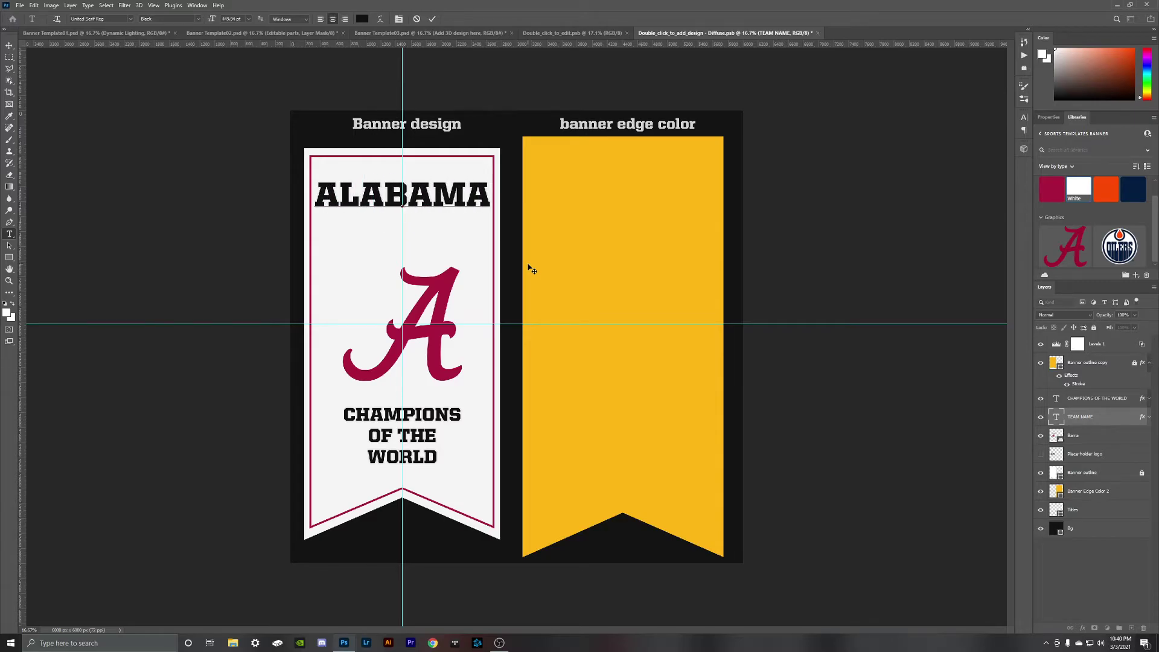
key("Return")
type("CRIMSON TIDE")
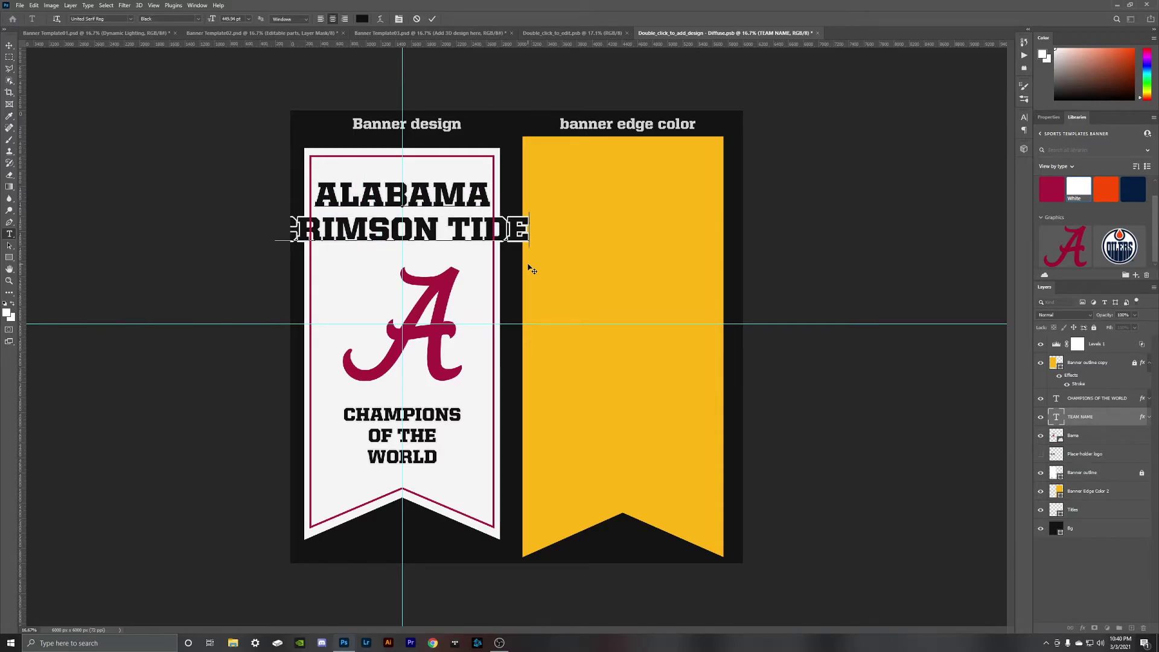
Step: Reduce the font size of the whole ALABAMA CRIMSON TIDE text to 275 pt so it fits inside the border
key("ctrl+a")
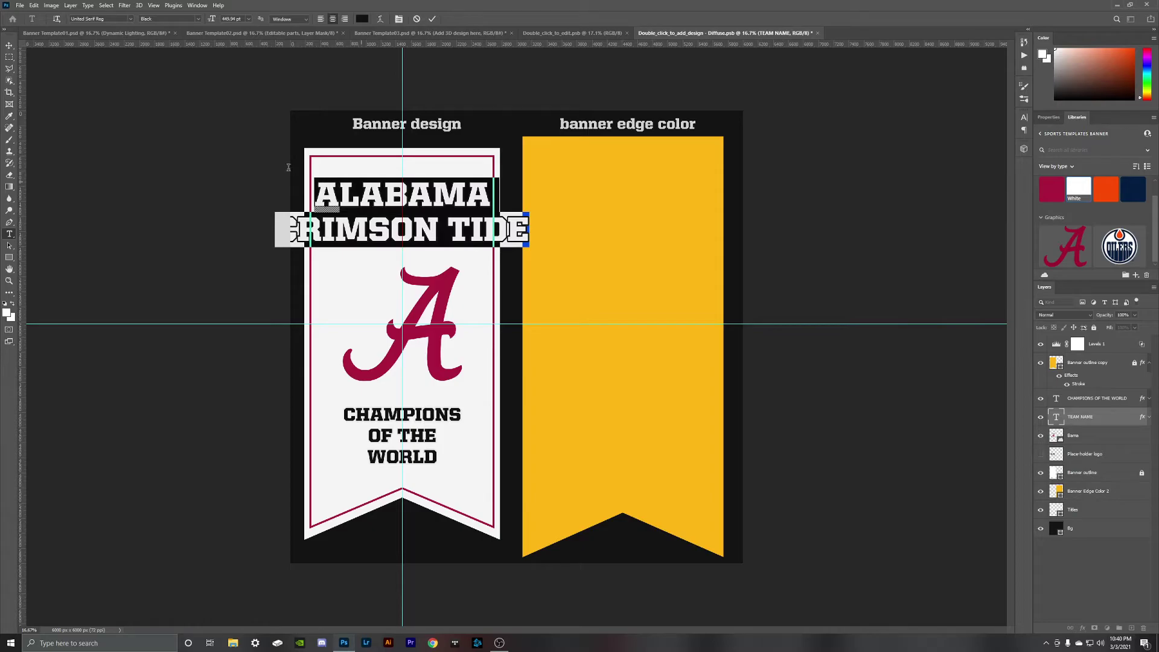
left_click(232, 19)
type("350")
key("Return")
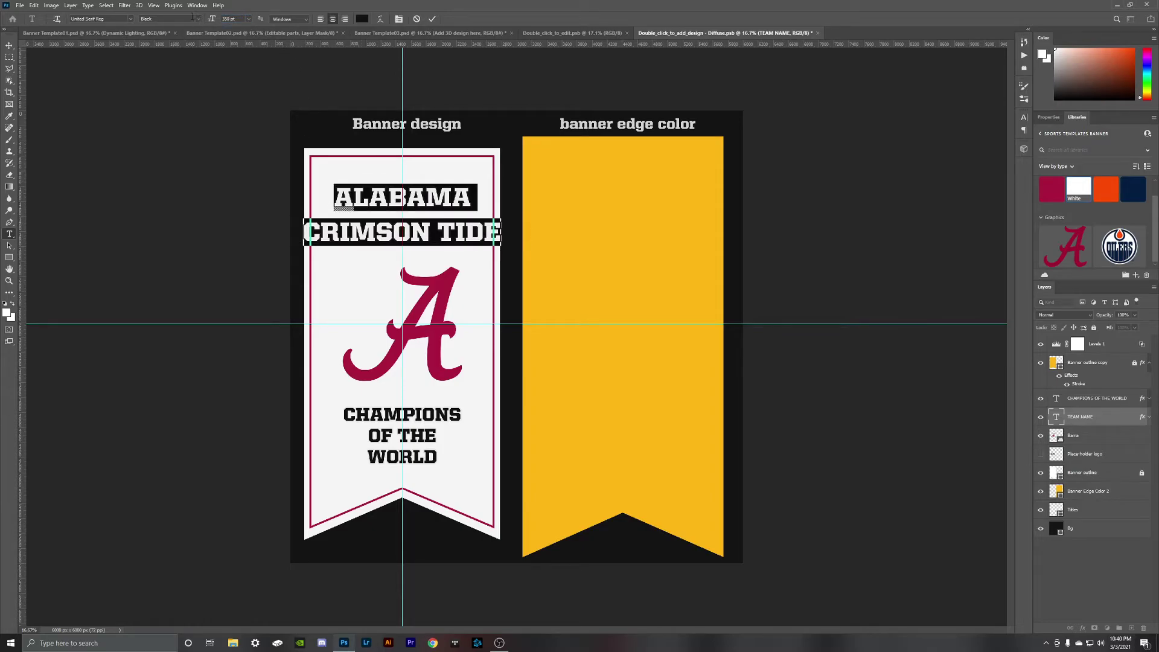
type("275")
key("Return")
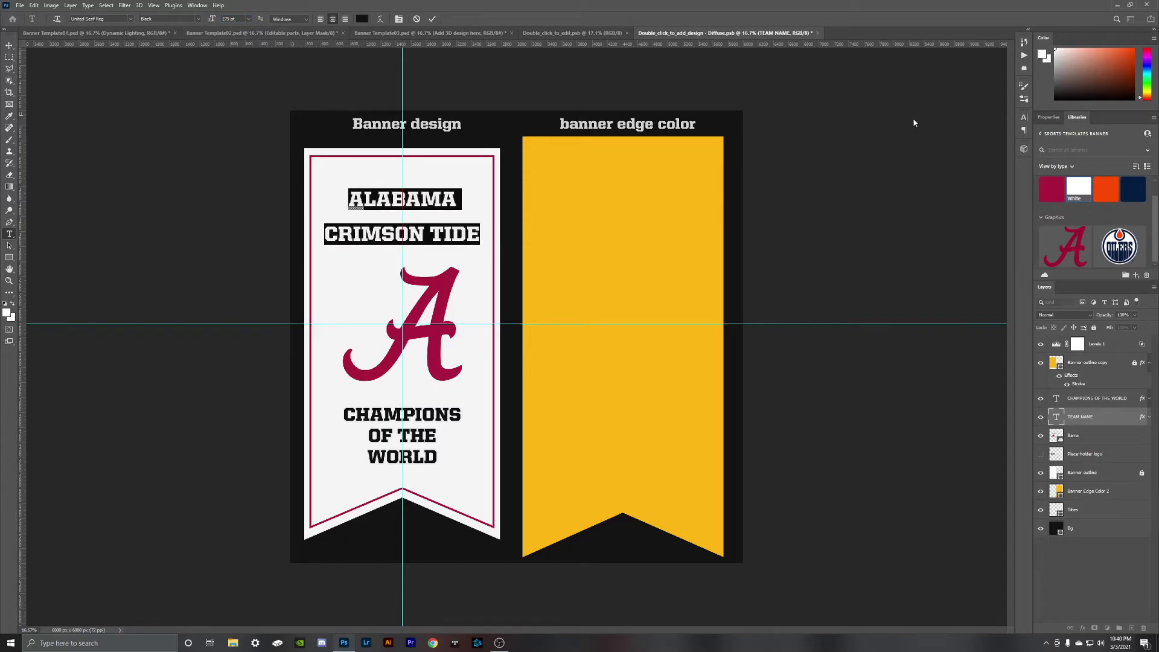
Step: Set the leading of the selected ALABAMA CRIMSON TIDE text to 275 pt
left_click(401, 20)
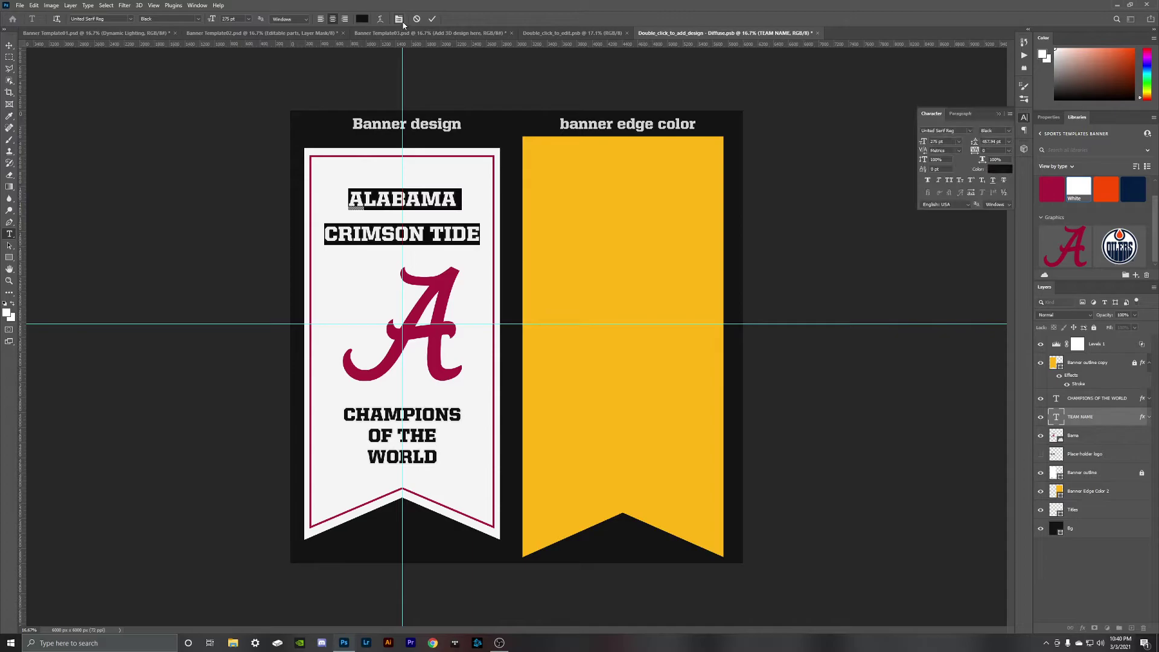
left_click(1002, 141)
type("275")
key("Return")
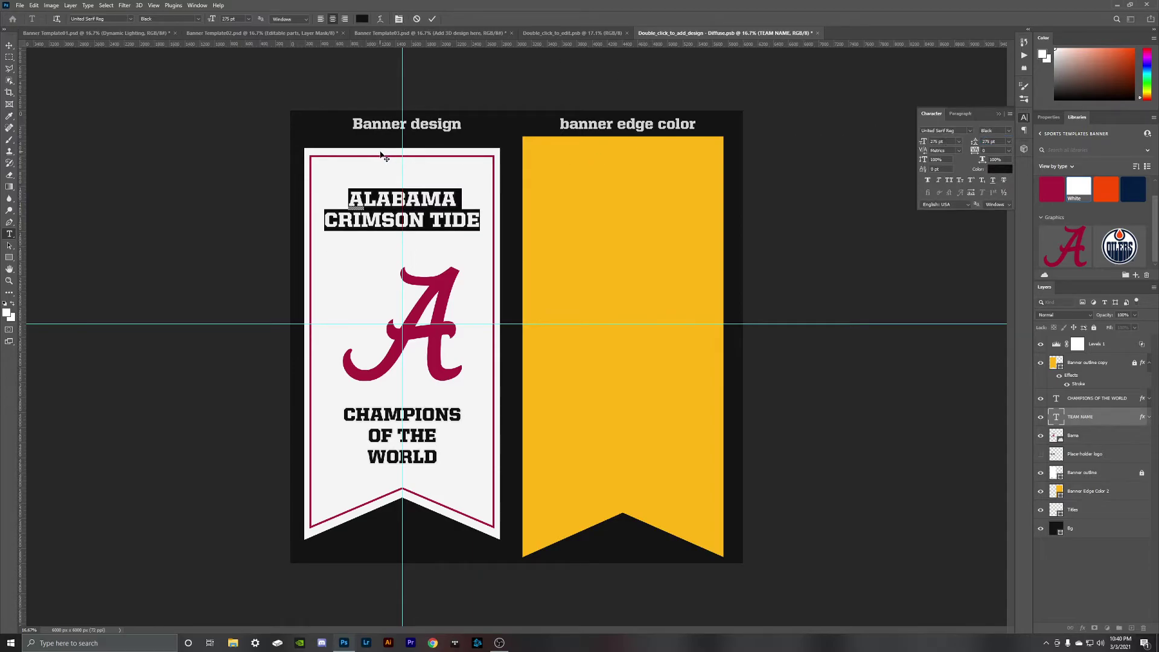
Step: Set both the font size and the leading of the ALABAMA CRIMSON TIDE text to 300 pt and commit the edit
left_click(936, 142)
type("300")
key("Return")
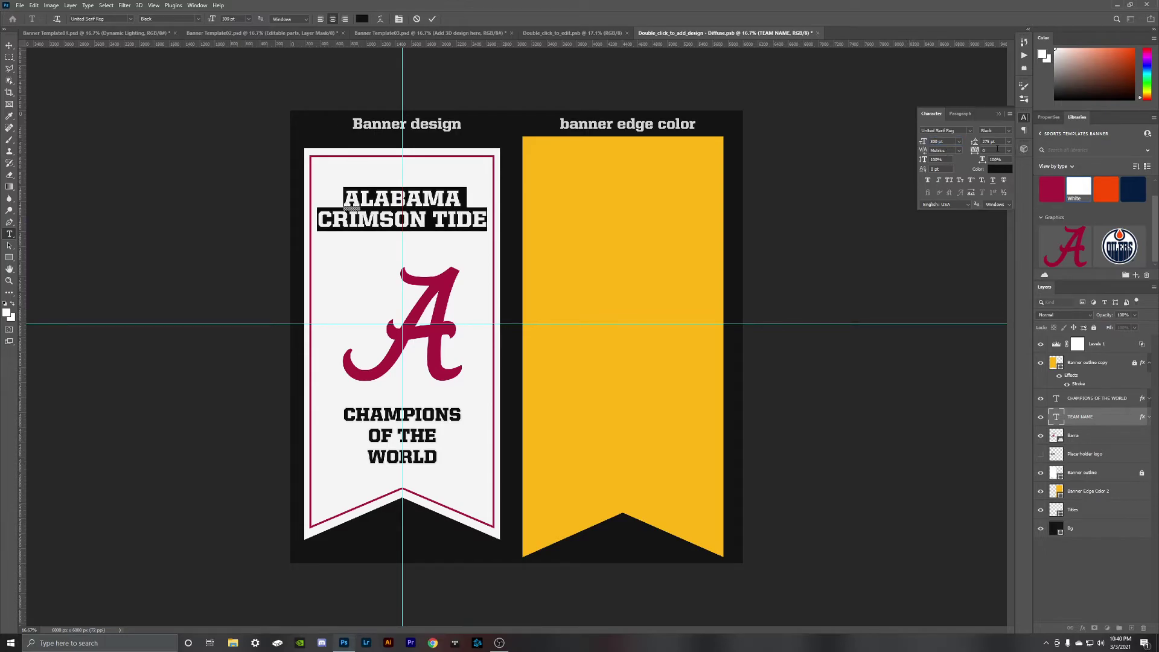
type("300")
key("Return")
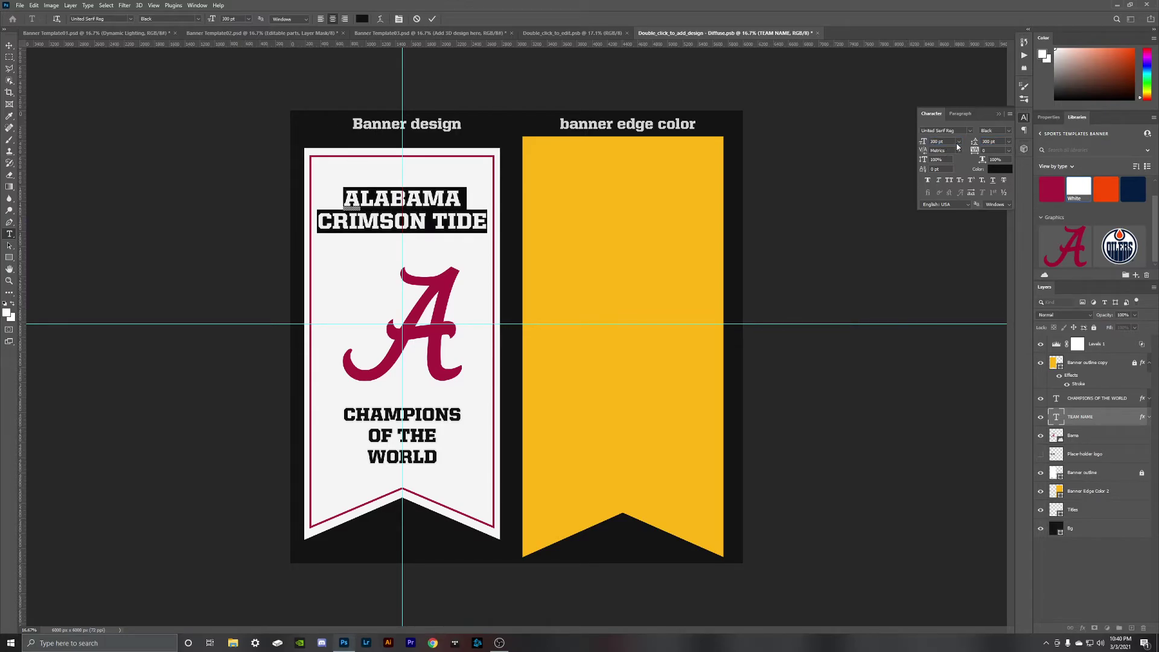
left_click(432, 19)
Step: Recolor the ALABAMA CRIMSON TIDE text with the saved Bama crimson swatch
key("v")
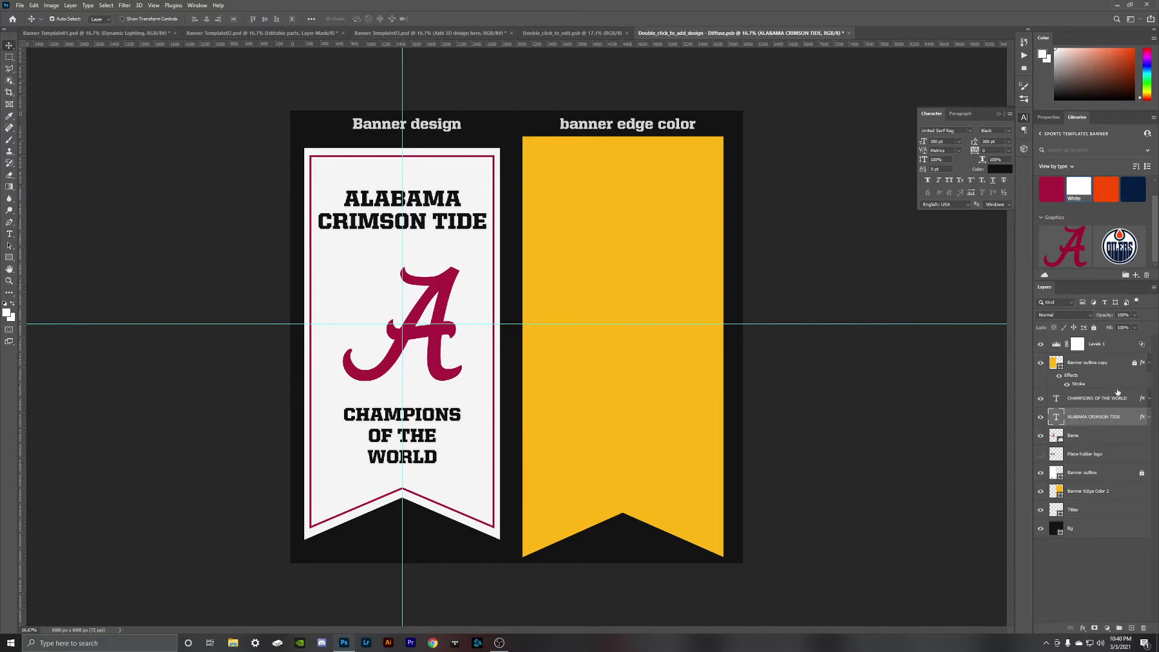
left_click(1149, 417)
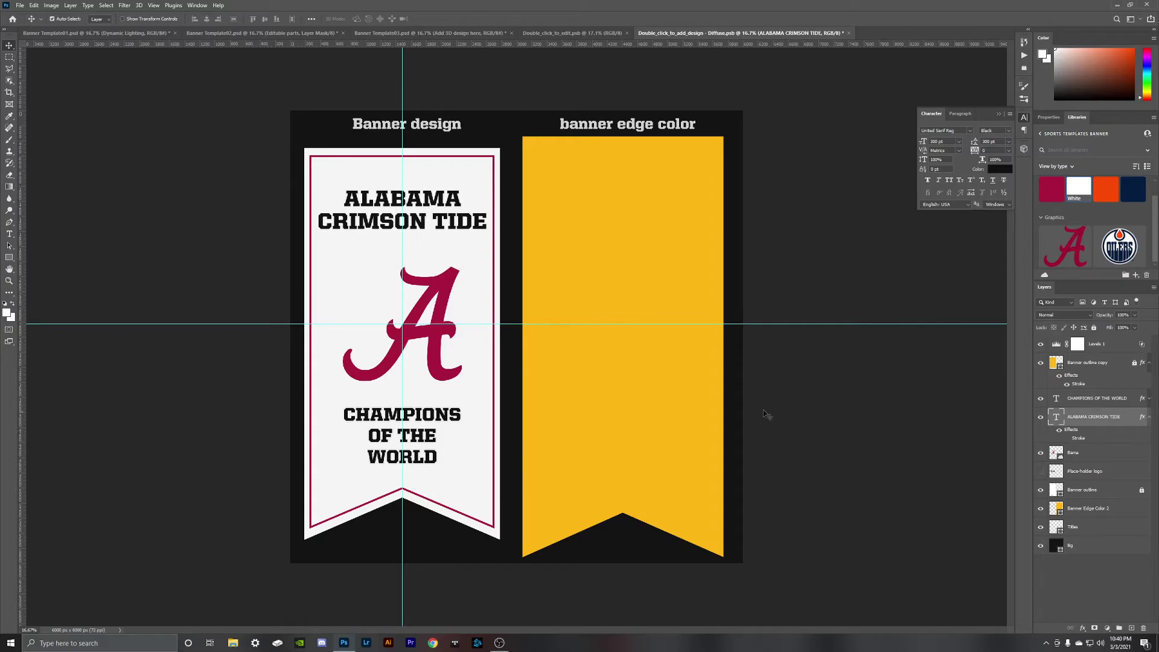
left_click(1050, 189)
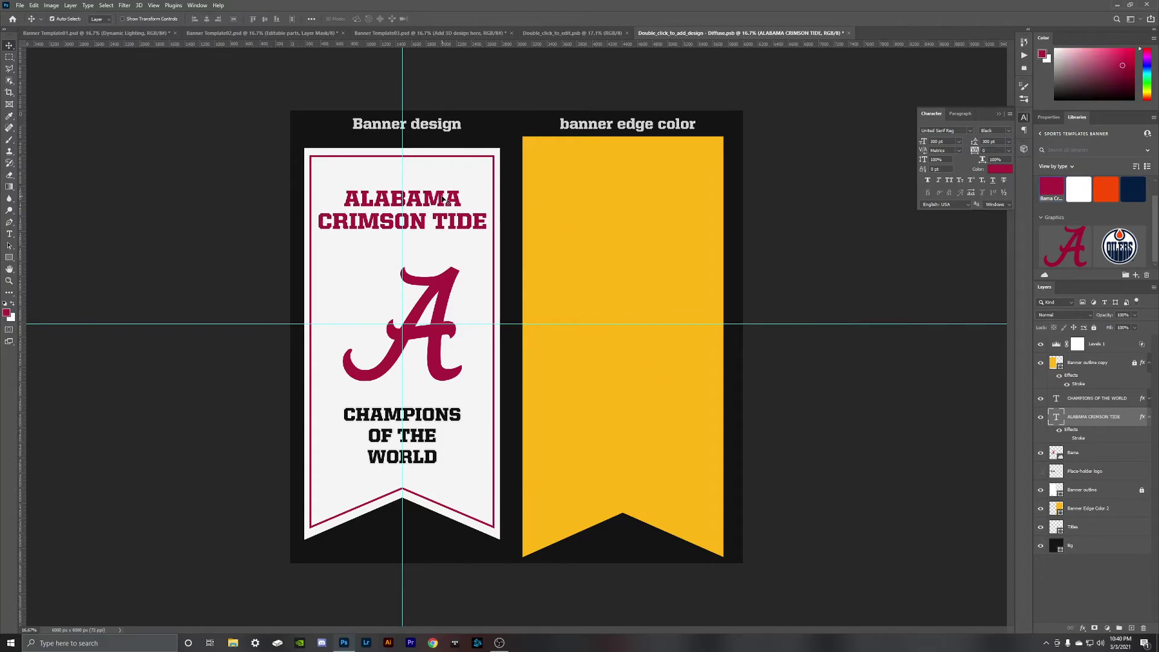
Step: Replace the CHAMPIONS OF THE WORLD text with 2021, COLLEGE FOOTBALL, PLAYOFF and CHAMPIONS on four separate lines
left_click(444, 424)
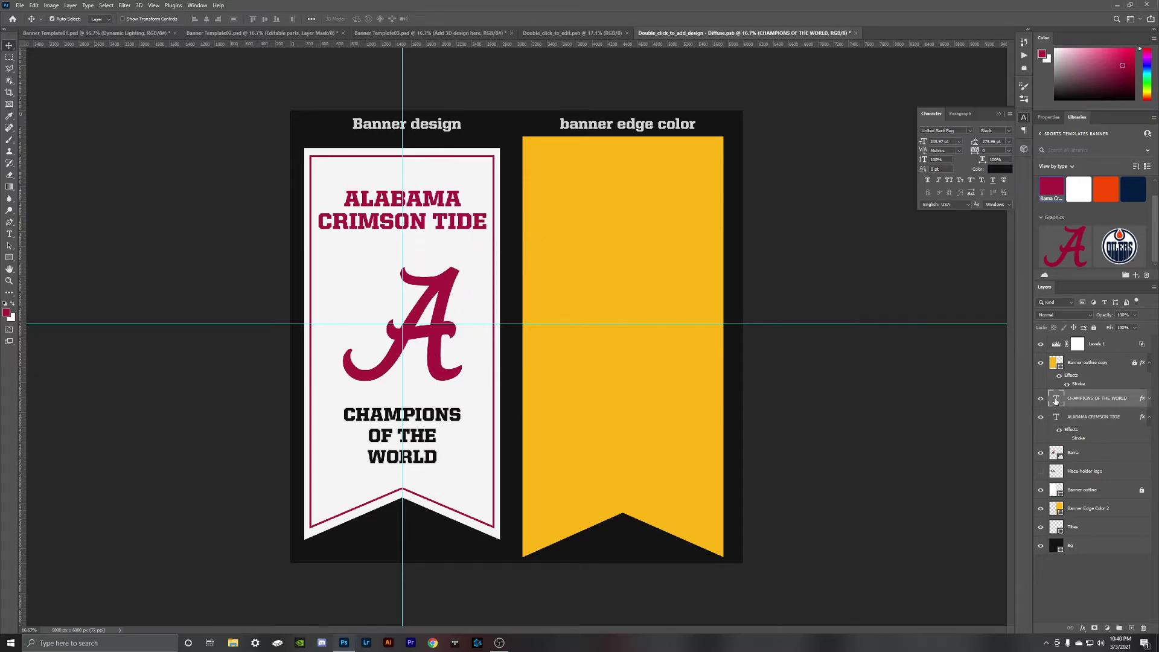
double_click(1056, 399)
type("2021")
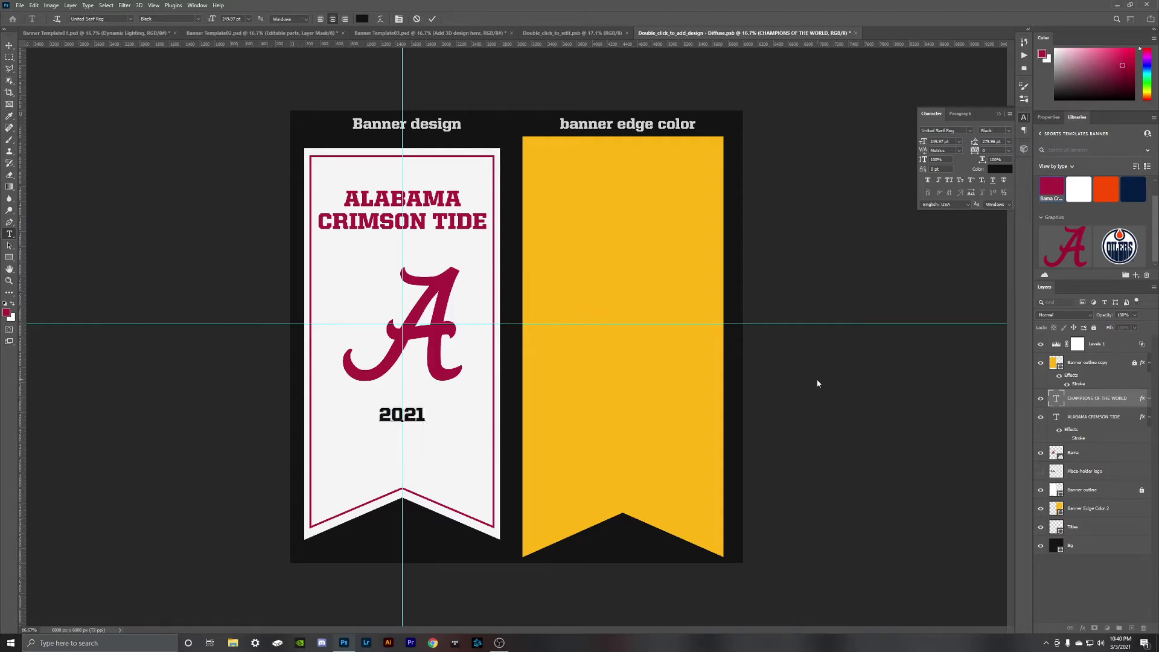
key("Return")
type("COLLEGE FOOTBALL")
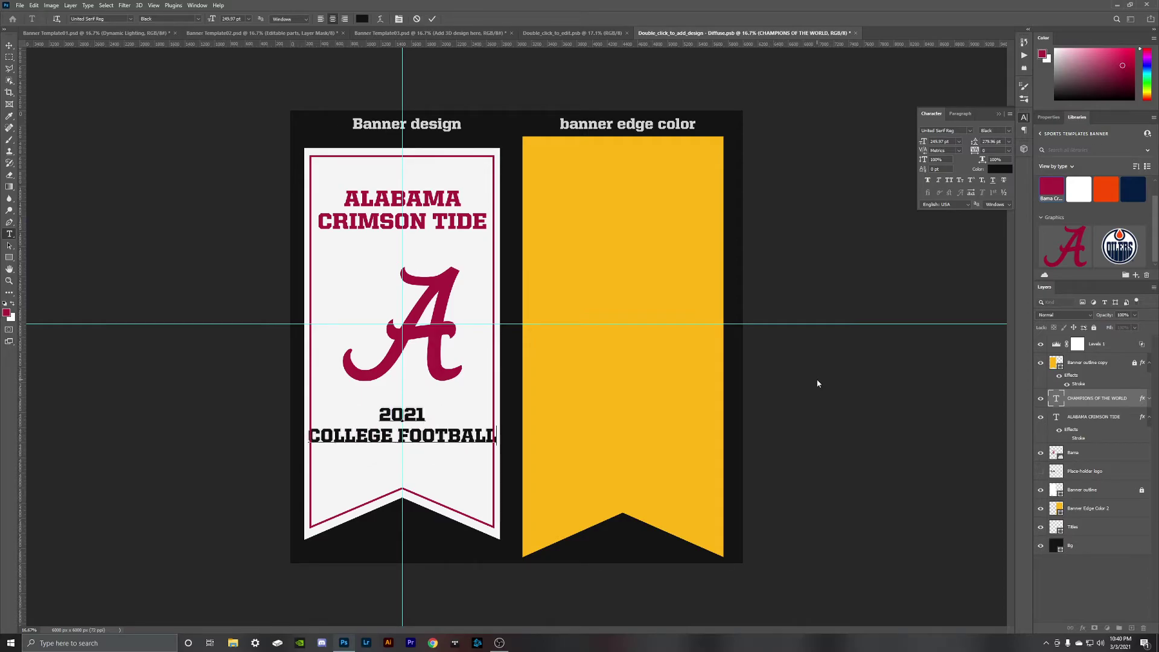
key("Return")
type("PLAYOFF")
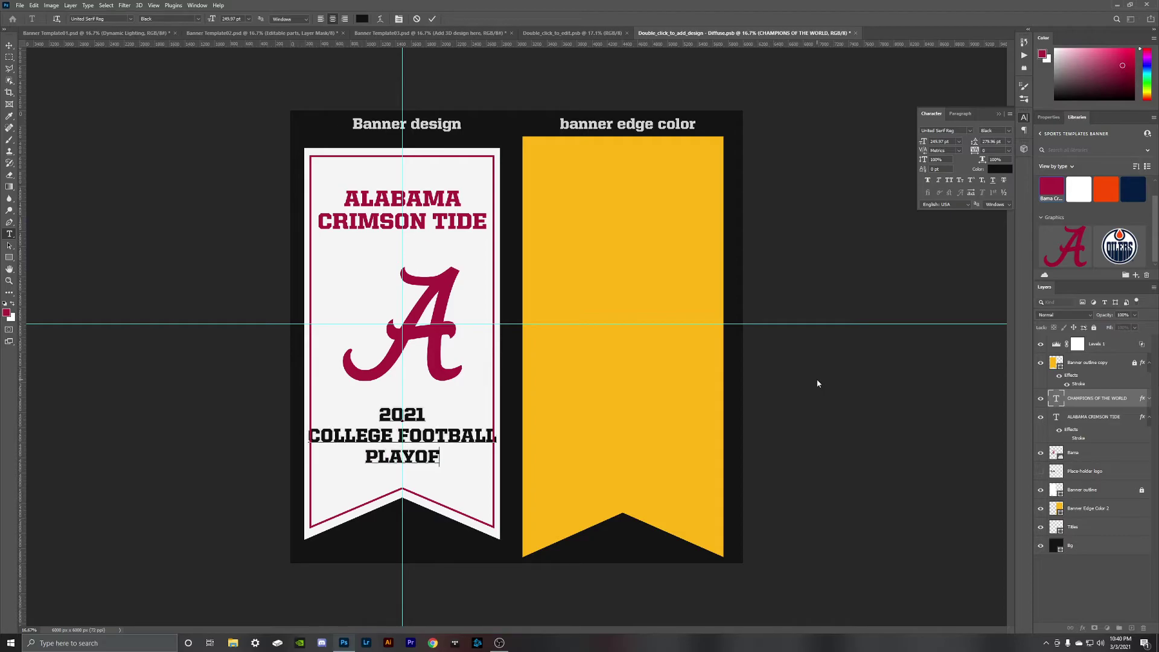
key("Return")
type("CHAMPIONS")
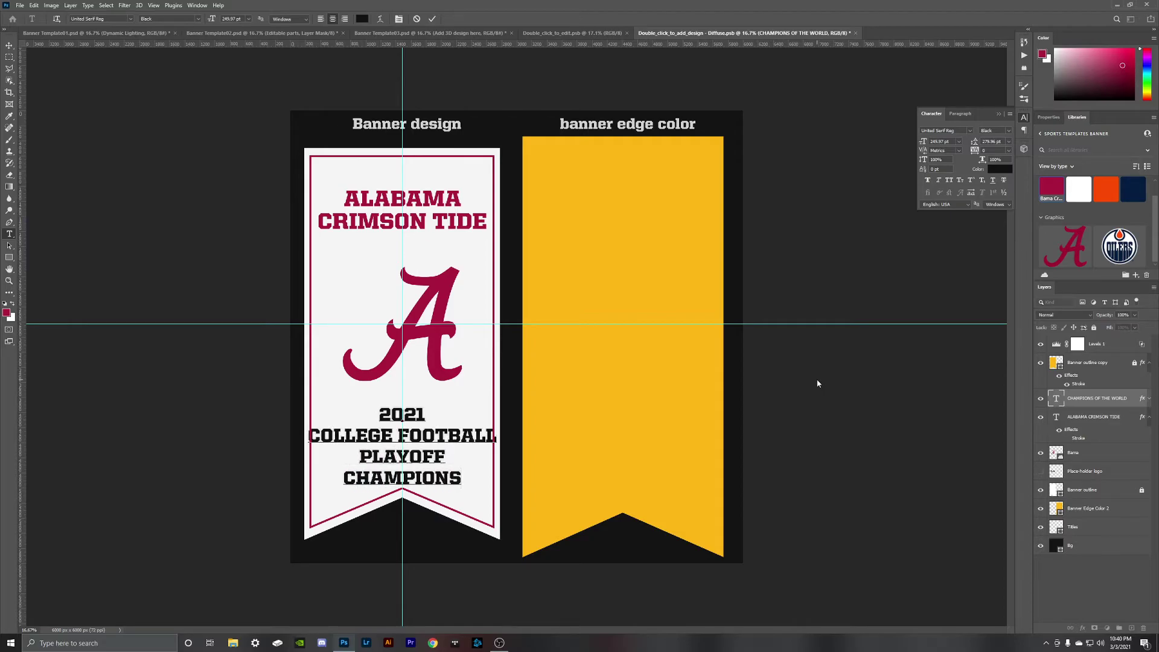
Step: Set the font size and leading of the whole four-line championship text to 225 pt so it fits inside the border
left_click_drag(464, 477, 377, 413)
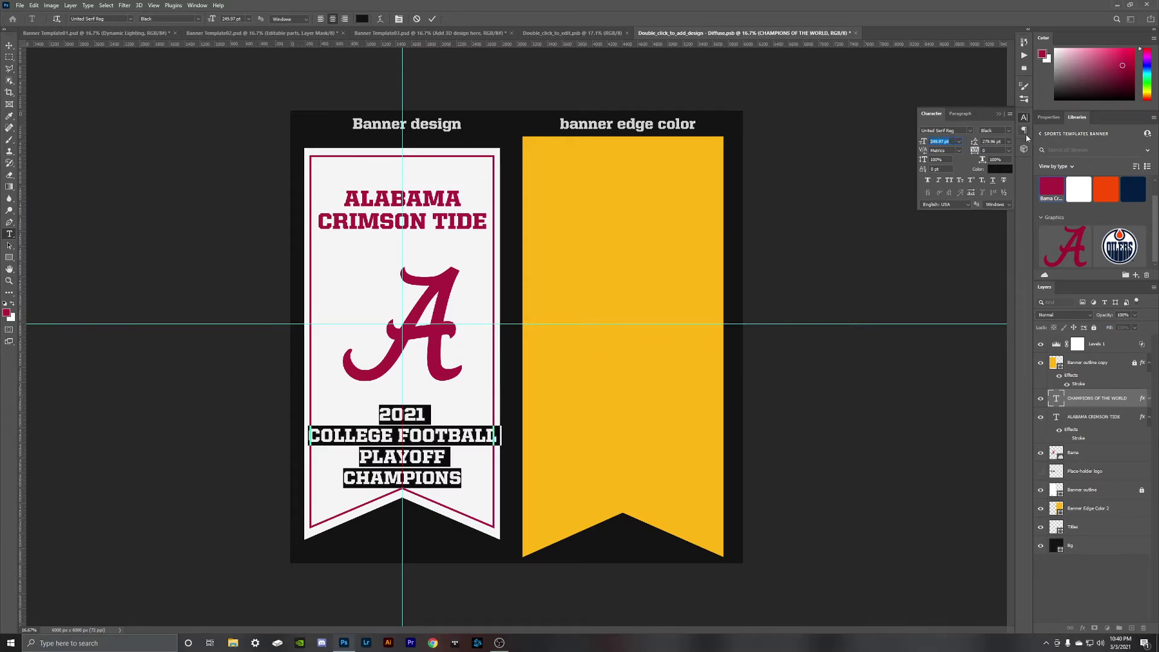
key("Escape")
key("v")
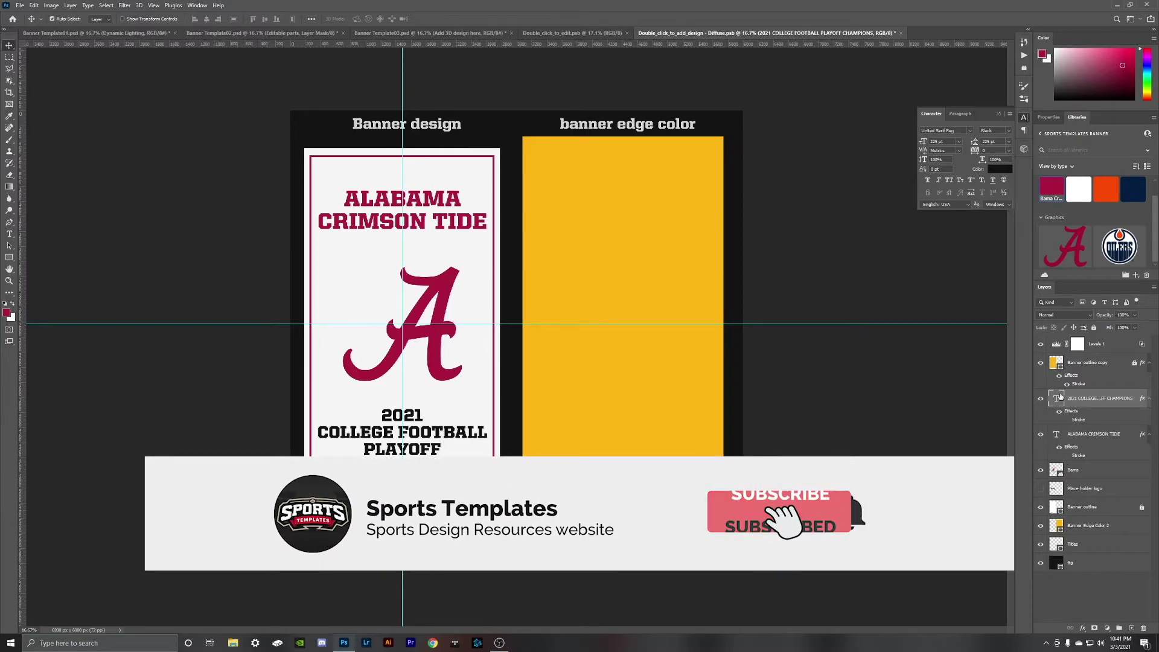
Step: Recolor the championship text with Bama crimson and move both text blocks slightly closer to the logo
left_click(1052, 189)
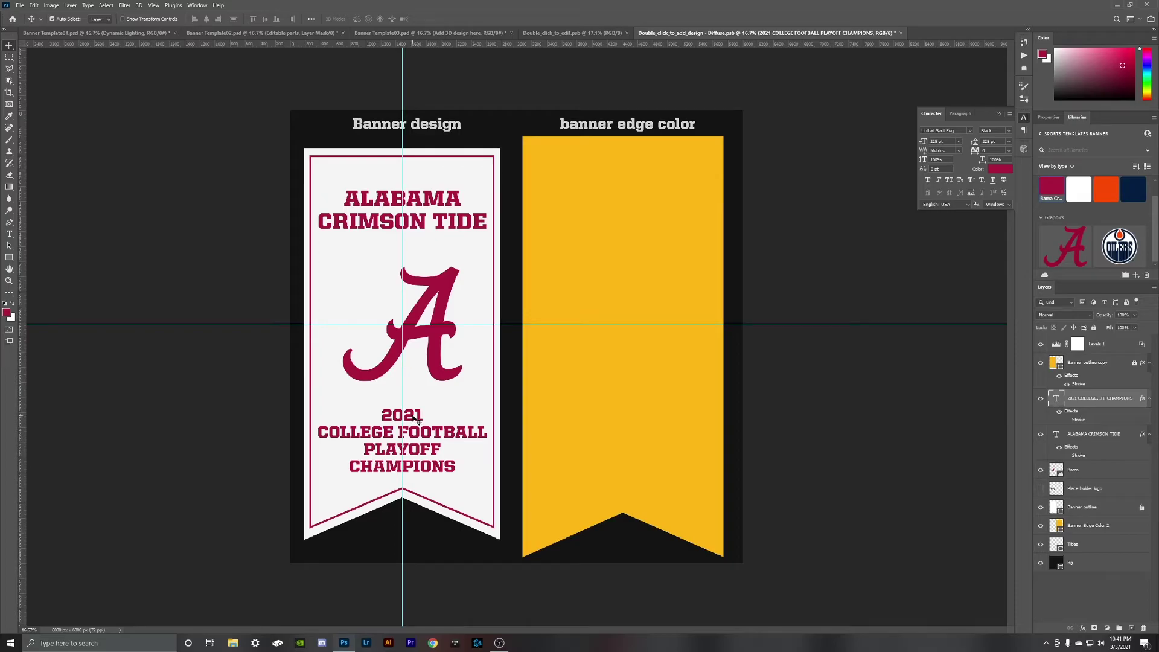
left_click_drag(414, 418, 412, 414)
left_click_drag(421, 224, 421, 240)
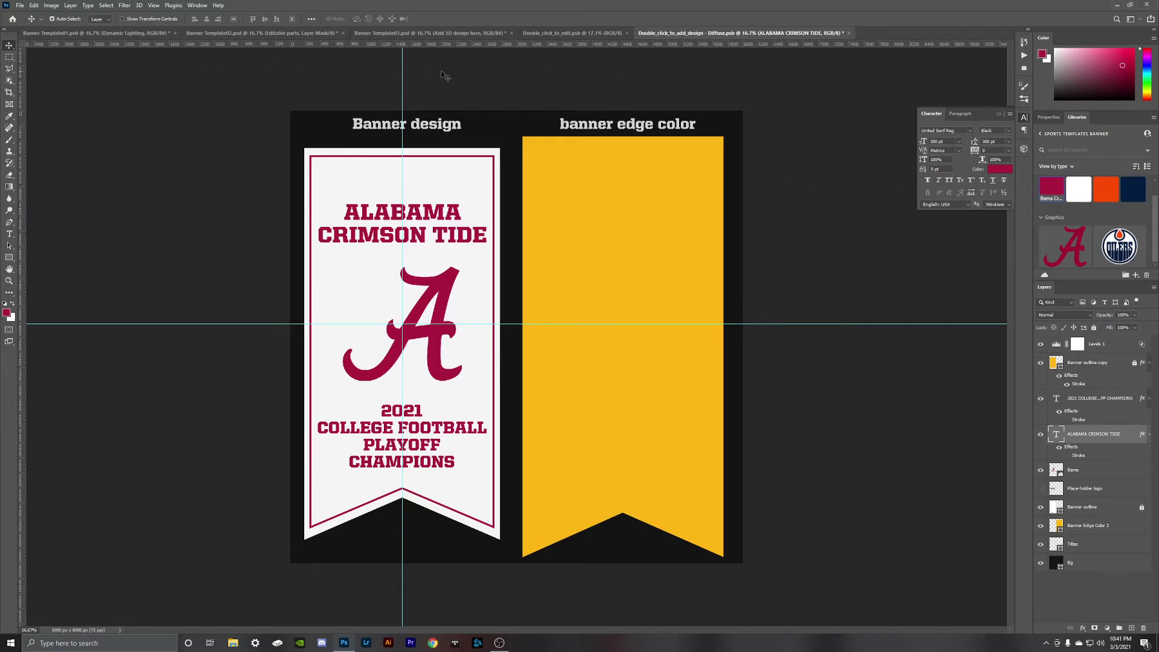
Step: Recolor the banner edge color shape with Bama crimson, then save and close the design file
left_click(664, 175)
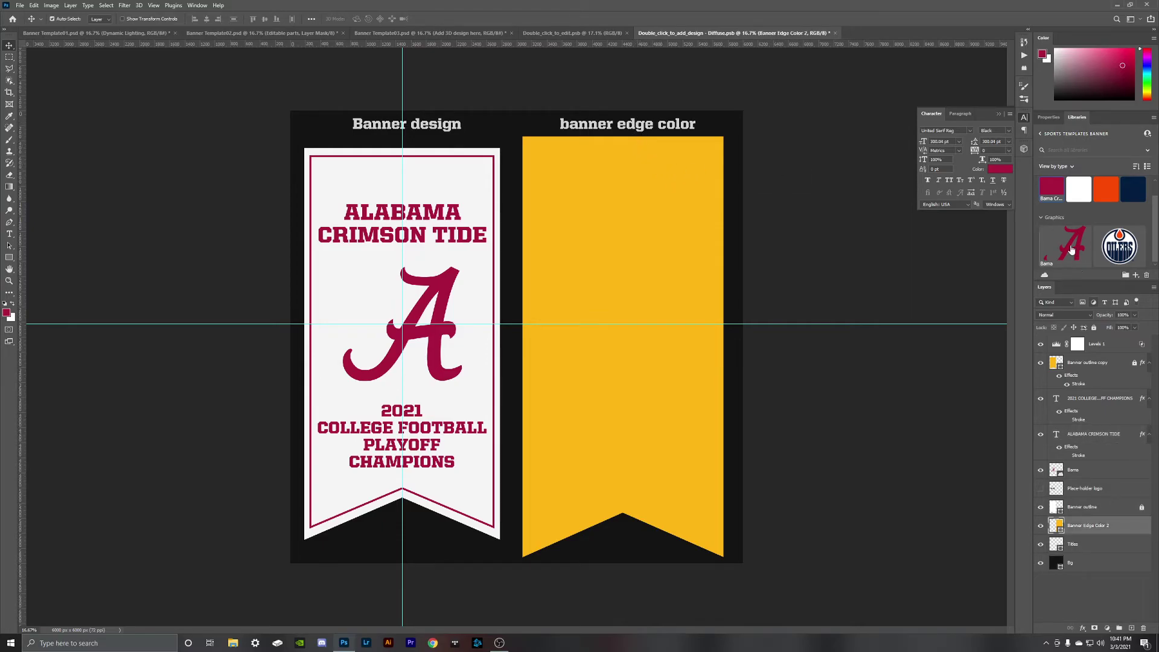
left_click(1050, 190)
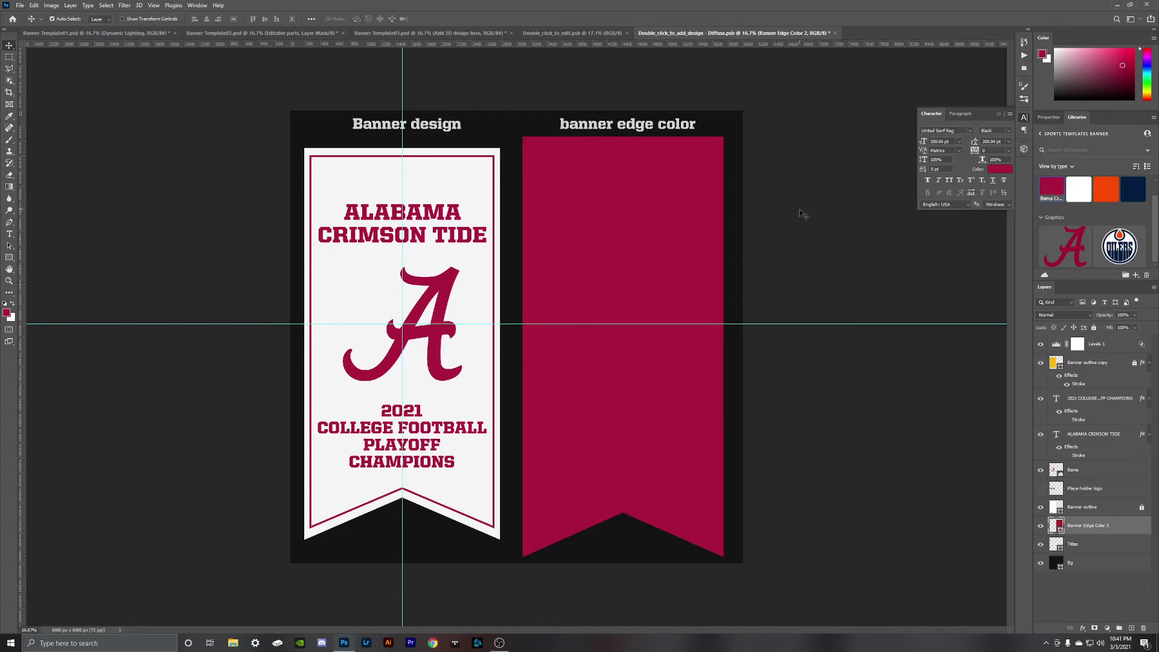
key("ctrl+s")
left_click(833, 32)
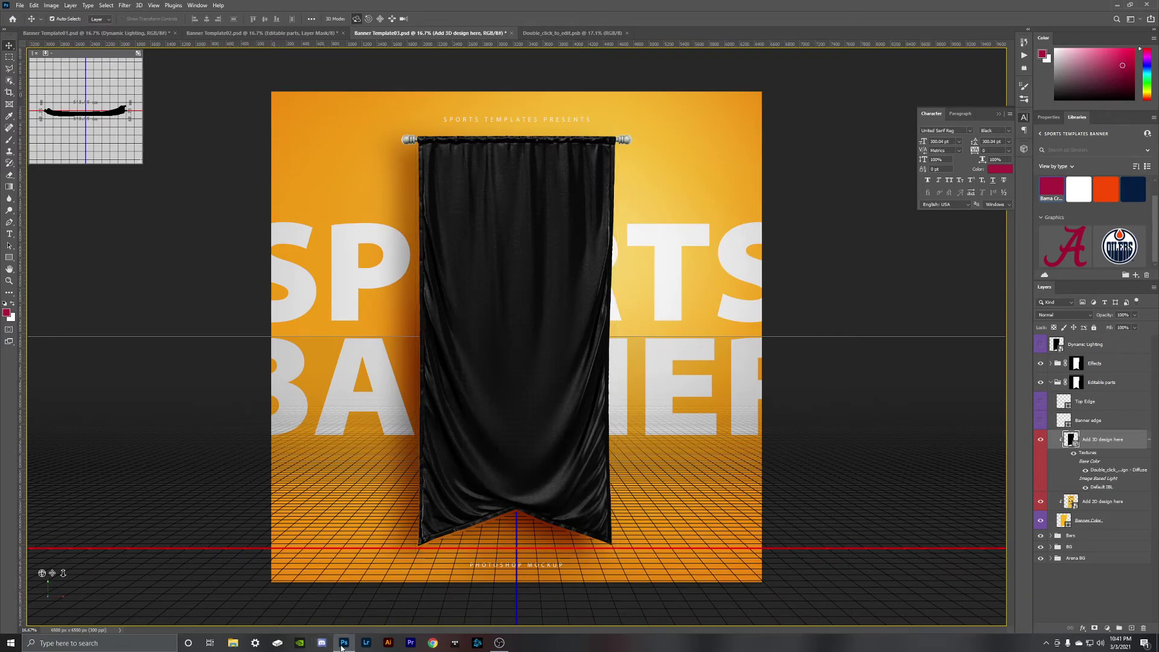
Step: Set the Glow of the 3D material on the Add 3D design here layer to 100%
mouse_move(345, 646)
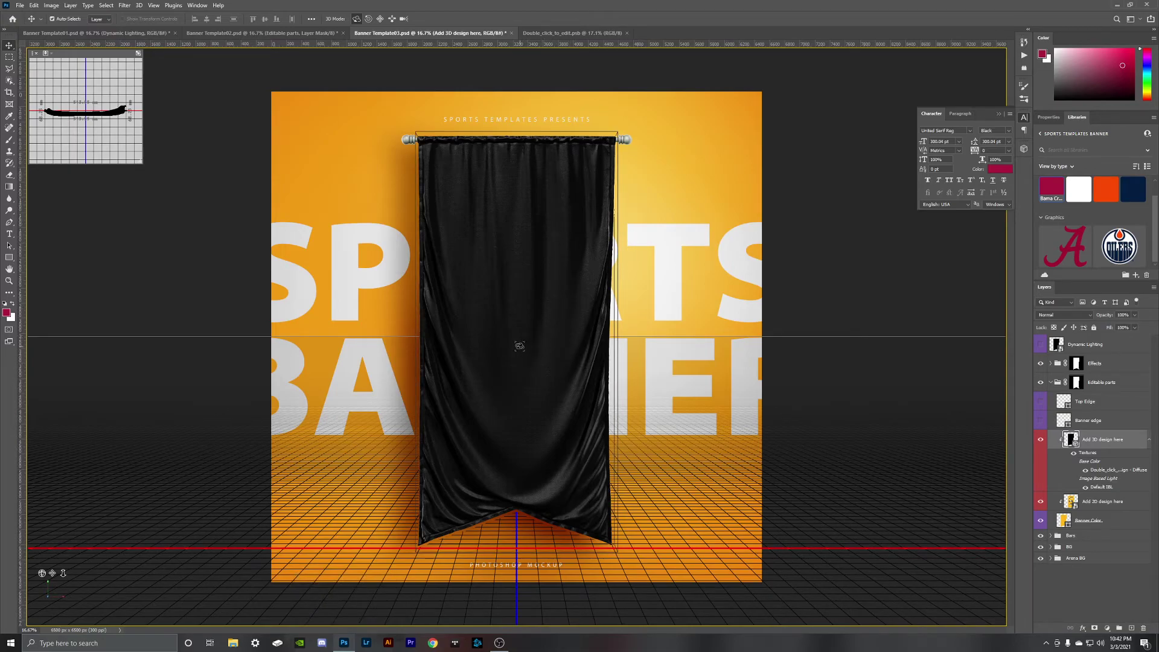
left_click(1021, 121)
left_click(203, 5)
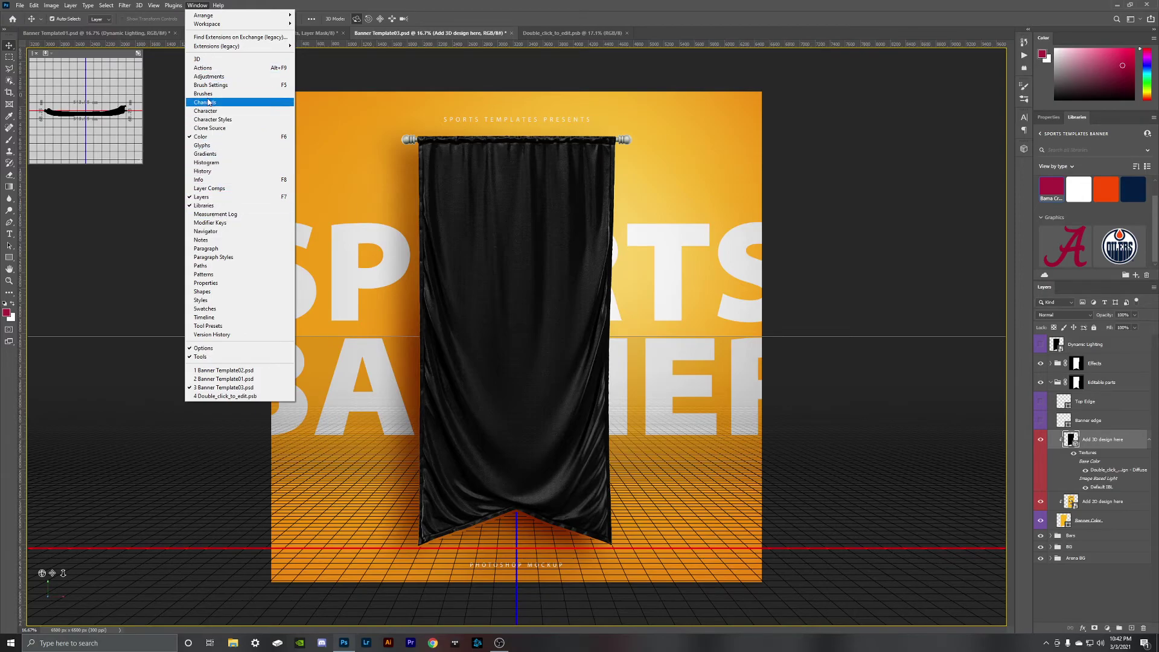
left_click(203, 59)
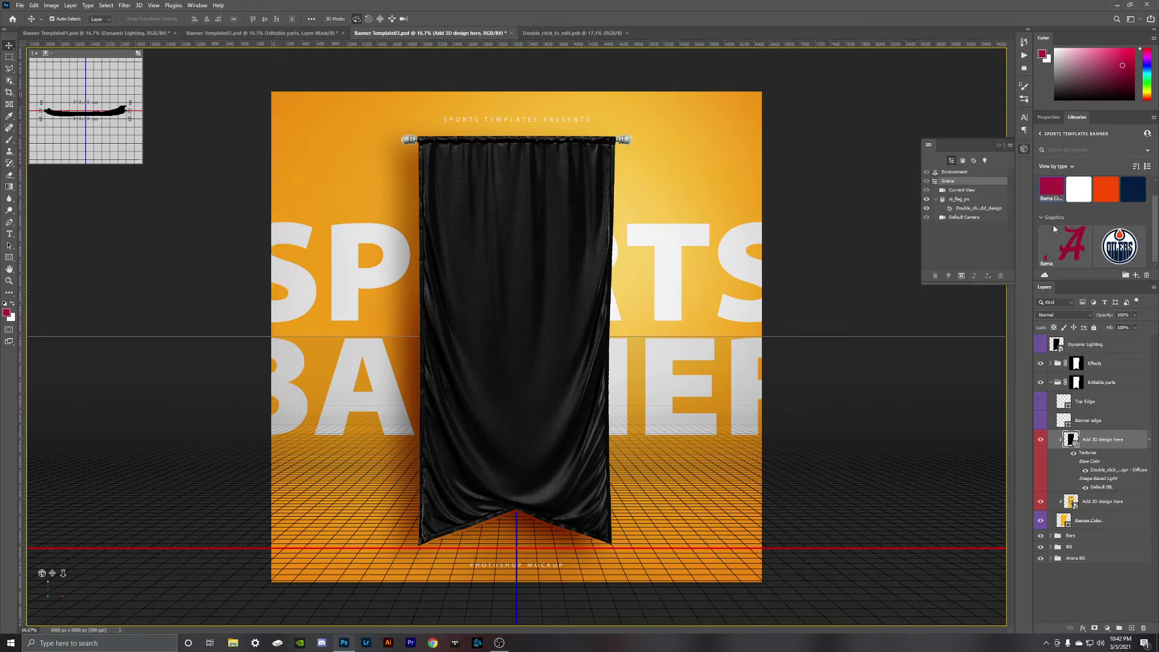
left_click(973, 162)
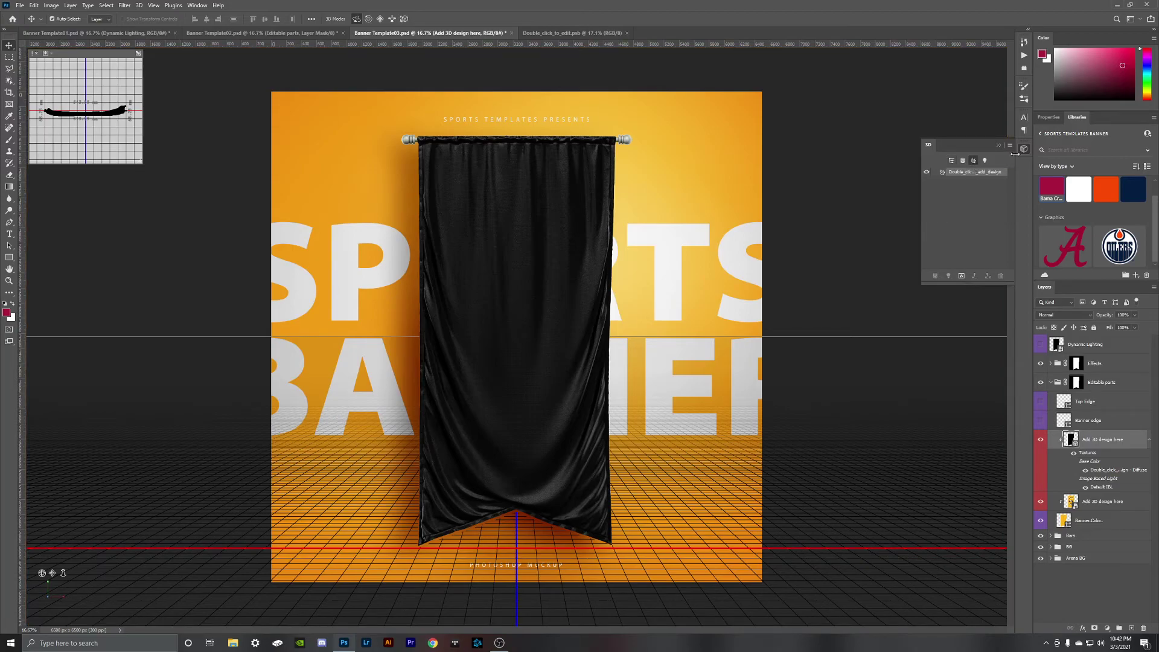
left_click(1048, 118)
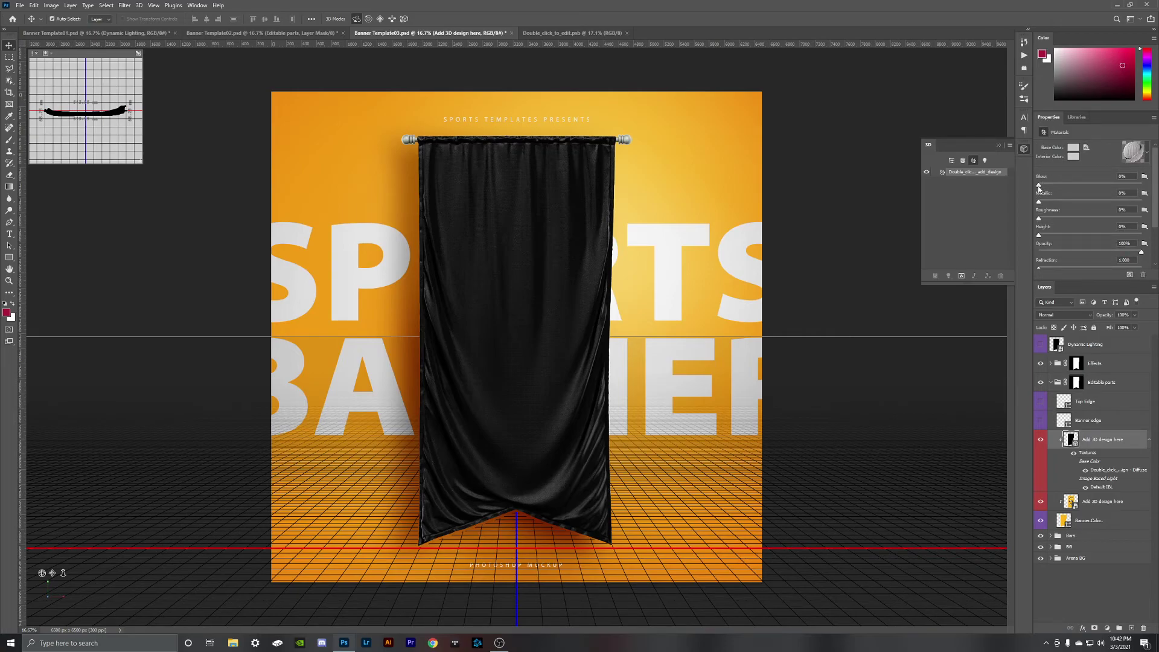
left_click_drag(1038, 186, 1145, 185)
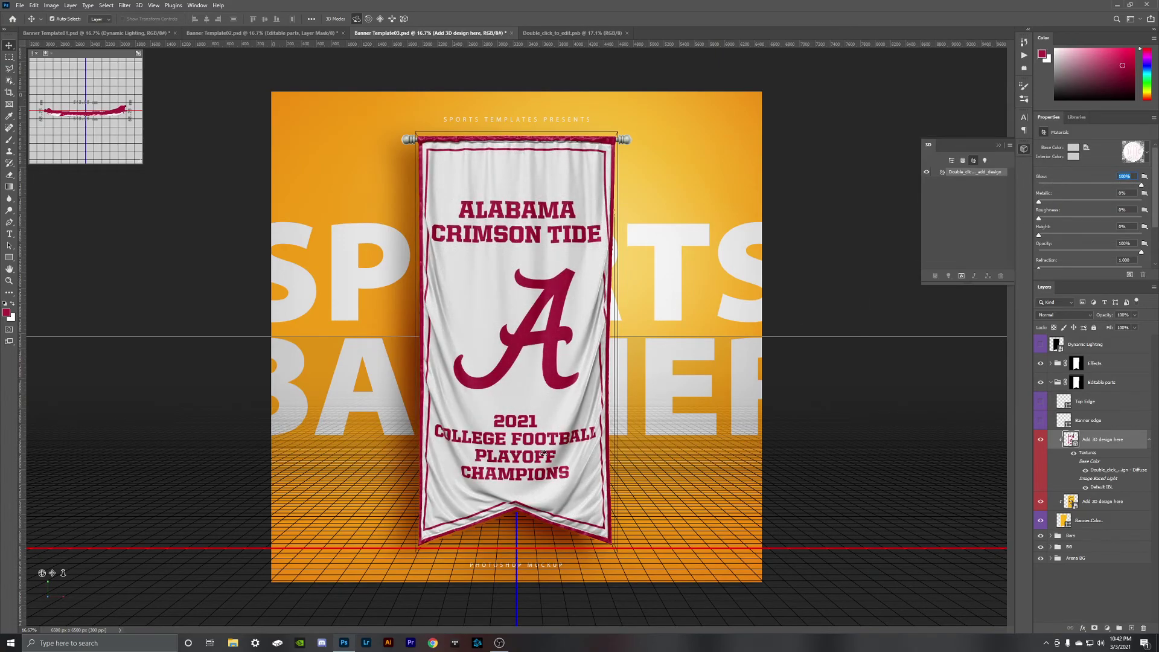
left_click(999, 145)
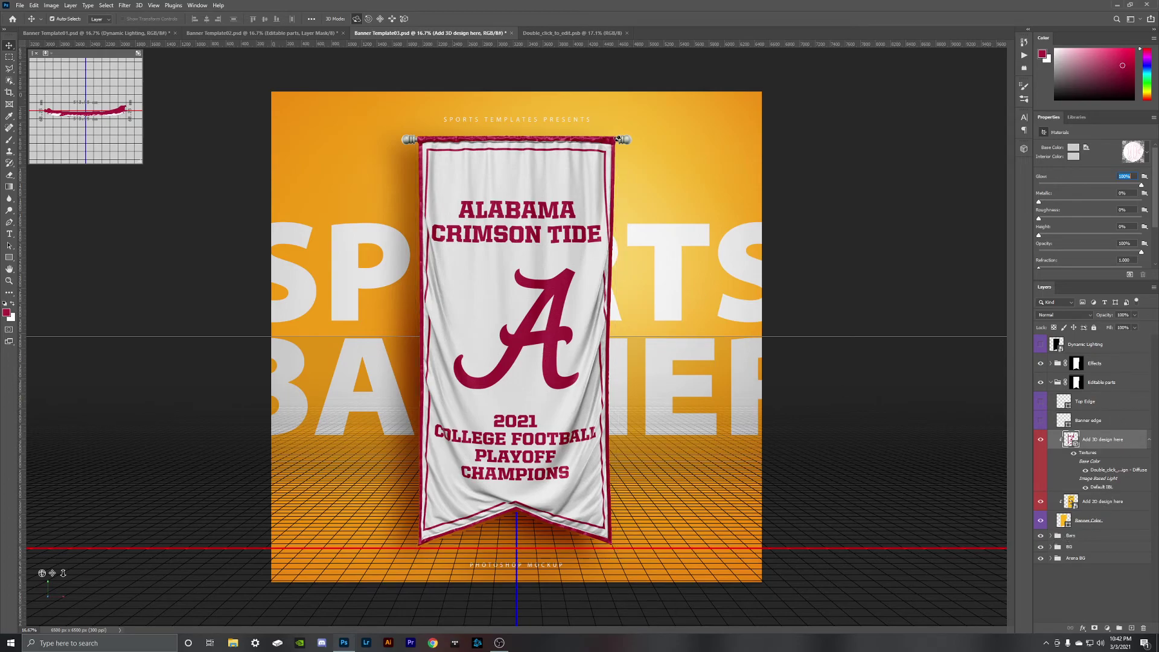
Step: Recolor the metal bar color layer in the Bars group with Bama crimson and hide the BG group to reveal the arena background
left_click(1050, 535)
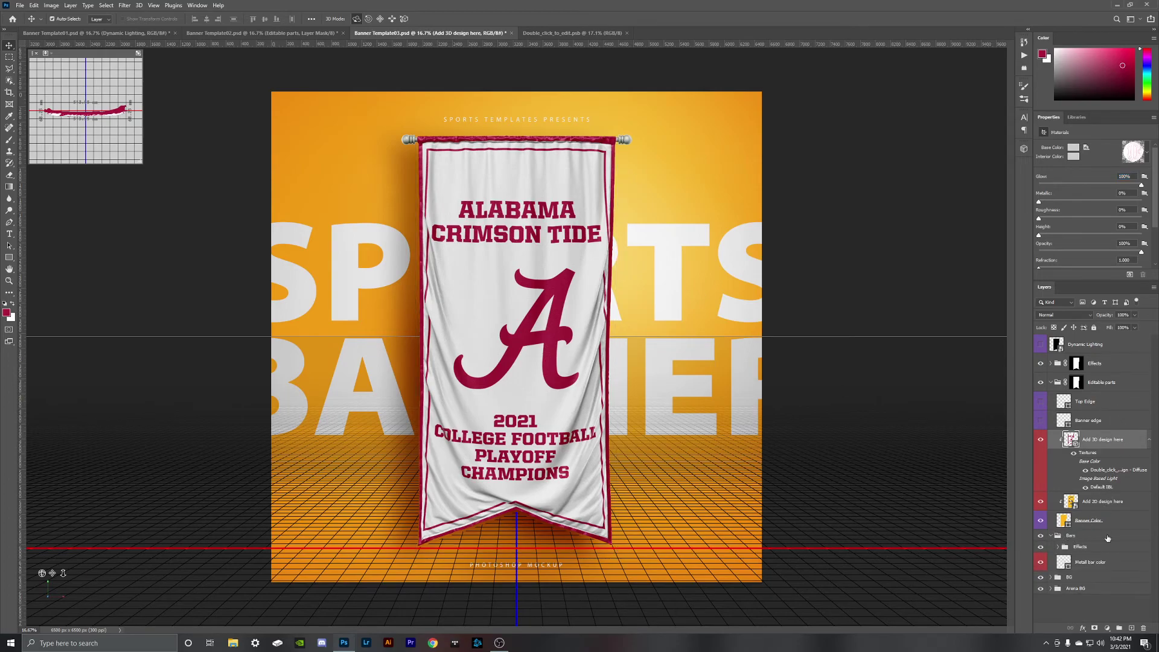
left_click(1061, 564)
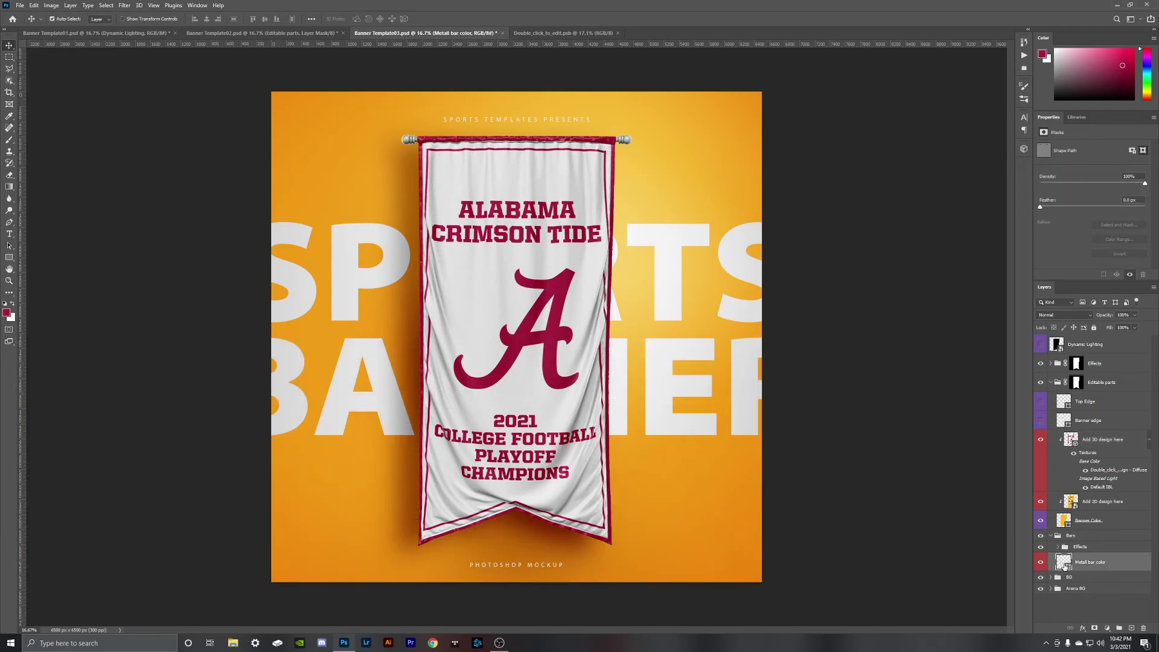
left_click(1076, 117)
key("alt+shift+BackSpace")
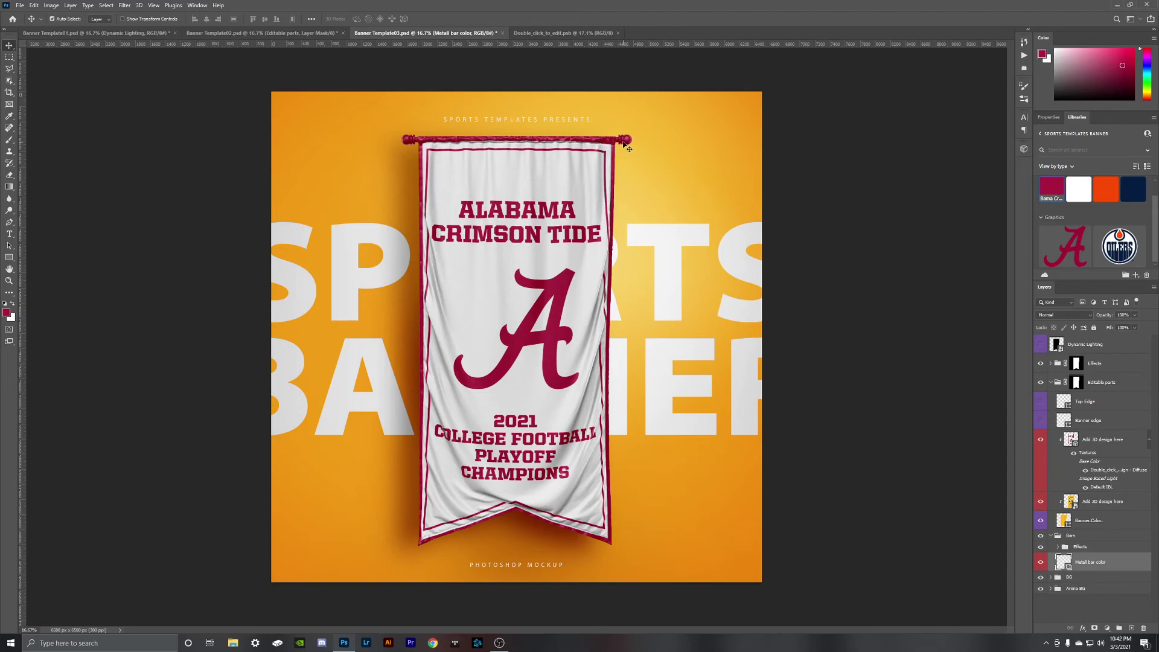
left_click(1040, 578)
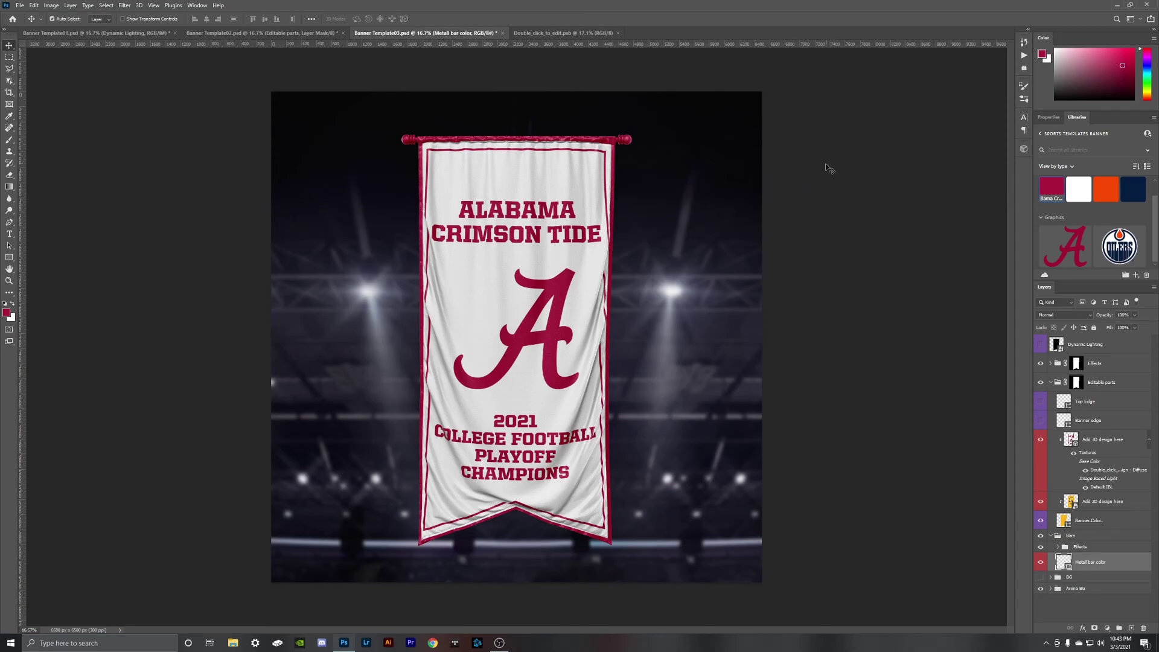
Step: Review the Banner Template01 and Banner Template02 documents, then return to Banner Template03
left_click(96, 33)
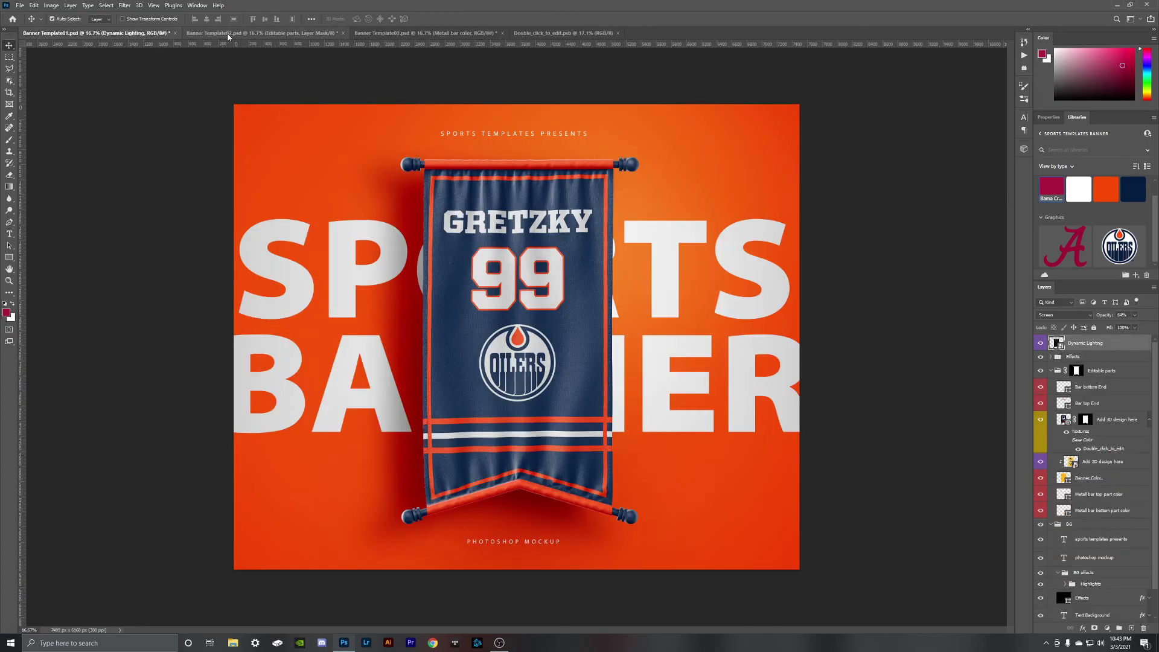
left_click(228, 34)
left_click(422, 33)
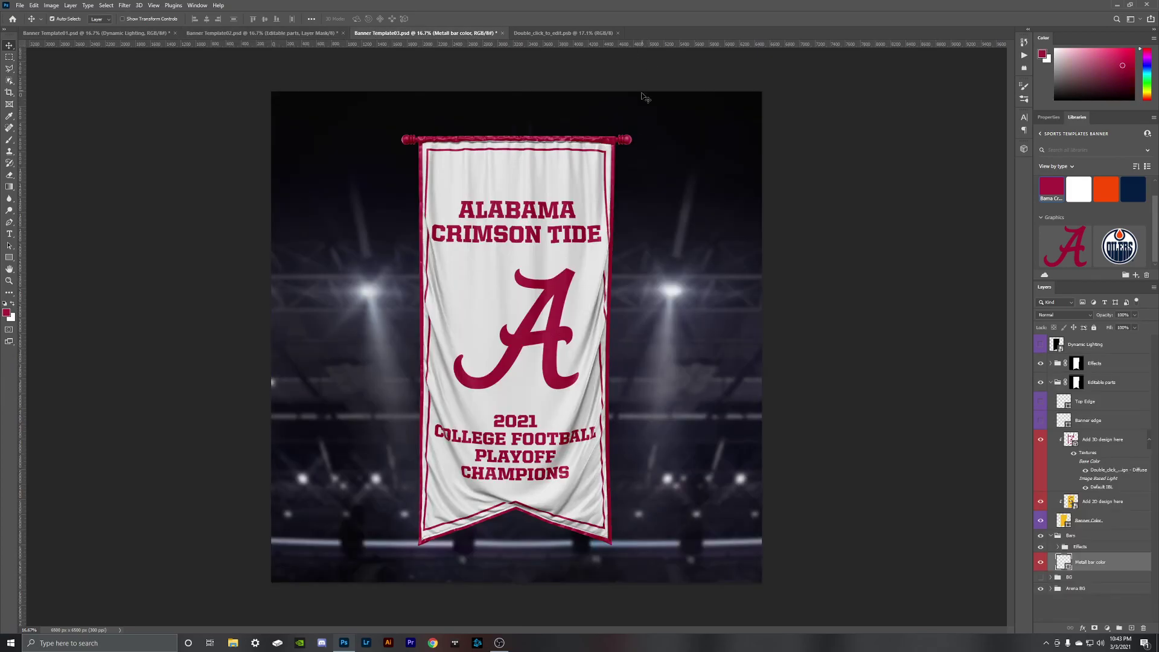